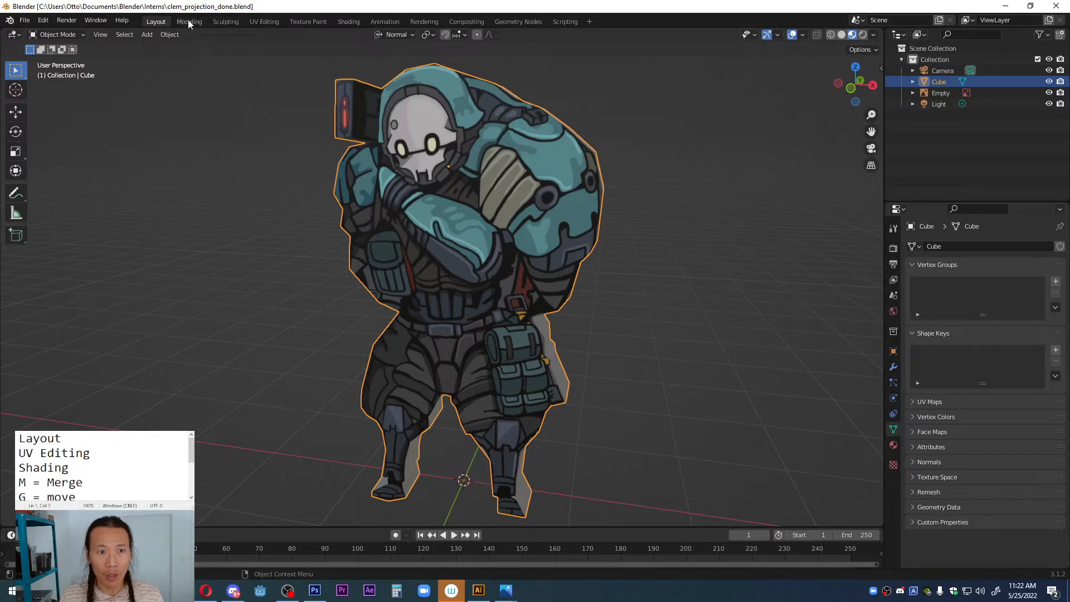
# Step: Examine the finished character's UV layout and its image-textured material nodes, and return to the Layout workspace
pyautogui.click(265, 22)
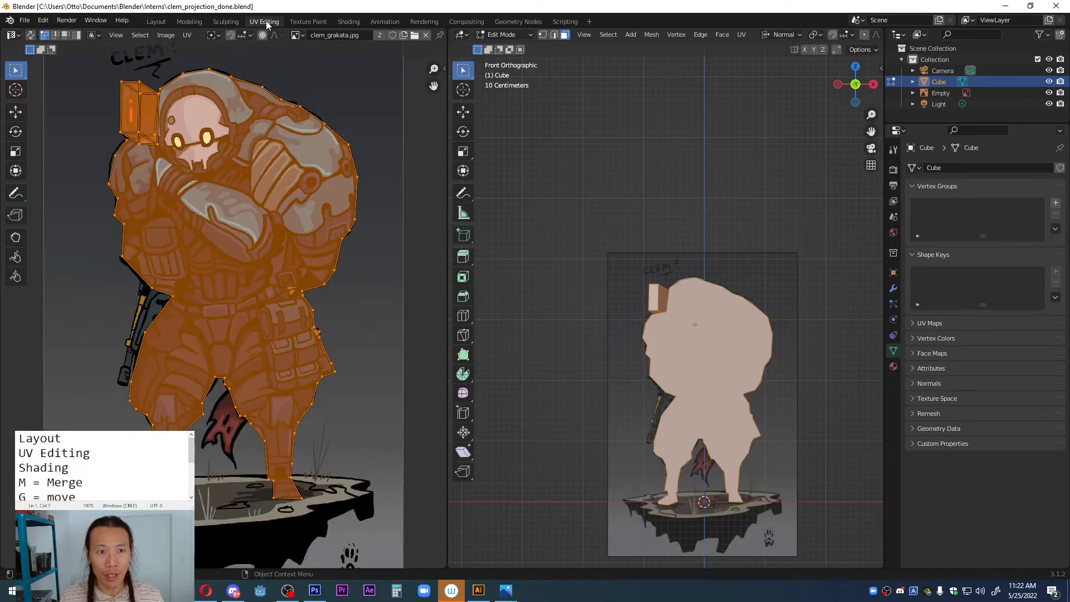
pyautogui.click(347, 22)
pyautogui.moveTo(436, 430); pyautogui.dragTo(526, 448, button='middle')
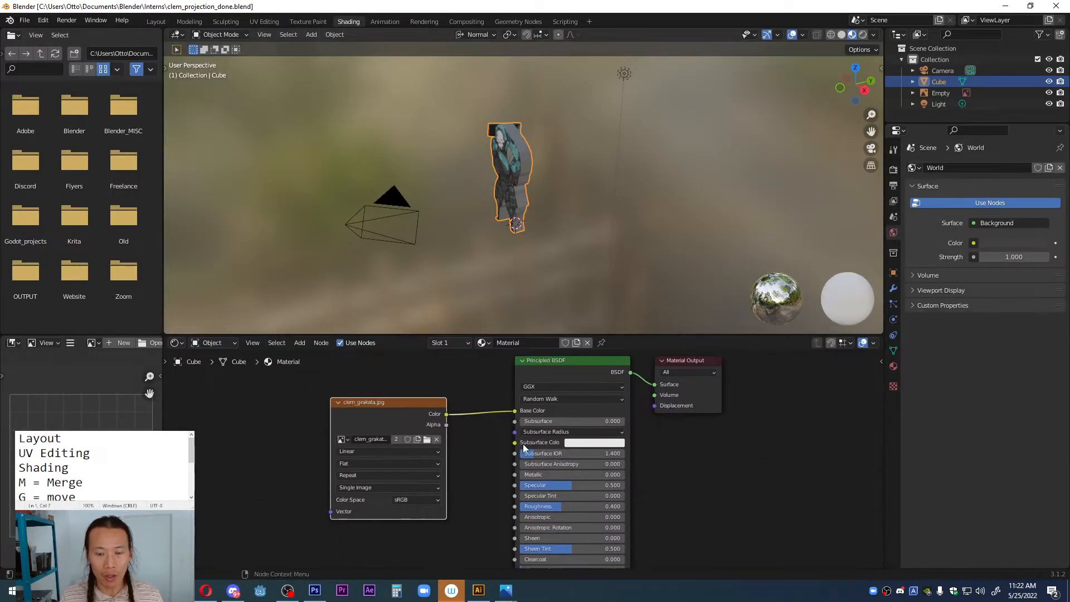
pyautogui.scroll(3, 517, 441)
pyautogui.scroll(-2, 516, 437)
pyautogui.moveTo(500, 226); pyautogui.dragTo(543, 217, button='middle')
pyautogui.scroll(3, 560, 214)
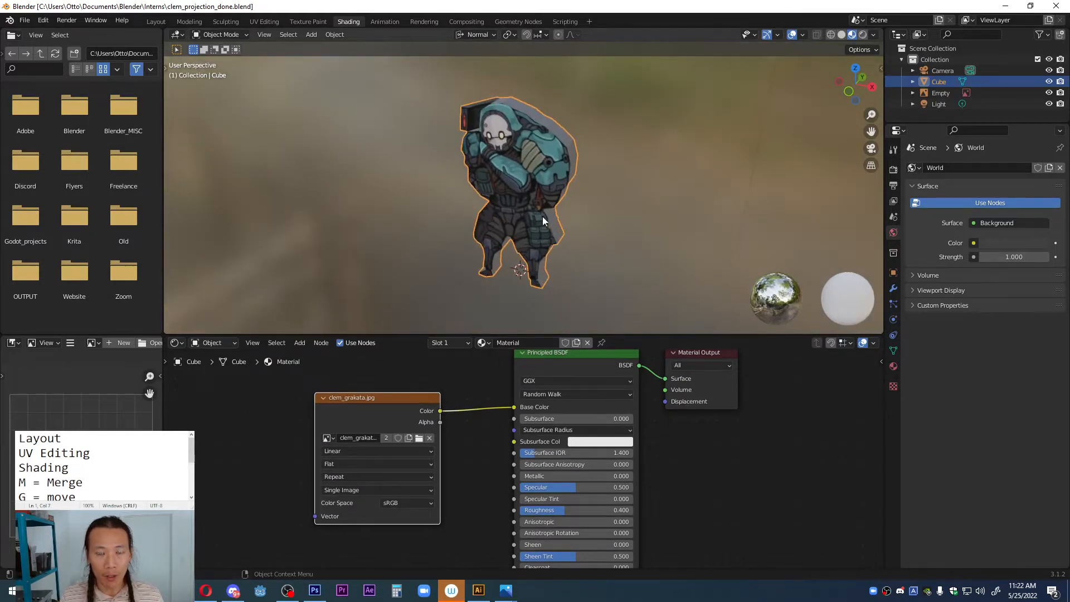
pyautogui.click(156, 21)
# Step: Start a new file with the default cube scene
pyautogui.click(24, 21)
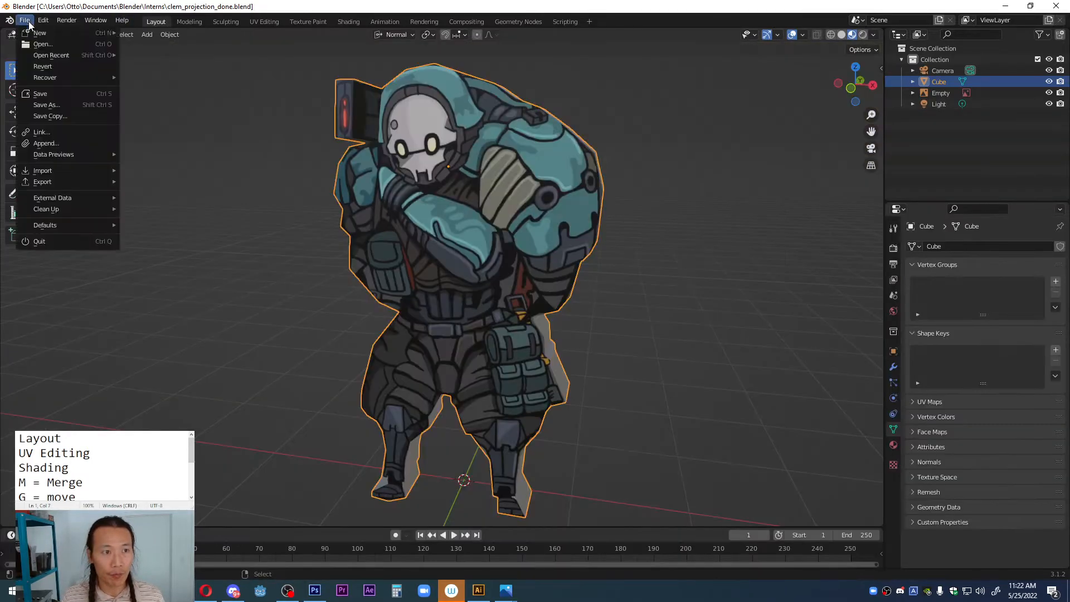
pyautogui.click(150, 33)
pyautogui.click(543, 316)
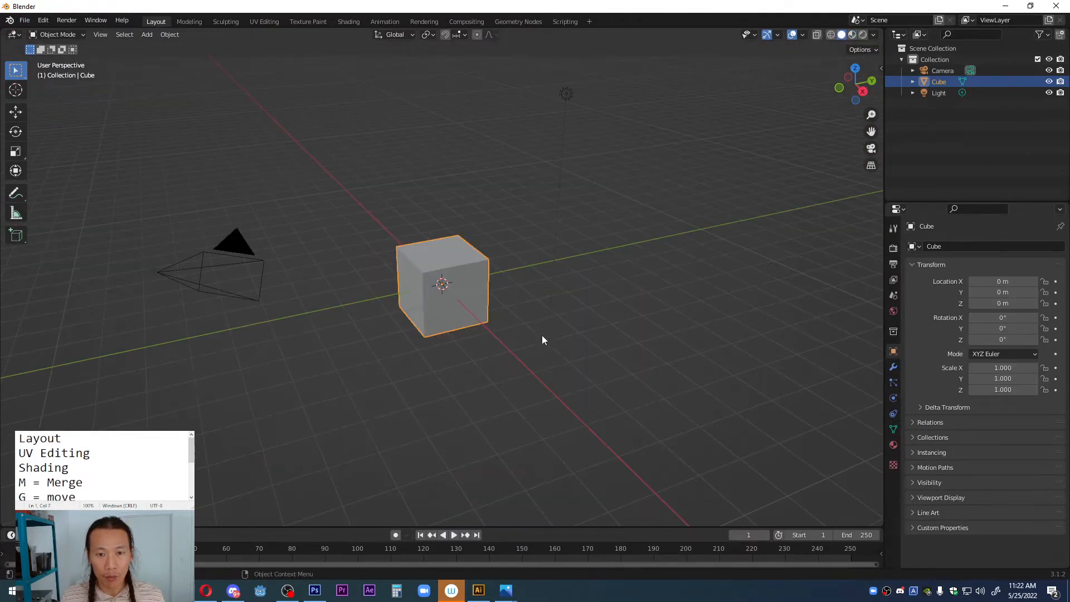
# Step: Try adding clem_grakata.jpg as a reference image from an angled perspective view, and delete it
pyautogui.moveTo(544, 334); pyautogui.dragTo(521, 312, button='middle')
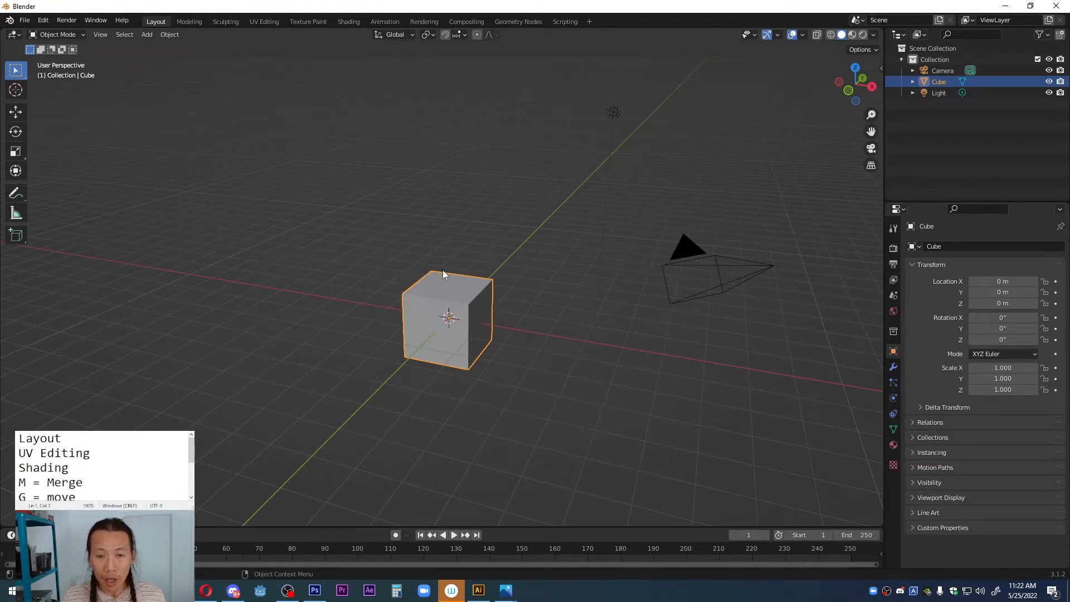
pyautogui.moveTo(444, 273); pyautogui.dragTo(413, 308, button='middle')
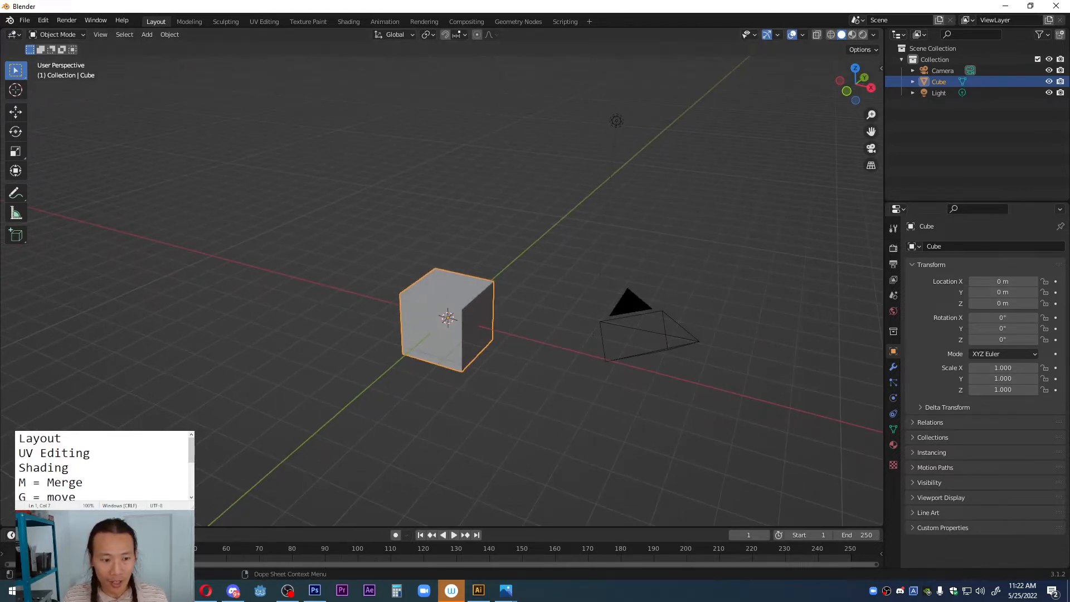
pyautogui.click(62, 545)
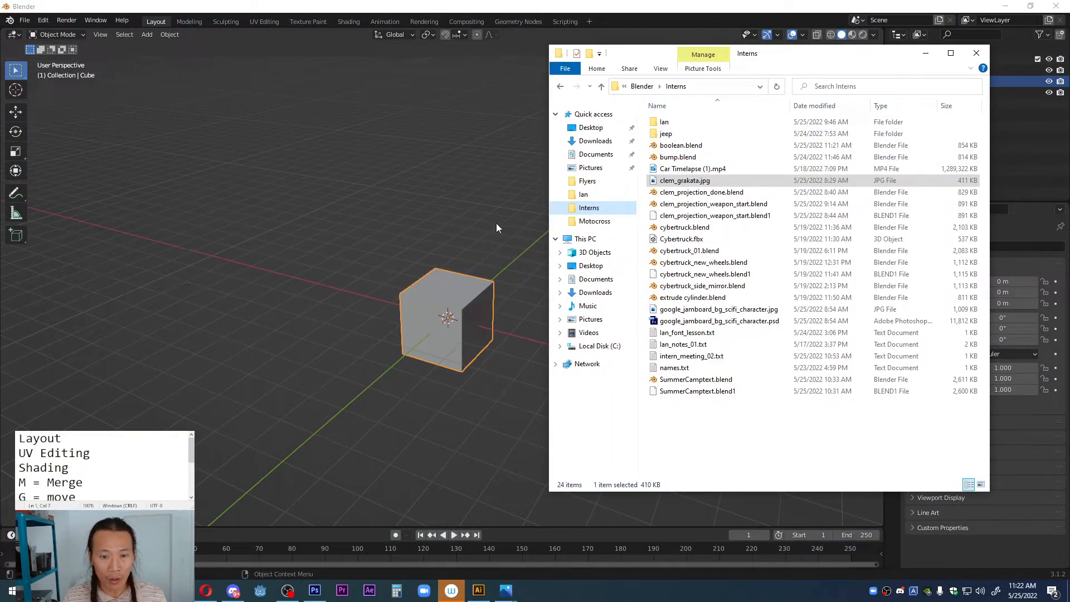
pyautogui.moveTo(685, 180); pyautogui.dragTo(438, 144)
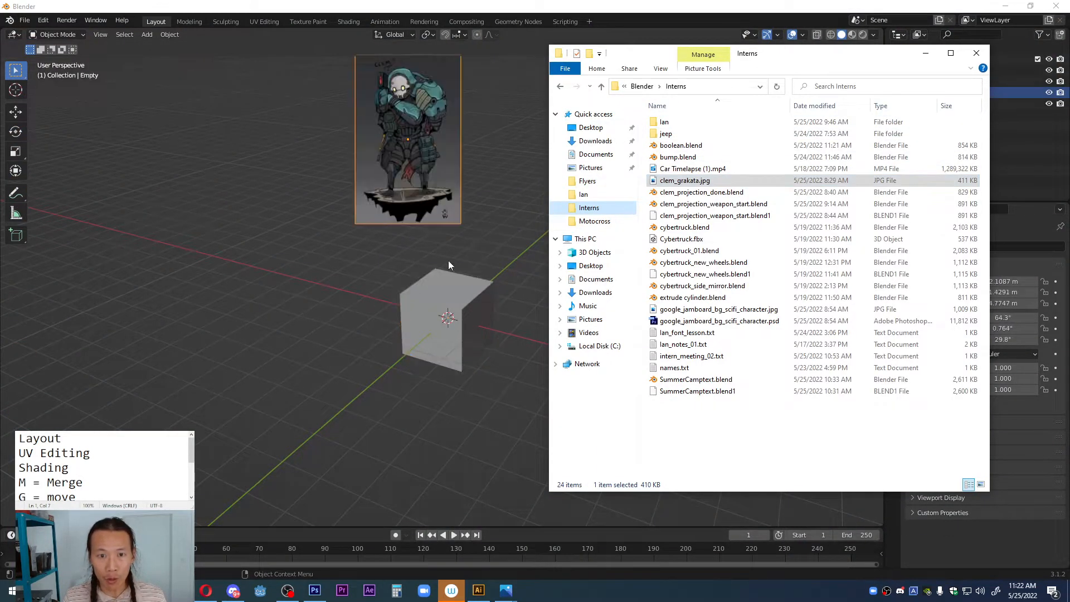
pyautogui.moveTo(448, 264); pyautogui.dragTo(459, 176, button='middle')
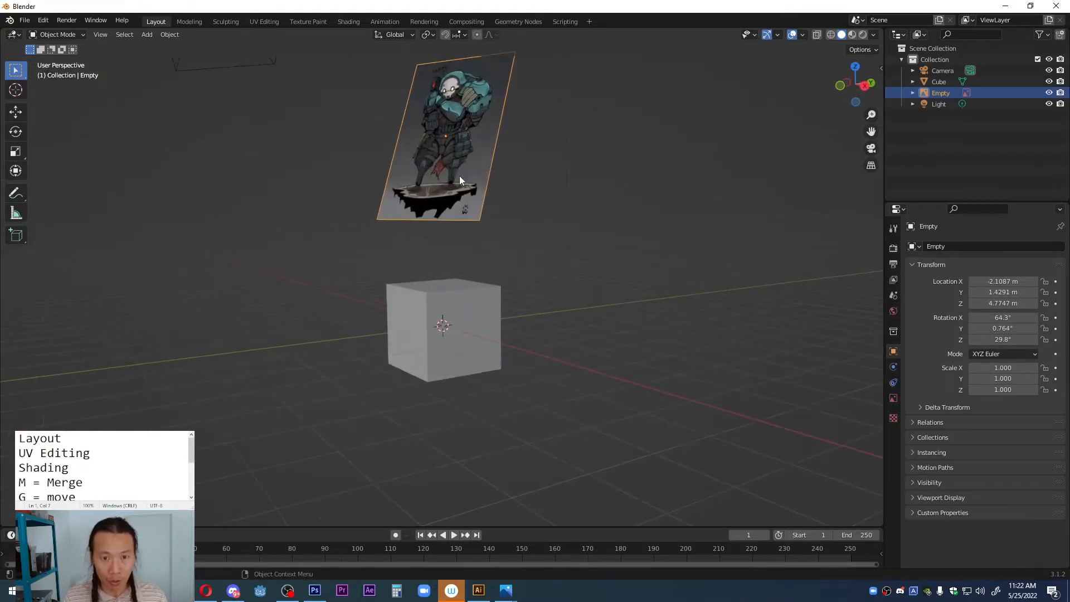
pyautogui.press('x')
pyautogui.click(458, 176)
# Step: Switch to the front orthographic view and add clem_grakata.jpg from the Interns folder as a reference image above the cube
pyautogui.press('`')
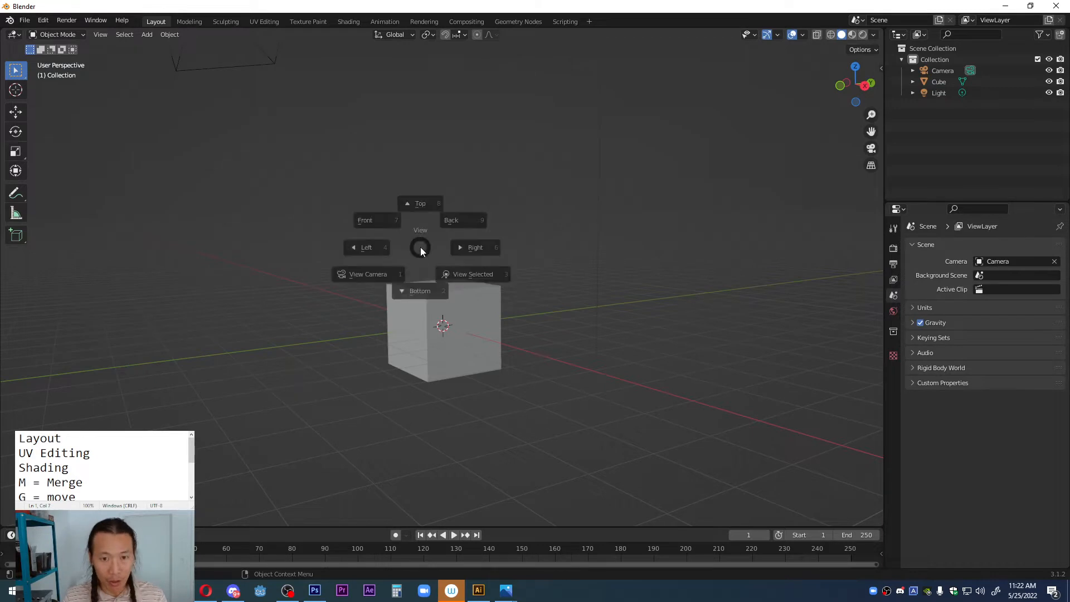
pyautogui.click(368, 209)
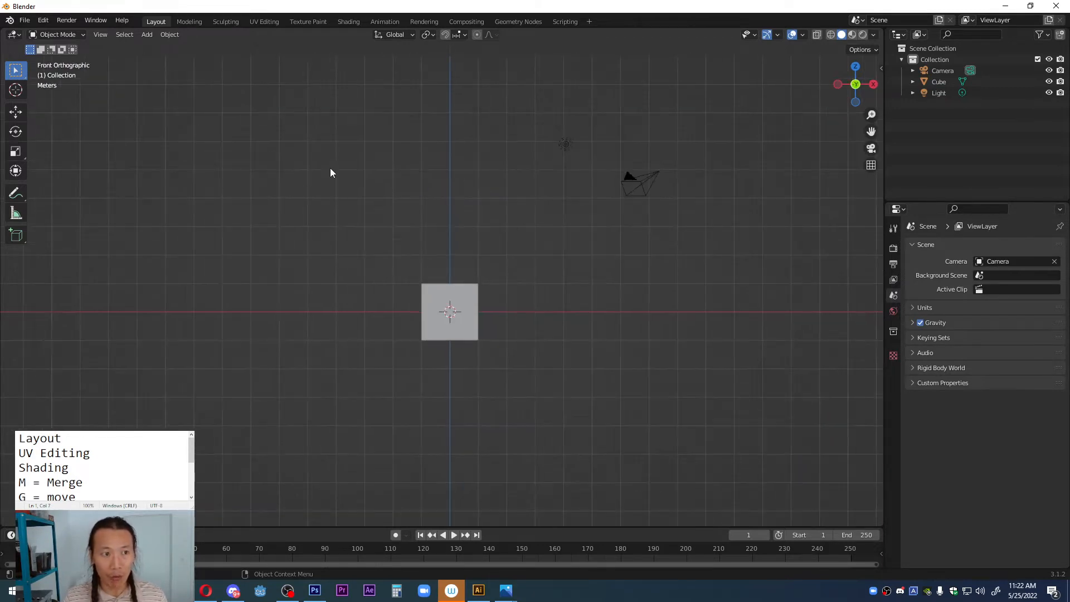
pyautogui.scroll(1, 517, 269)
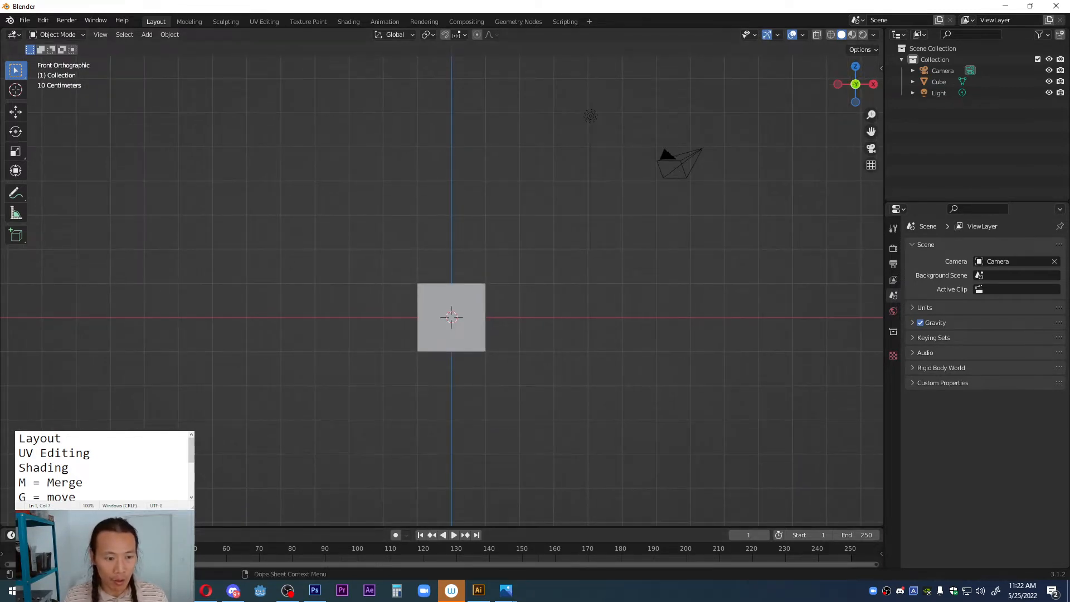
pyautogui.click(96, 591)
pyautogui.click(97, 541)
pyautogui.moveTo(697, 181); pyautogui.dragTo(449, 150)
pyautogui.click(526, 8)
pyautogui.moveTo(437, 185); pyautogui.dragTo(433, 210, button='middle')
# Step: In front view, lower the reference image onto the red X axis line, at about X 0.05 m, Z 2.51 m
pyautogui.press('`')
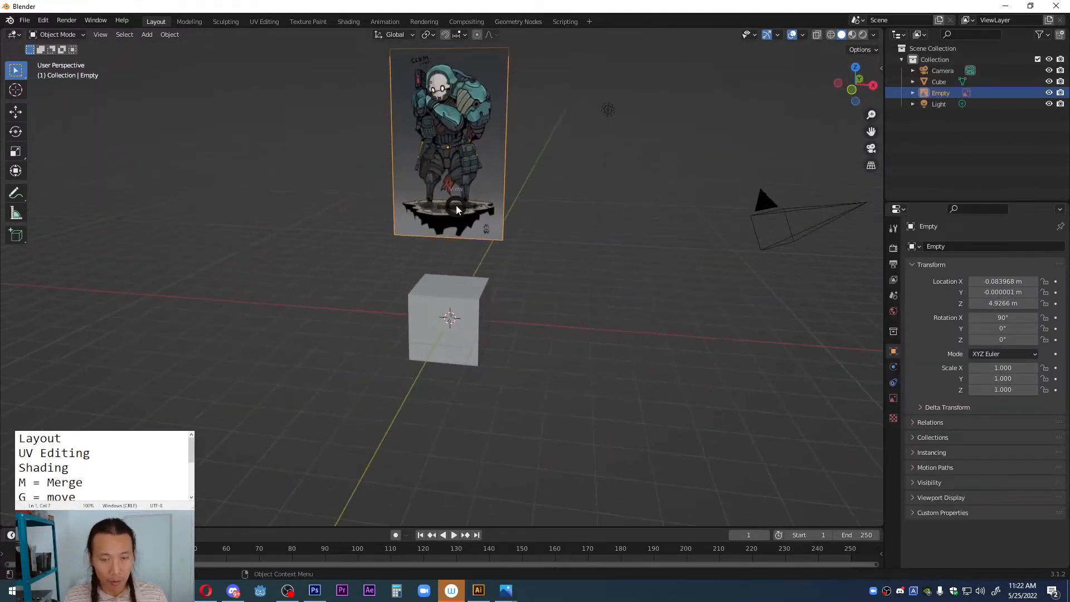
pyautogui.click(404, 186)
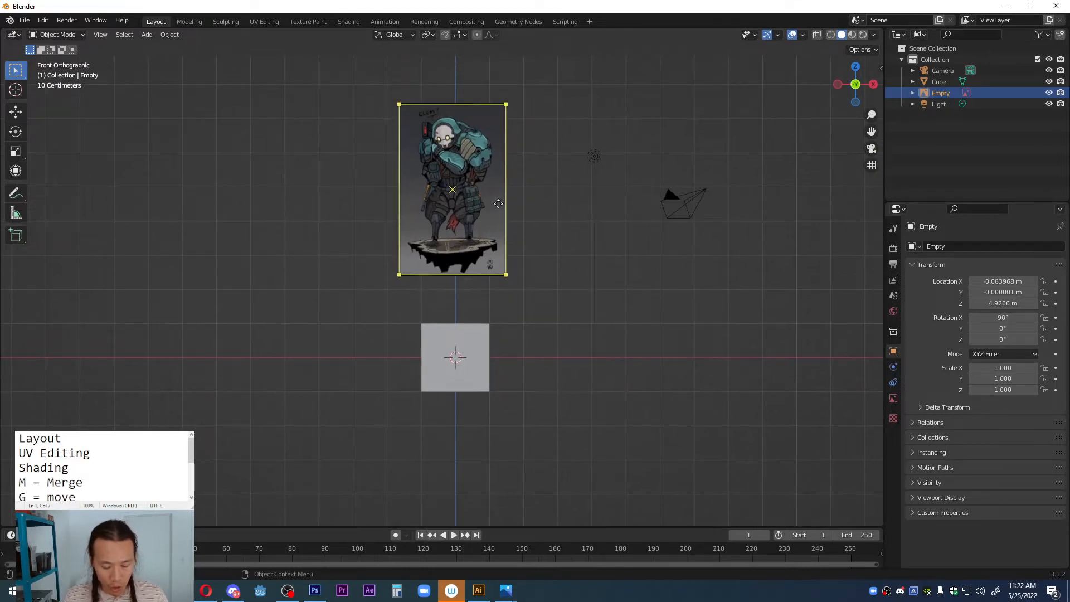
pyautogui.press('g')
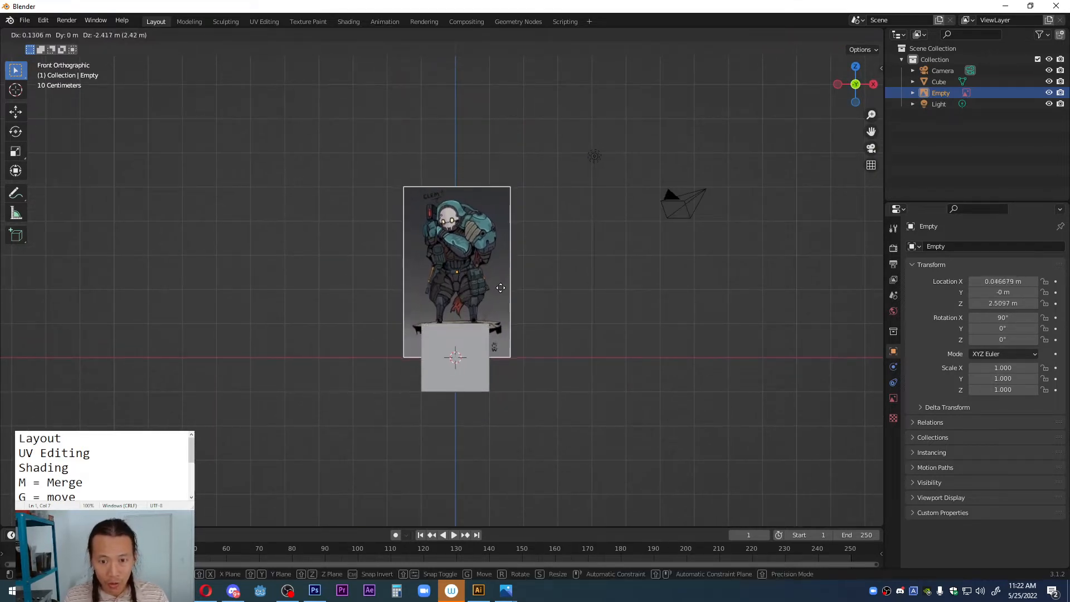
pyautogui.click(500, 294)
pyautogui.scroll(4, 500, 296)
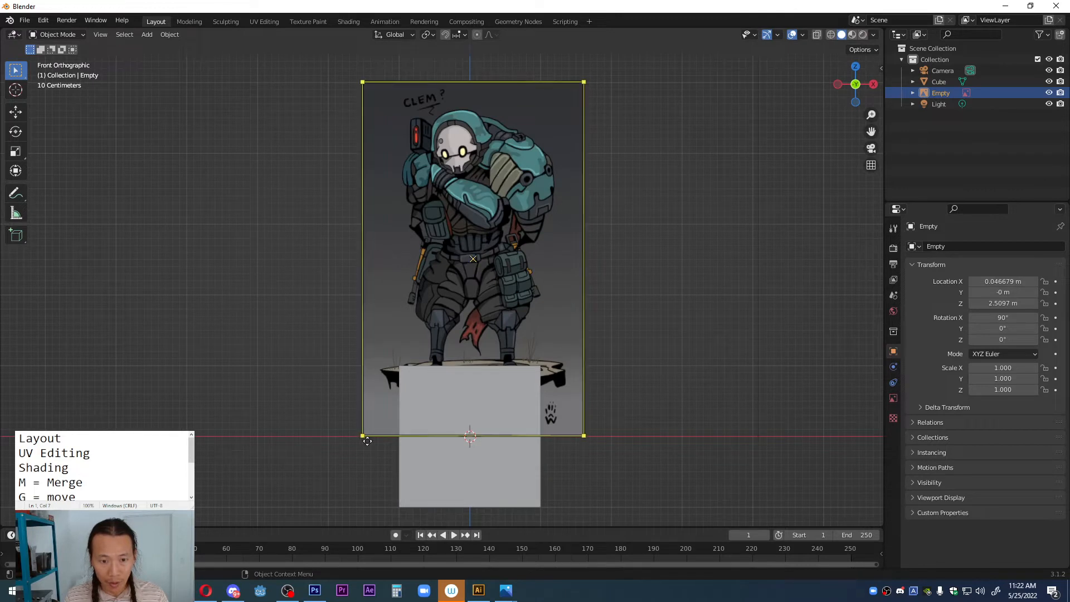
# Step: Move the cube clear of the reference image's left side, to about X -4.22 m, Z 2.80 m
pyautogui.click(448, 462)
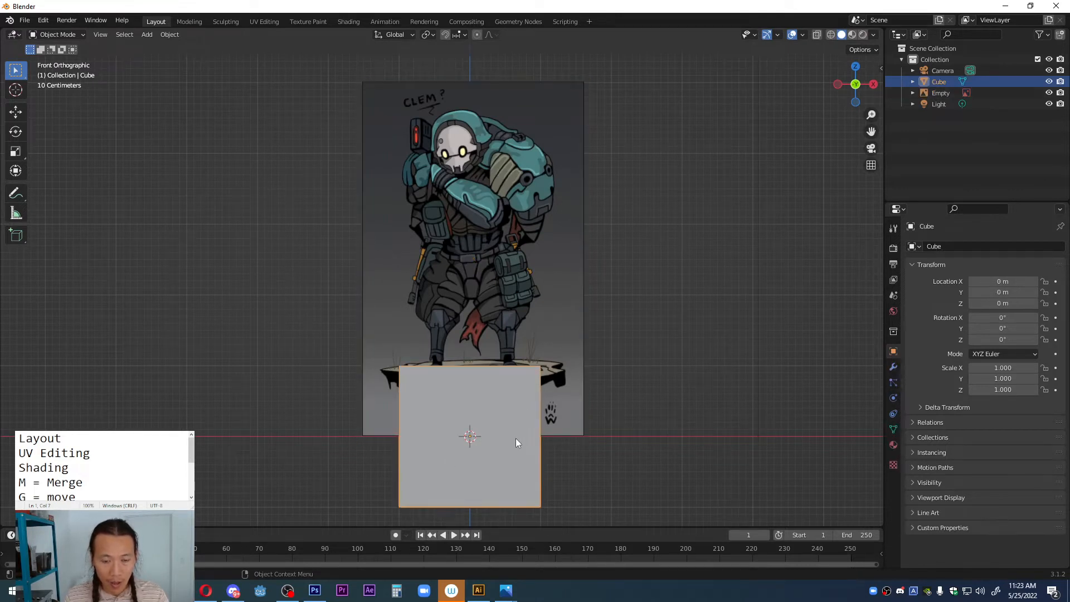
pyautogui.press('g')
pyautogui.click(216, 240)
# Step: Enable opacity for the character reference image and set it to 0.425
pyautogui.click(567, 182)
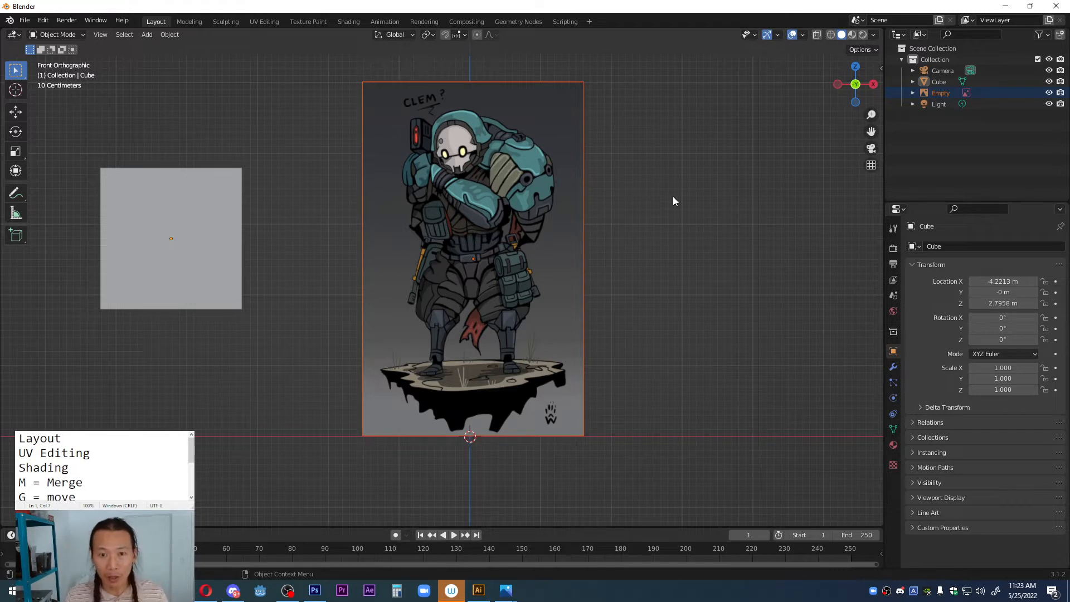
pyautogui.moveTo(683, 199); pyautogui.dragTo(595, 256, button='middle')
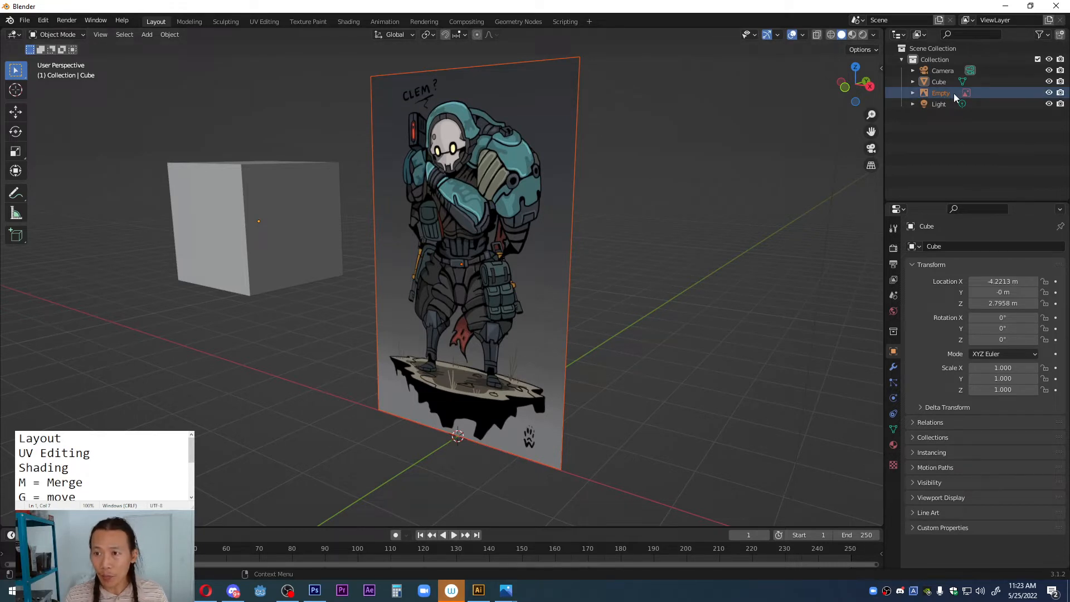
pyautogui.click(934, 96)
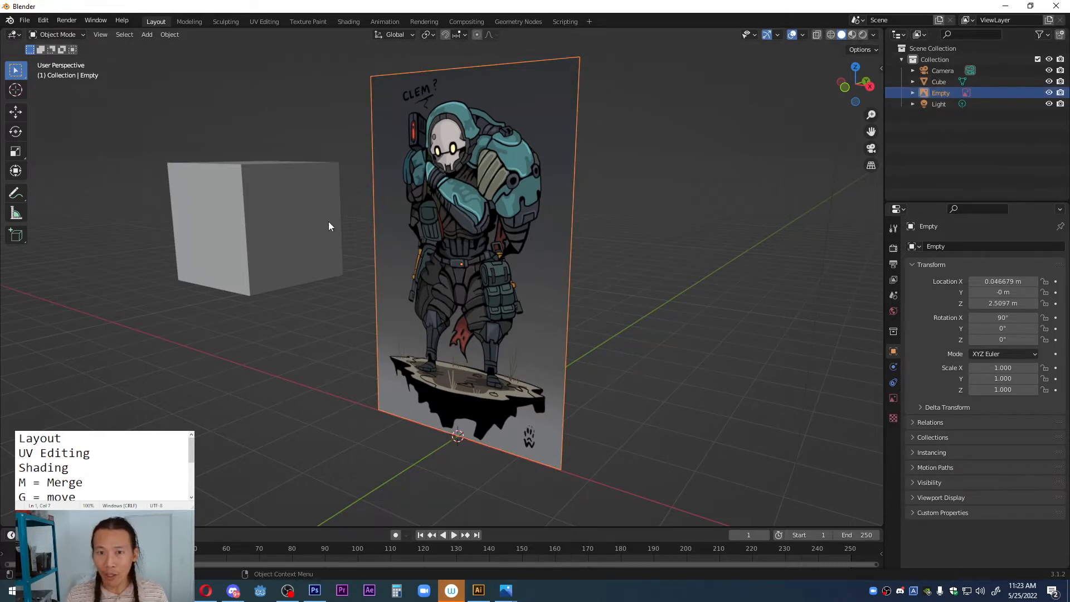
pyautogui.click(893, 400)
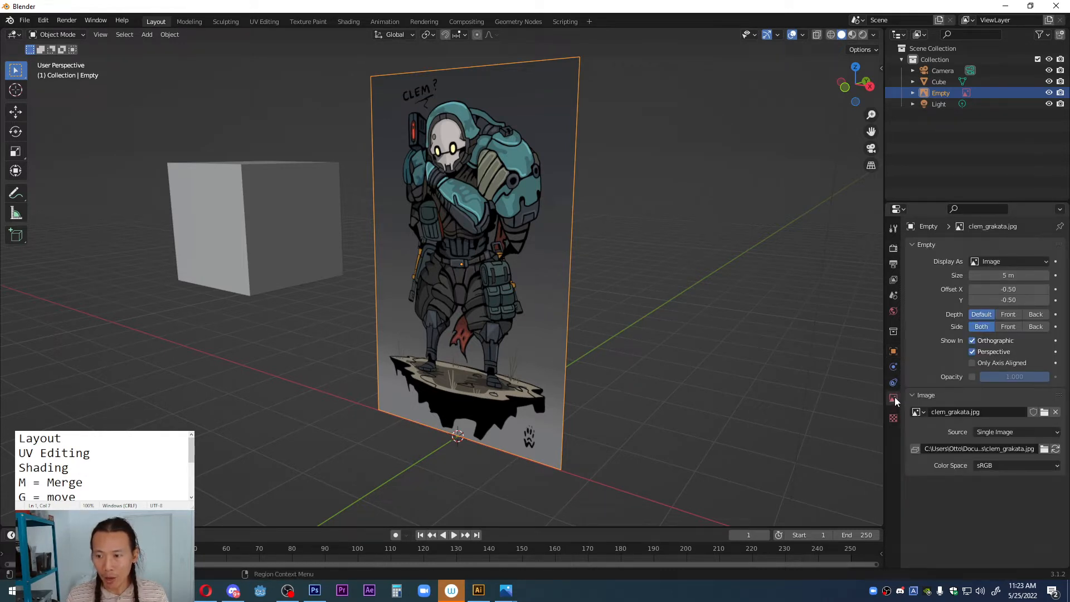
pyautogui.click(972, 377)
pyautogui.moveTo(1029, 376)
pyautogui.mouseDown()
pyautogui.moveTo(989, 375)
pyautogui.moveTo(1010, 376)
pyautogui.mouseUp()
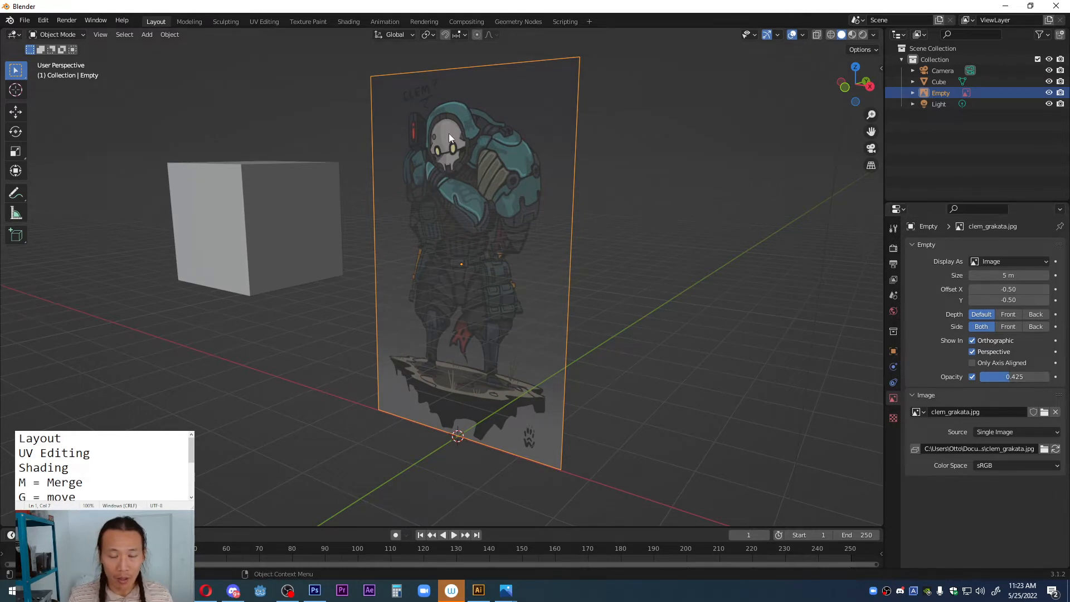
# Step: Move the reference image far back along the Y axis, behind the cube, and return to the front view
pyautogui.moveTo(450, 132); pyautogui.dragTo(334, 246, button='middle')
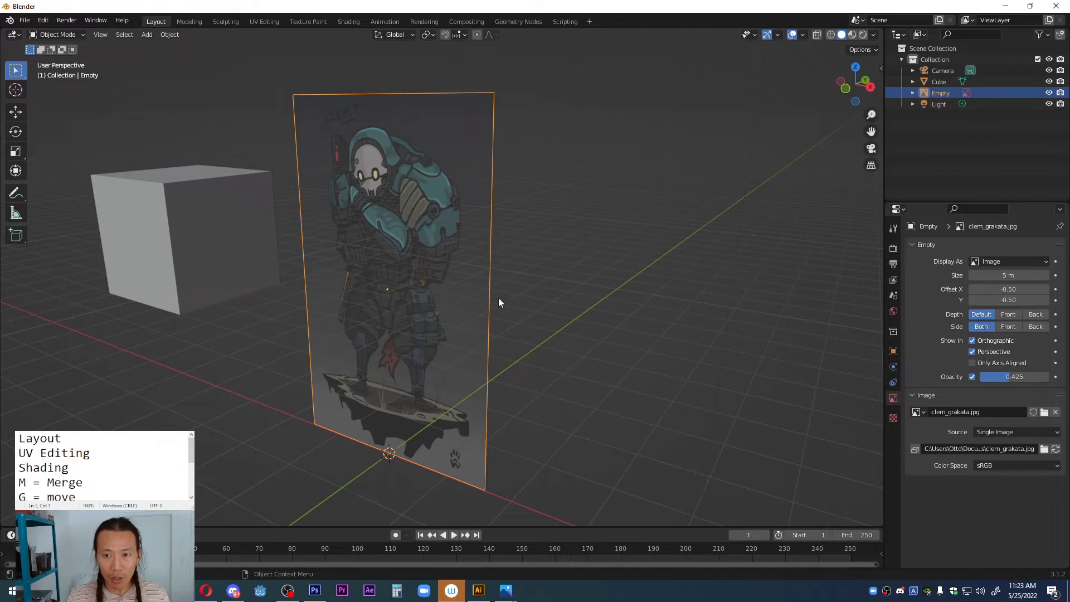
pyautogui.press('g')
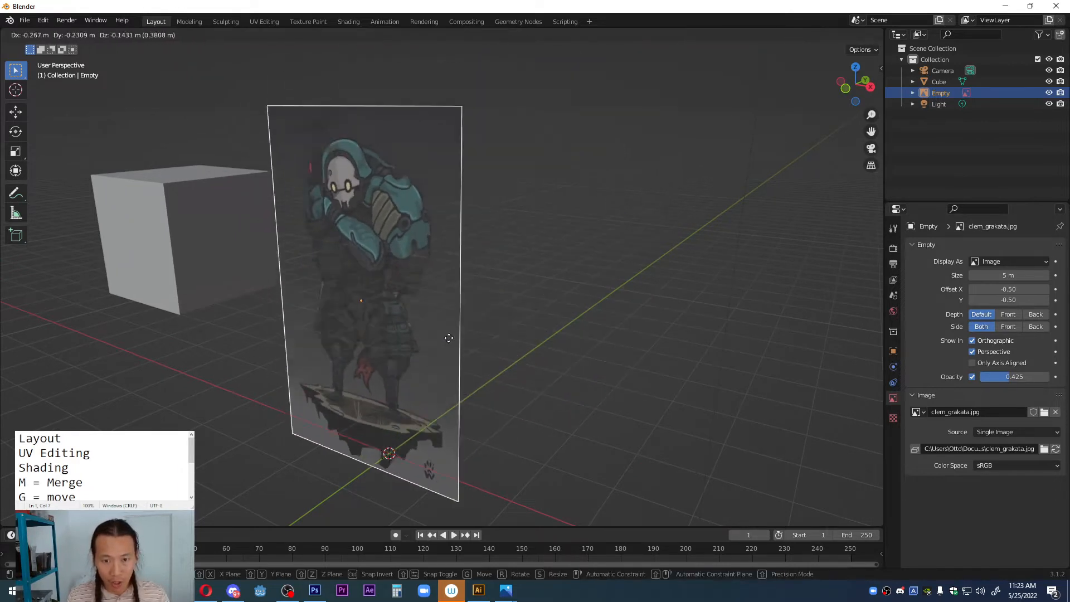
pyautogui.press('y')
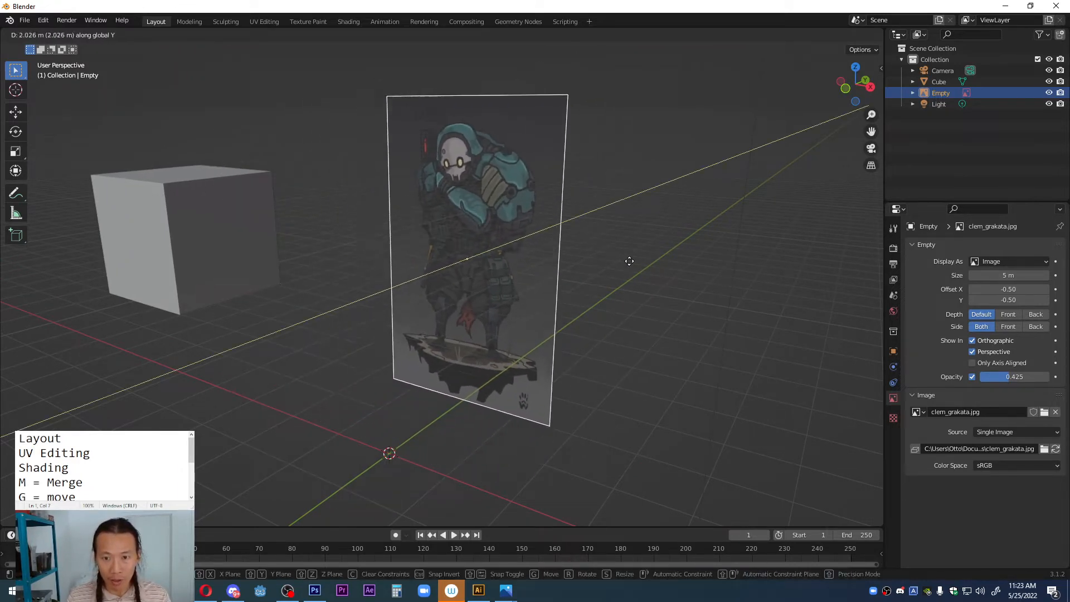
pyautogui.click(796, 186)
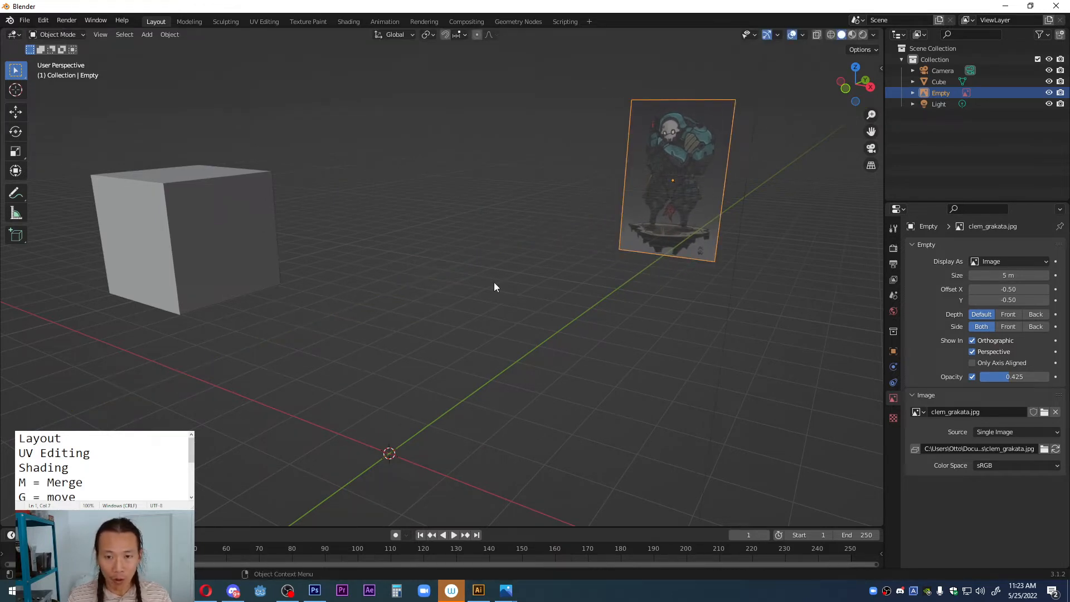
pyautogui.press('`')
pyautogui.click(428, 261)
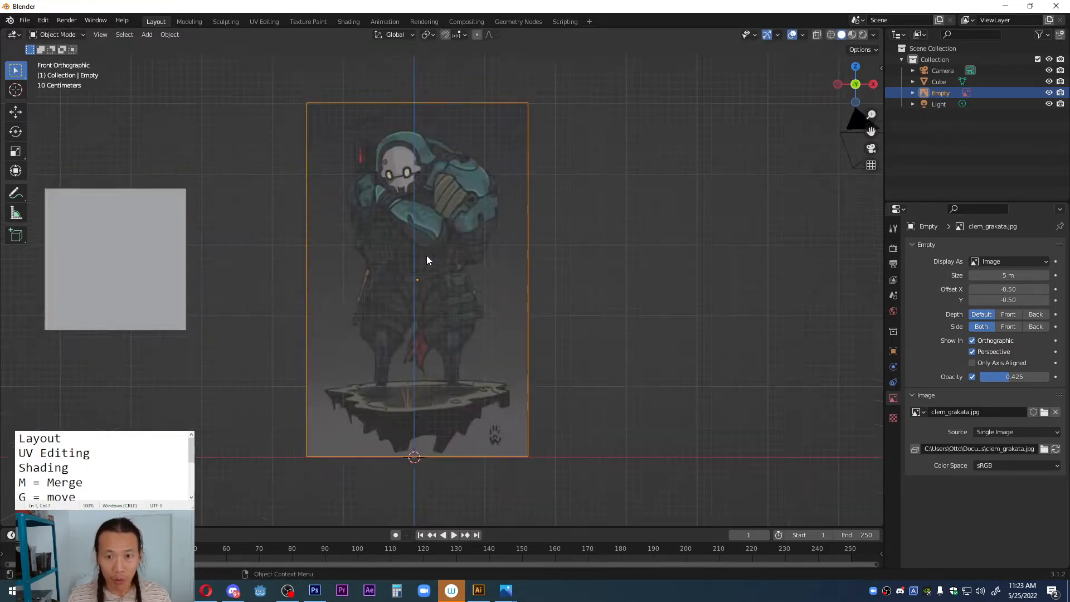
pyautogui.keyDown('shift'); pyautogui.moveTo(369, 262); pyautogui.dragTo(412, 259, button='middle'); pyautogui.keyUp('shift')
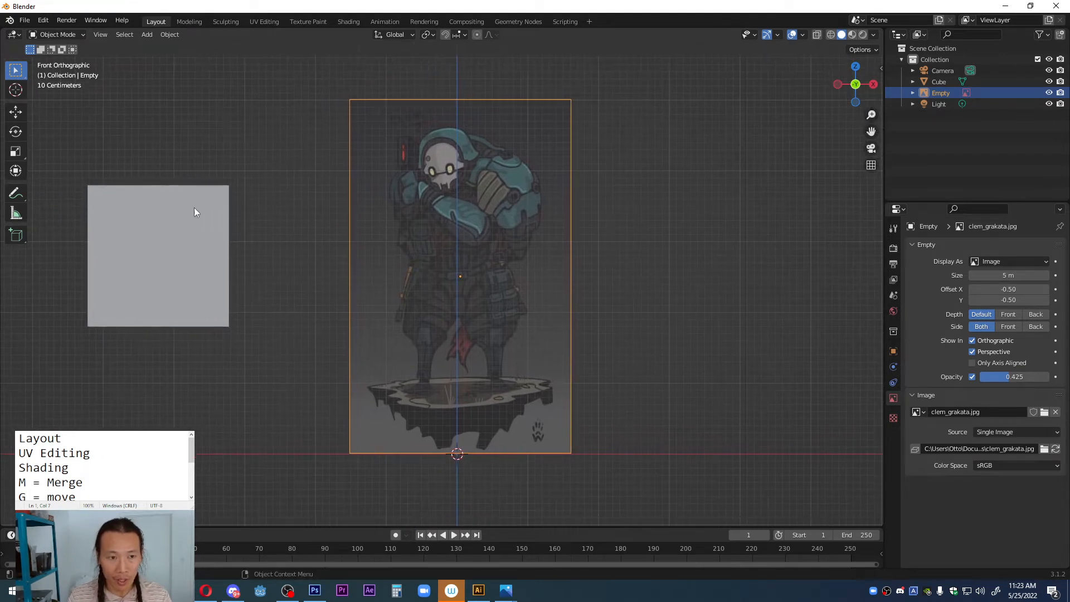
# Step: Select the cube and put it in Edit Mode
pyautogui.click(219, 213)
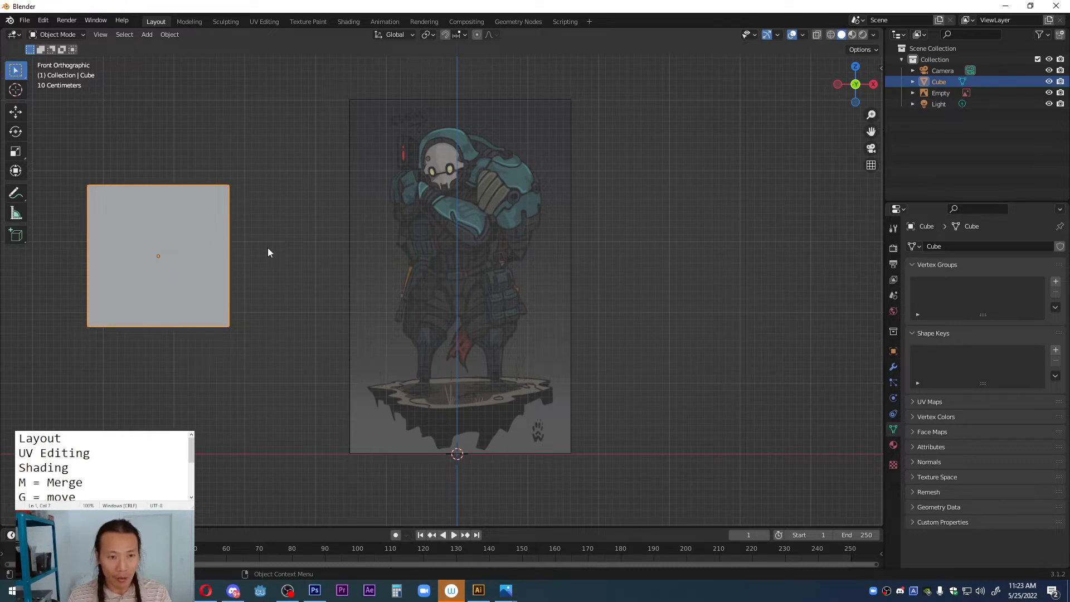
pyautogui.click(72, 37)
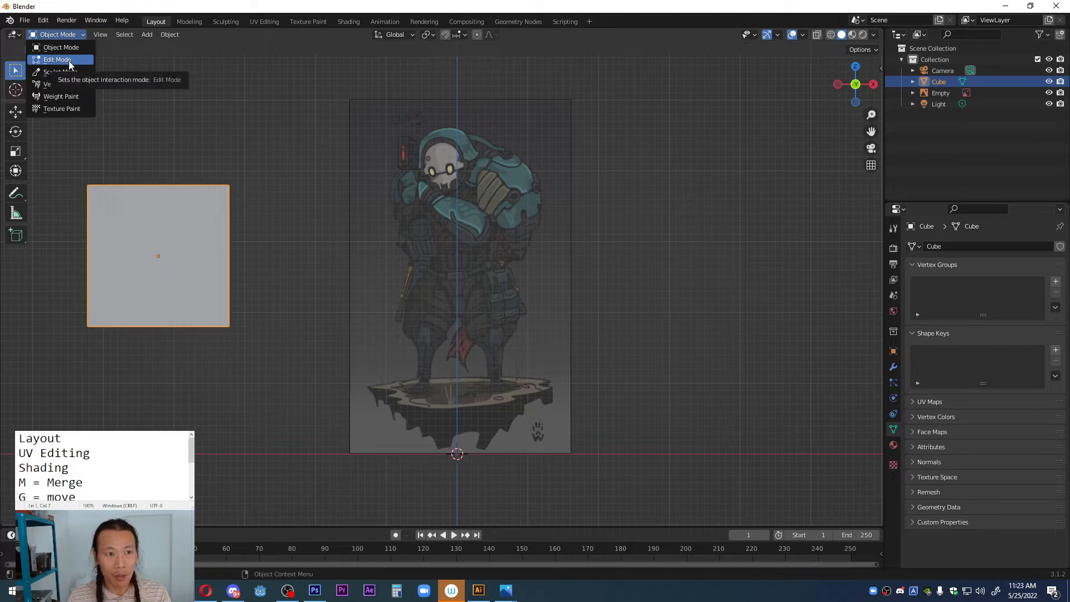
pyautogui.click(70, 60)
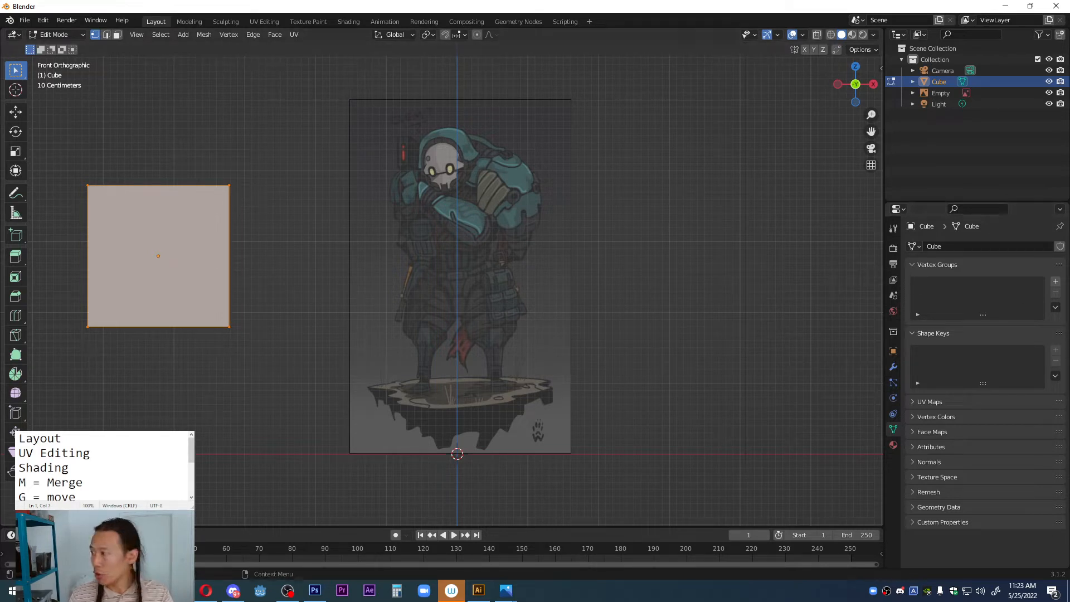
# Step: Look up the Merge shortcut in the notes and highlight the word Merge
pyautogui.scroll(-2, 100, 477)
pyautogui.moveTo(92, 477); pyautogui.dragTo(53, 453)
pyautogui.scroll(2, 52, 448)
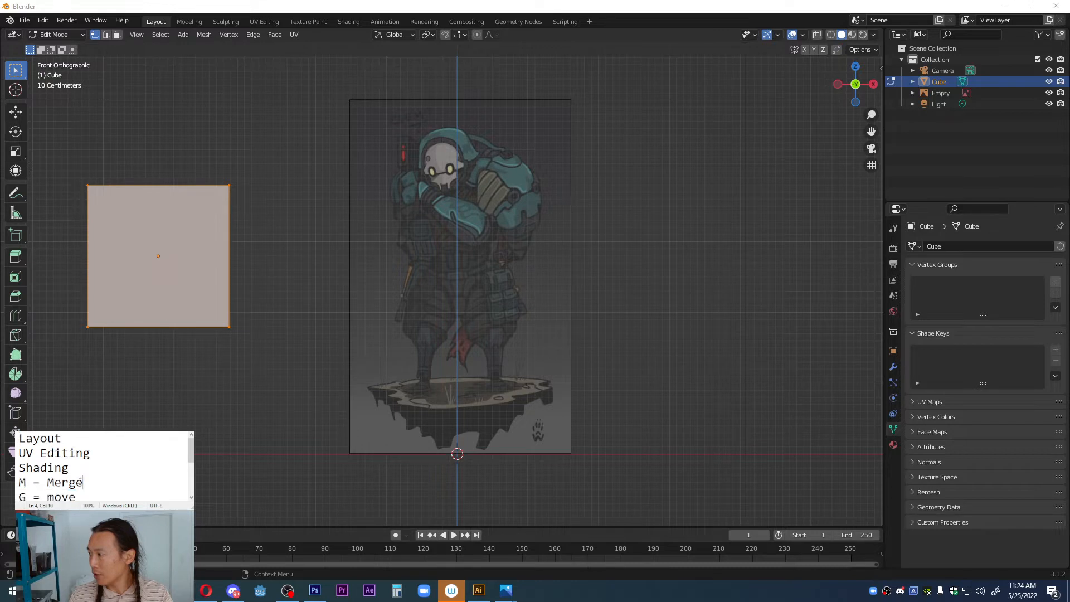
pyautogui.doubleClick(64, 482)
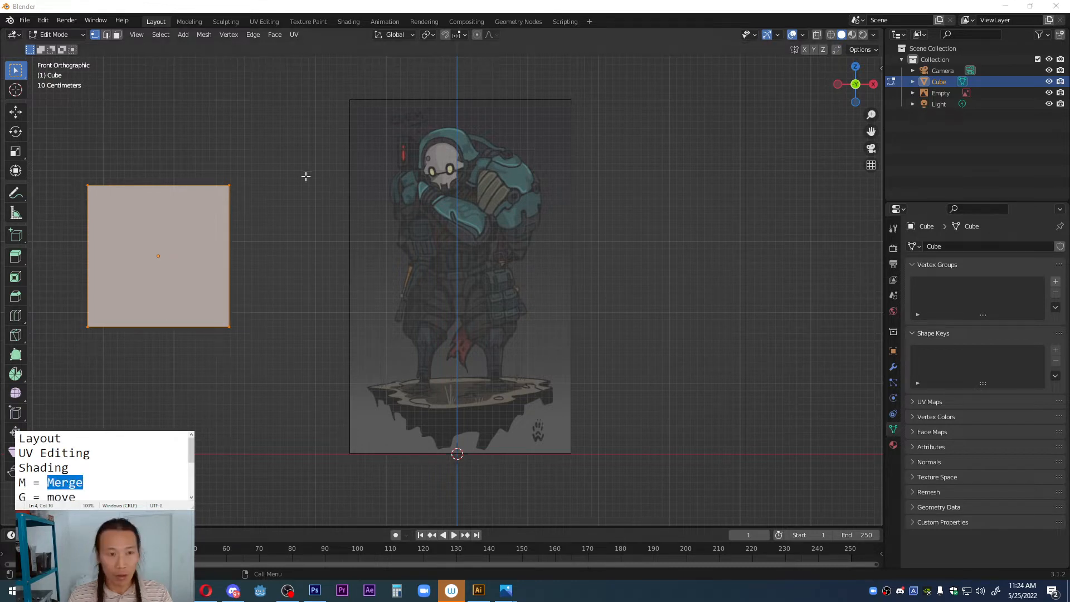
pyautogui.keyDown('shift'); pyautogui.moveTo(262, 213); pyautogui.dragTo(306, 229, button='middle'); pyautogui.keyUp('shift')
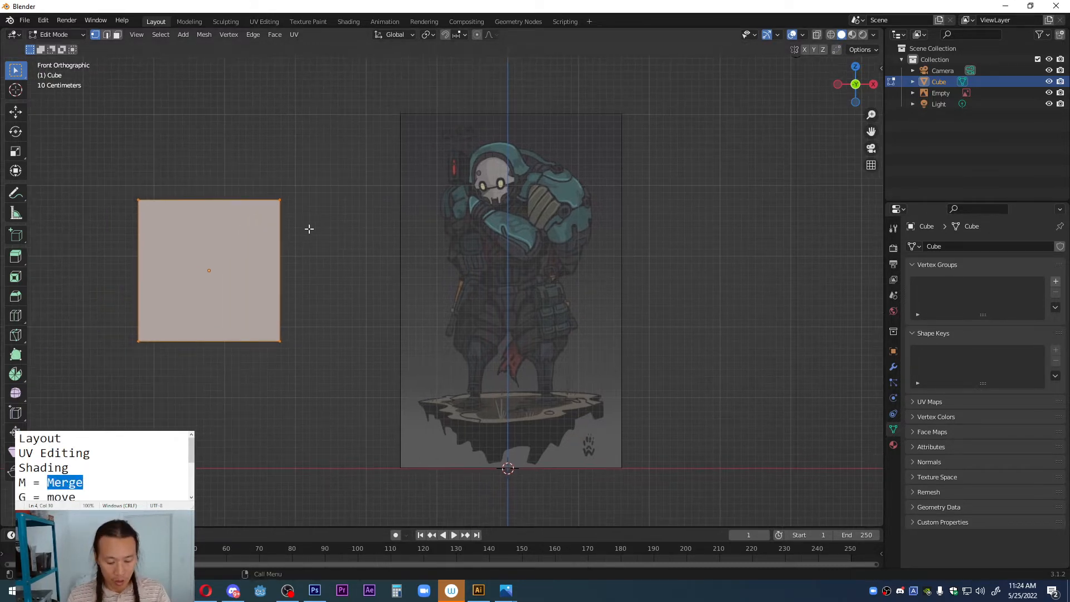
# Step: Merge all of the cube's selected vertices into a single vertex at their center
pyautogui.press('m')
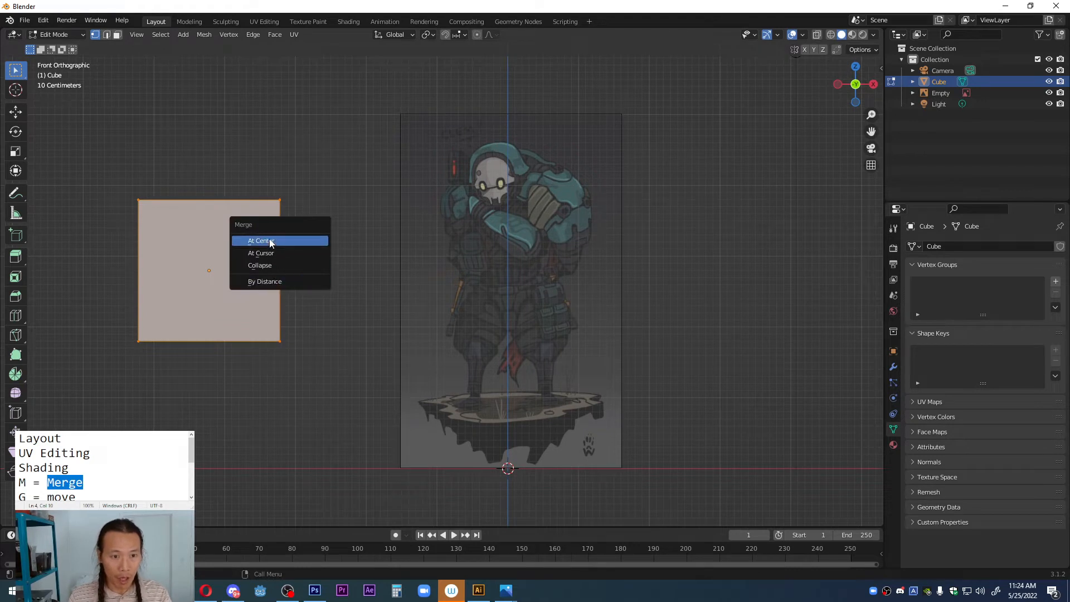
pyautogui.click(269, 241)
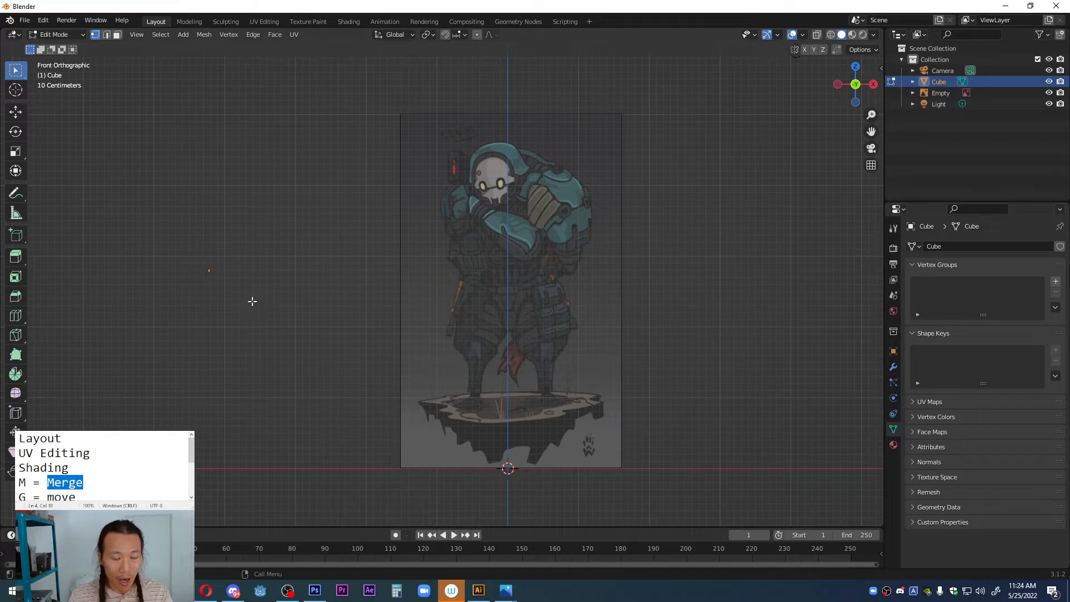
# Step: Try moving the merged vertex onto the character's upper body, away from the object's origin, and move it back to the origin
pyautogui.press('g')
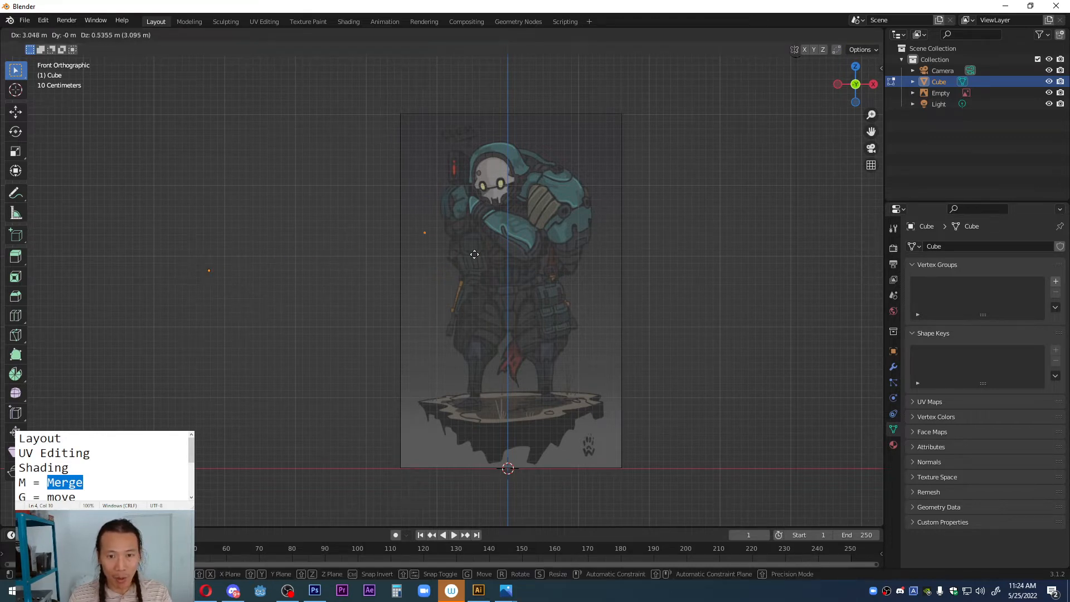
pyautogui.click(522, 207)
pyautogui.scroll(2, 521, 223)
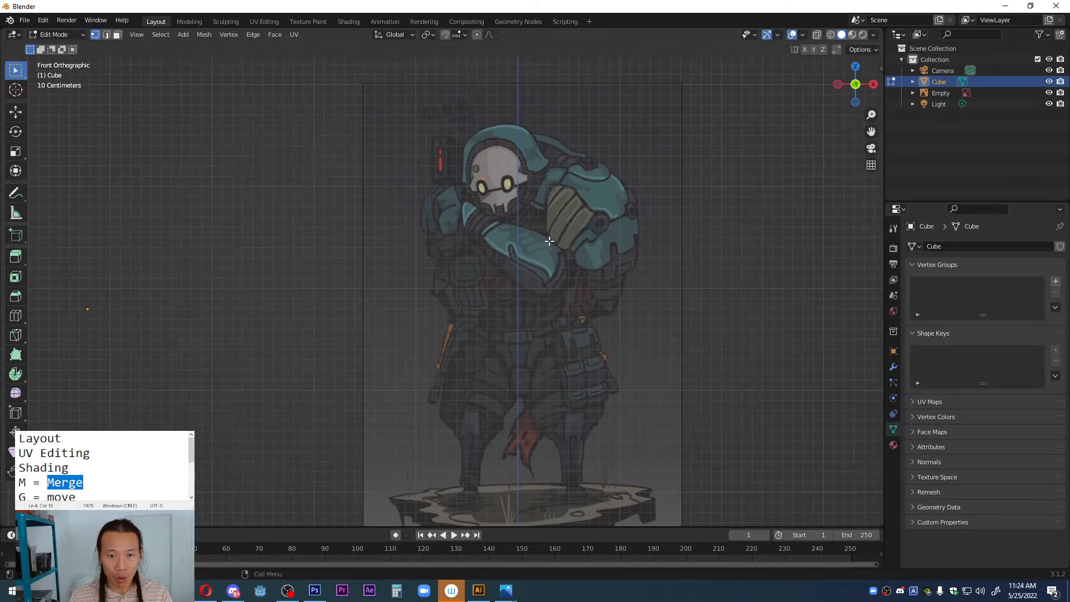
pyautogui.scroll(-2, 462, 248)
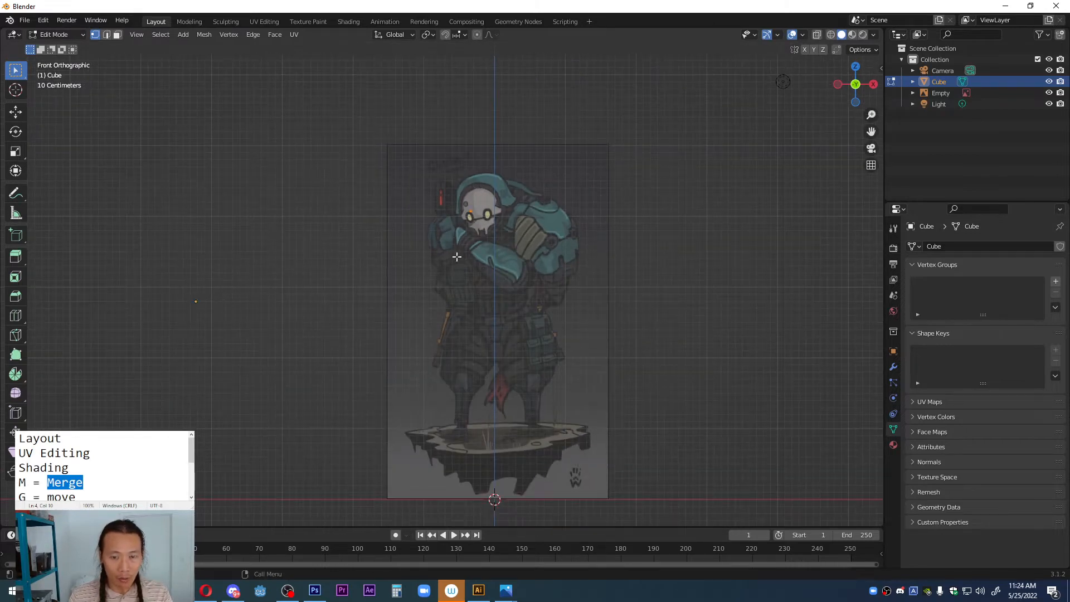
pyautogui.scroll(3, 248, 269)
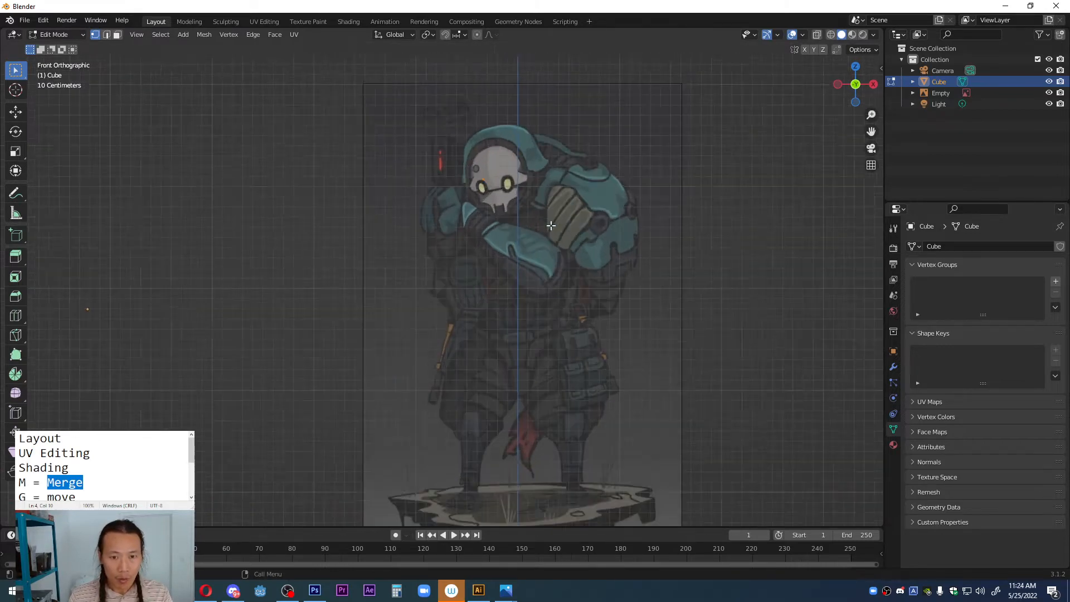
pyautogui.scroll(-3, 213, 283)
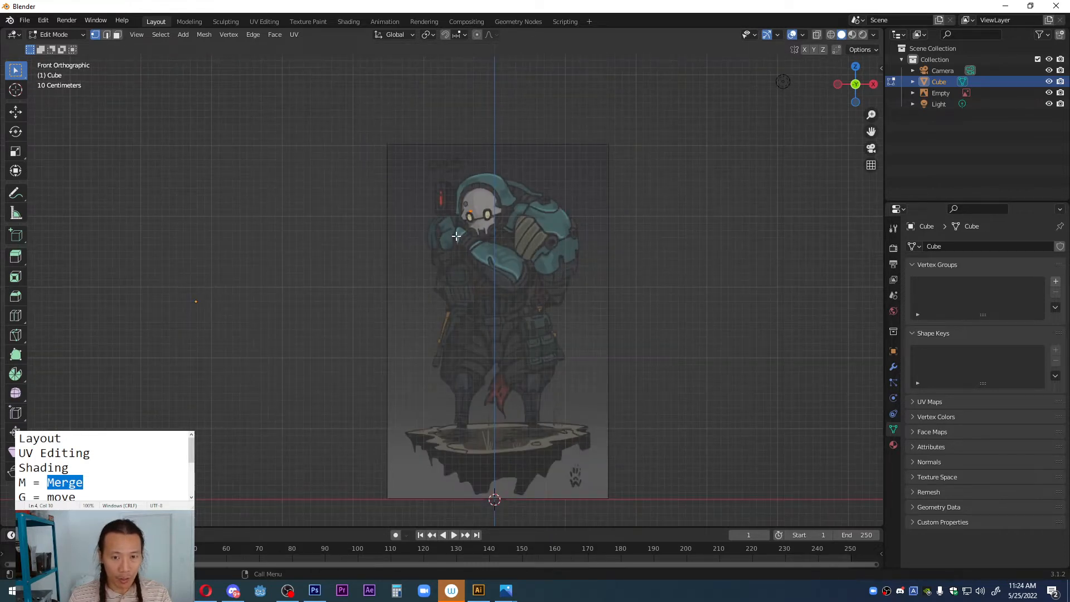
pyautogui.press('g')
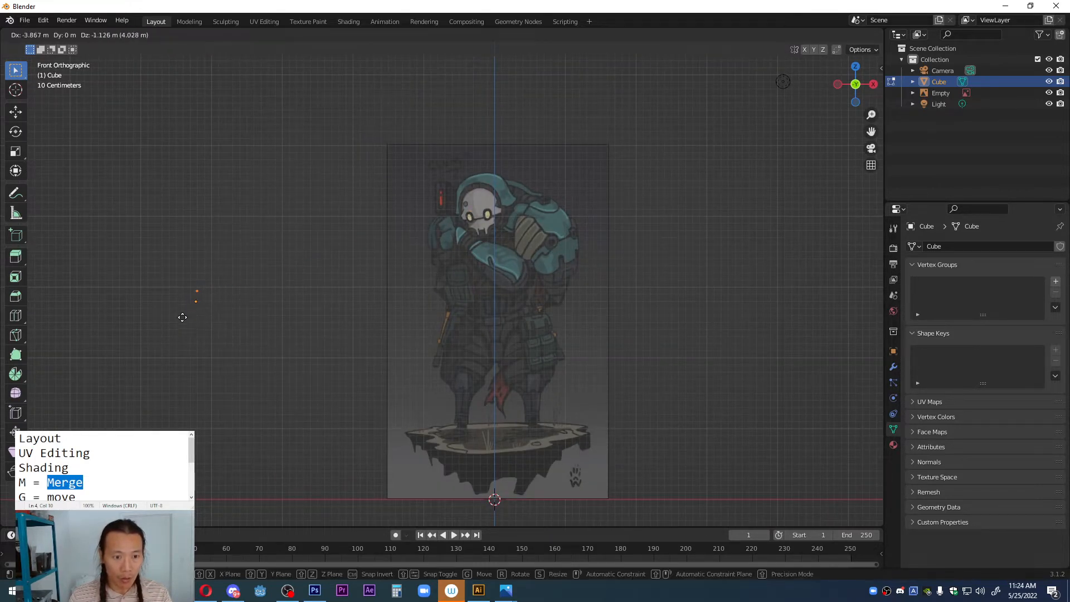
pyautogui.click(181, 327)
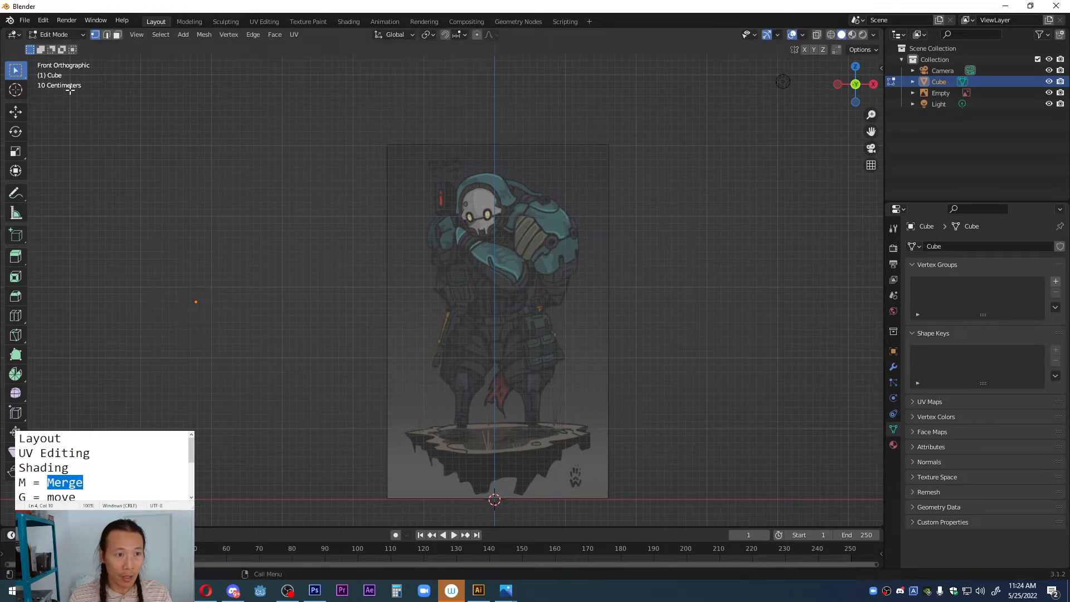
# Step: Switch to Object Mode and move the cube object onto the center of the character's torso
pyautogui.click(72, 35)
pyautogui.click(61, 46)
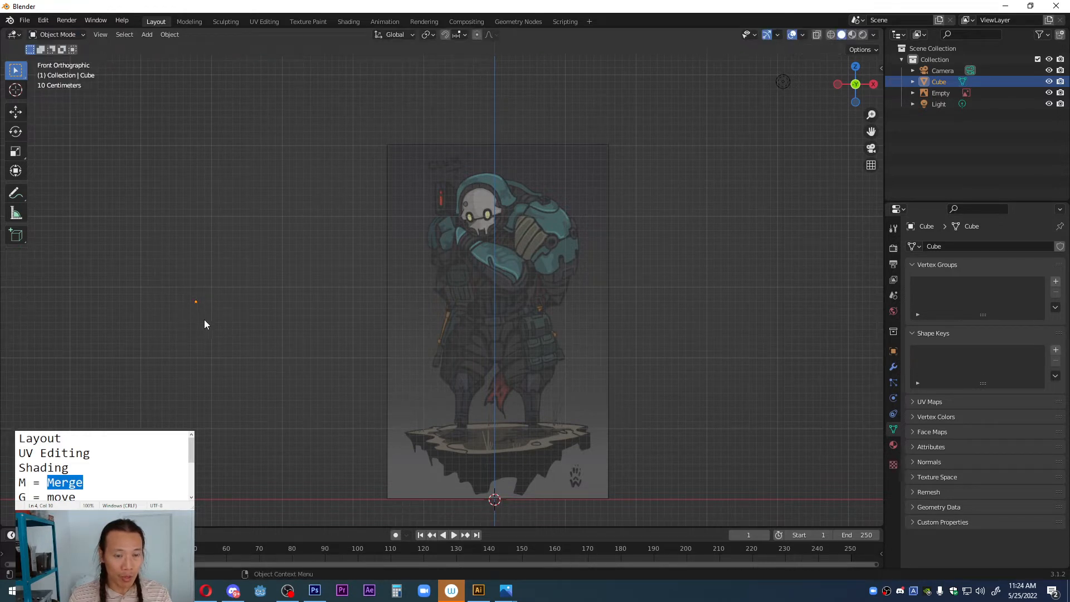
pyautogui.press('g')
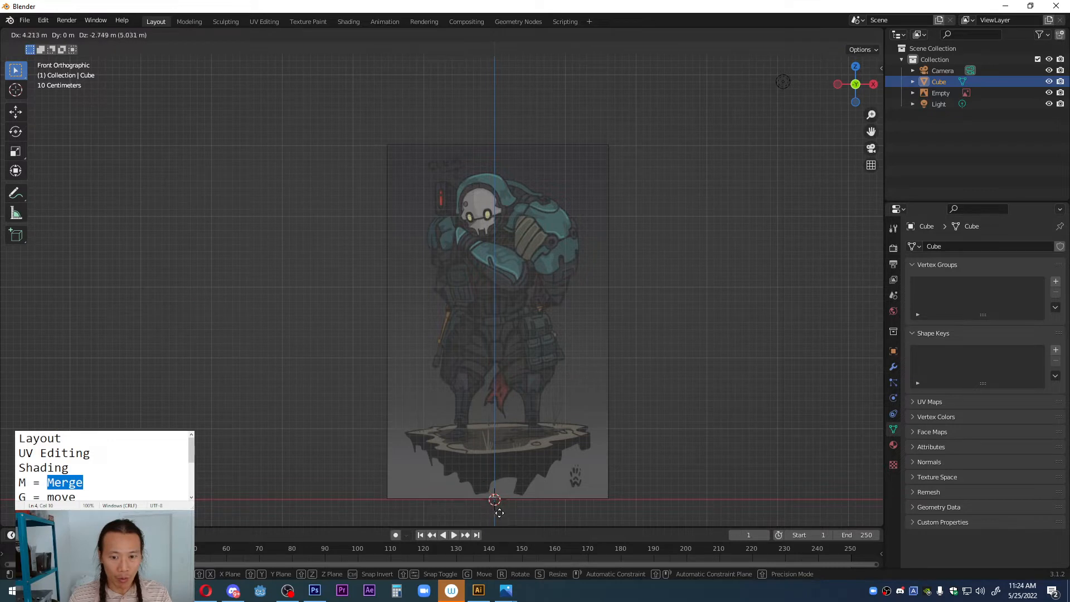
pyautogui.click(500, 312)
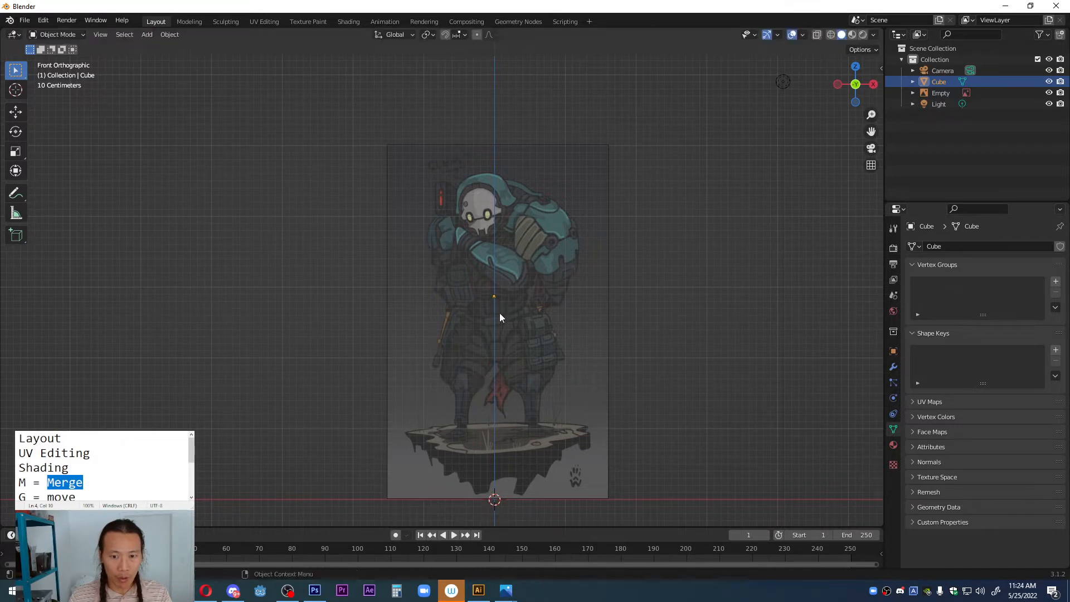
# Step: Put the cube back in Edit Mode and move the single vertex to the upper outer edge of the character's hood
pyautogui.scroll(2, 540, 315)
pyautogui.click(56, 34)
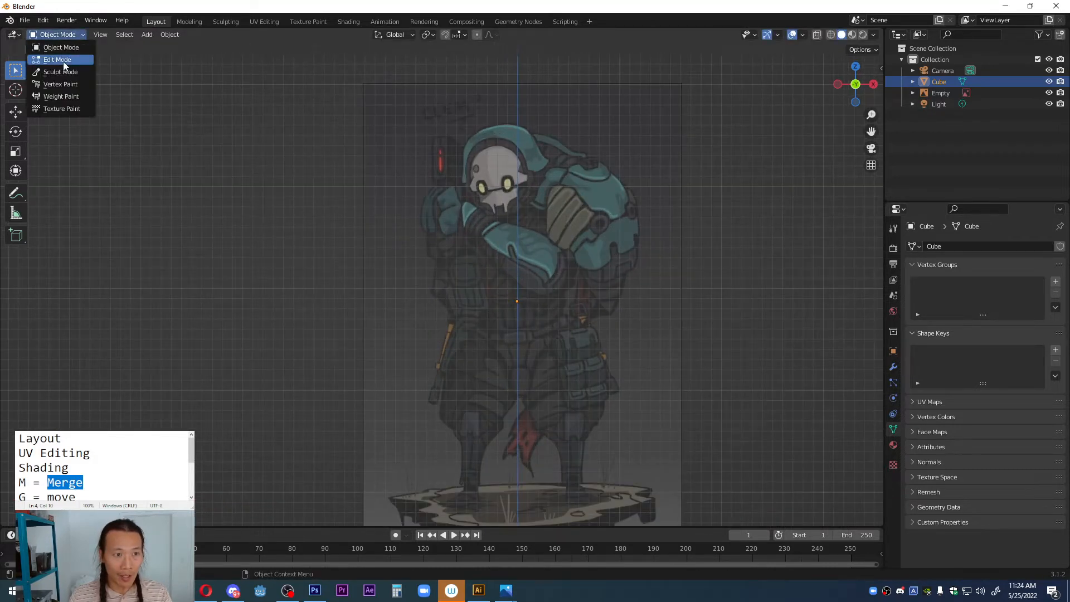
pyautogui.click(61, 56)
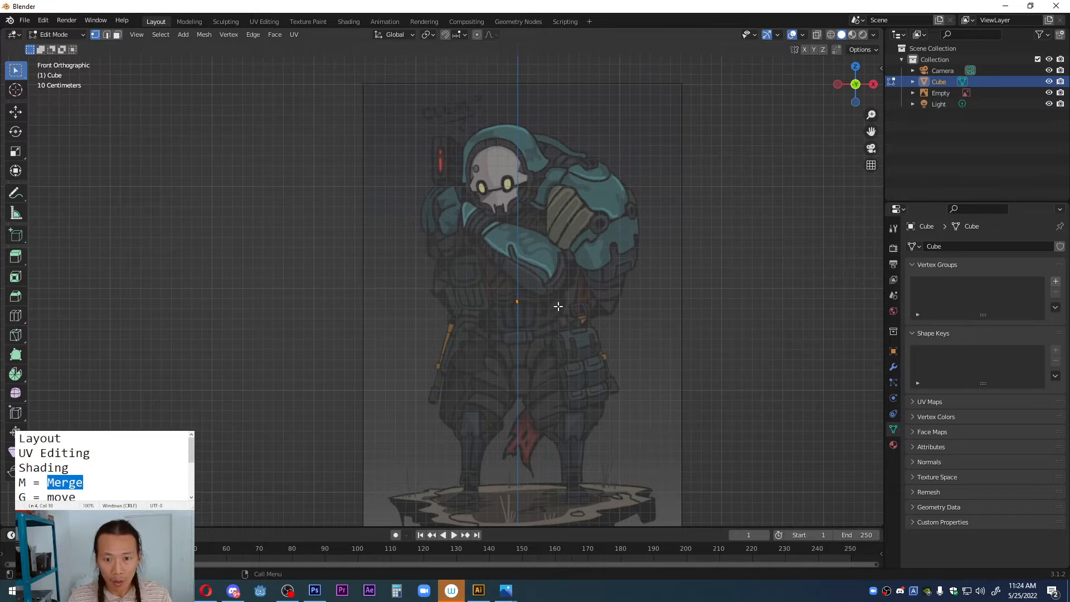
pyautogui.scroll(3, 559, 306)
pyautogui.press('g')
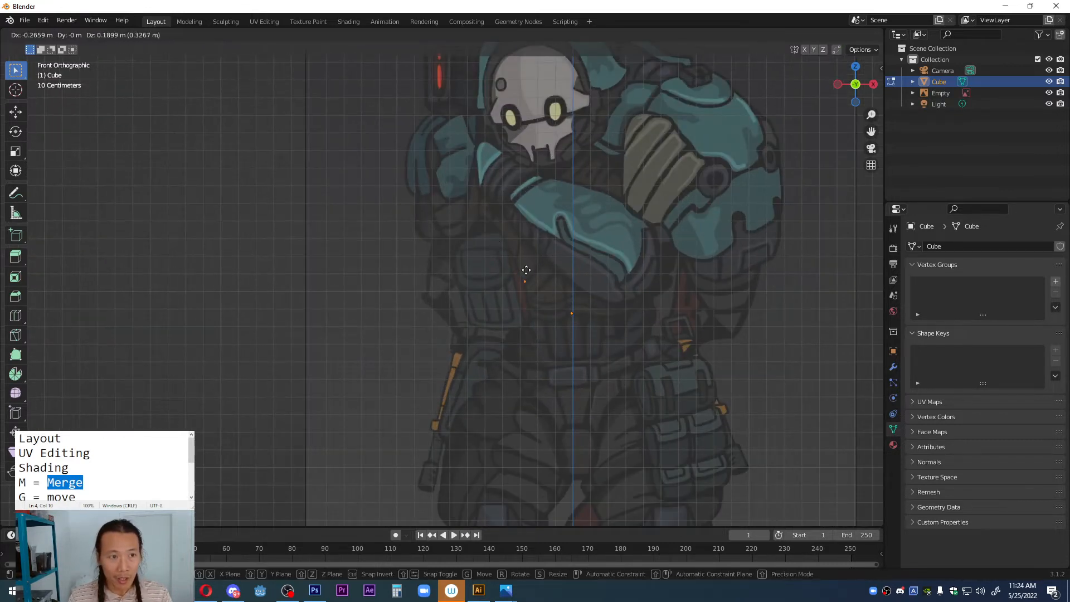
pyautogui.click(487, 241)
pyautogui.keyDown('shift'); pyautogui.moveTo(520, 241); pyautogui.dragTo(456, 321, button='middle'); pyautogui.keyUp('shift')
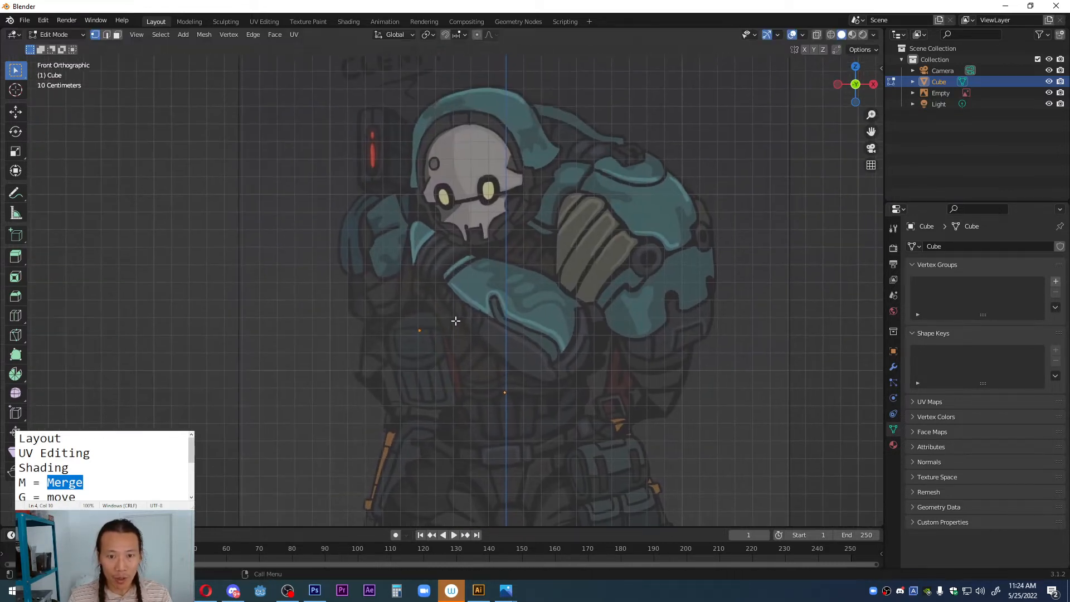
pyautogui.press('g')
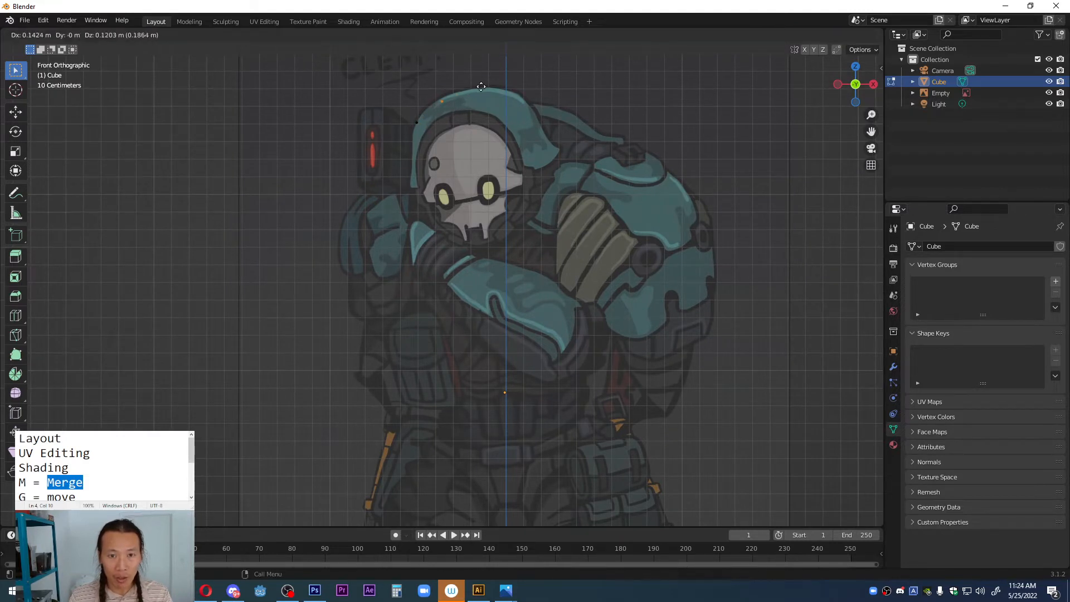
# Step: Extrude a chain of vertices over the top of the hood and along the strap to the outer edge of the large shoulder armour
pyautogui.click(499, 75)
pyautogui.press('e')
pyautogui.click(548, 73)
pyautogui.press('e')
pyautogui.click(572, 92)
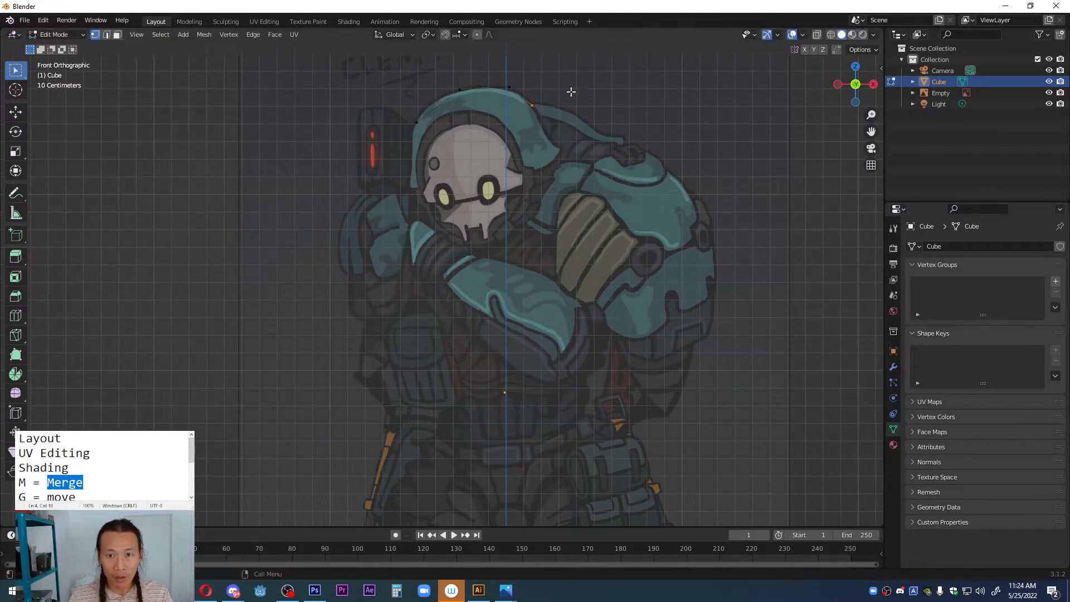
pyautogui.press('e')
pyautogui.click(660, 126)
pyautogui.press('e')
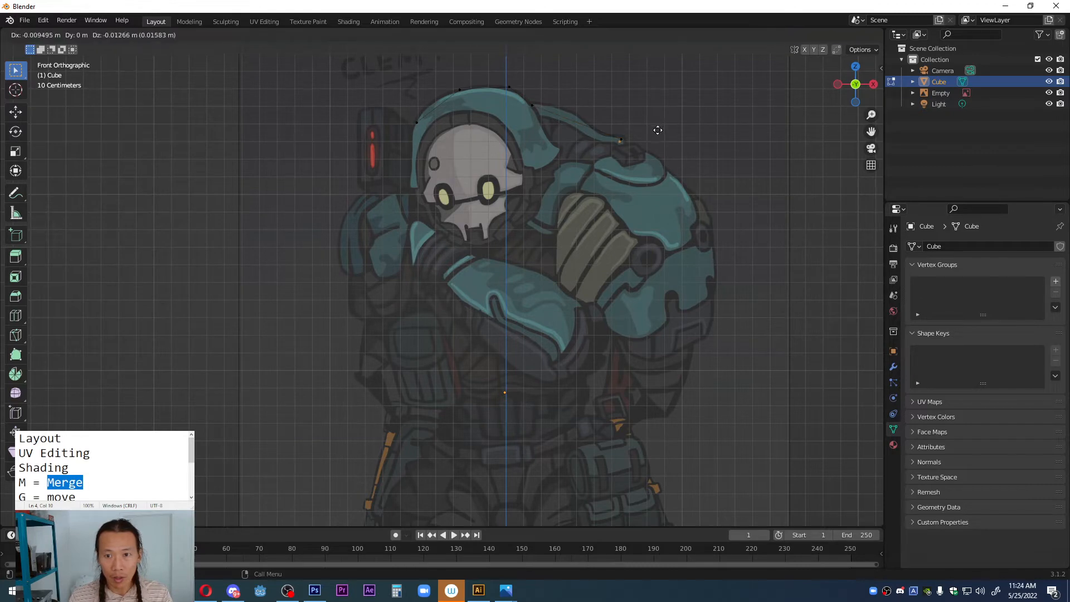
pyautogui.click(716, 174)
# Step: Inspect the whole vertex chain in perspective, then return to the front view with its end vertex on the shoulder selected
pyautogui.scroll(-3, 697, 189)
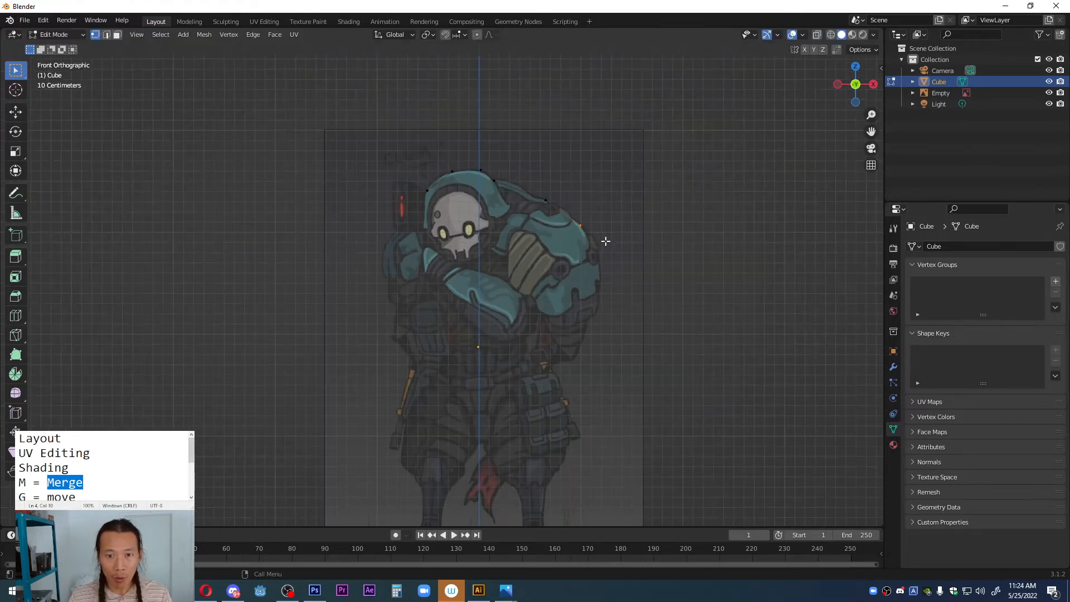
pyautogui.moveTo(600, 244); pyautogui.dragTo(532, 263, button='middle')
pyautogui.press('a')
pyautogui.moveTo(442, 242); pyautogui.dragTo(348, 201, button='middle')
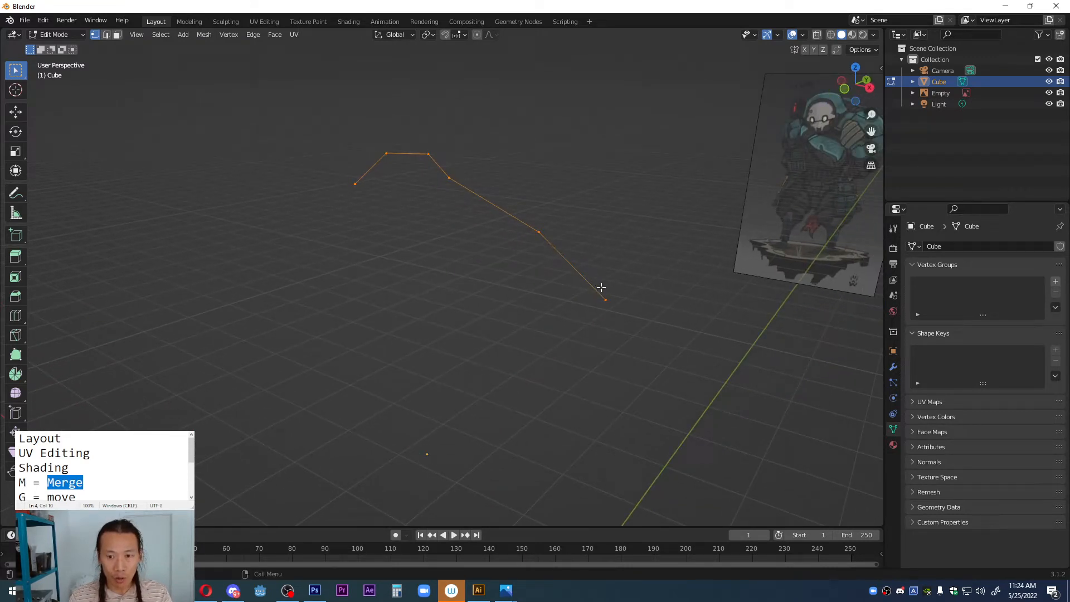
pyautogui.click(621, 306)
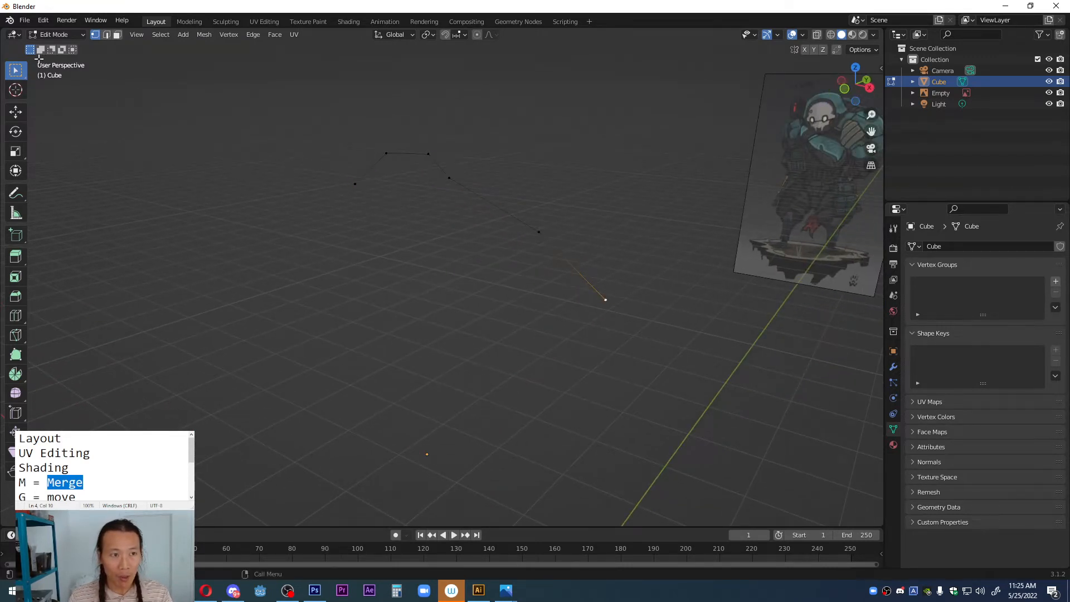
pyautogui.moveTo(436, 181); pyautogui.dragTo(558, 245, button='middle')
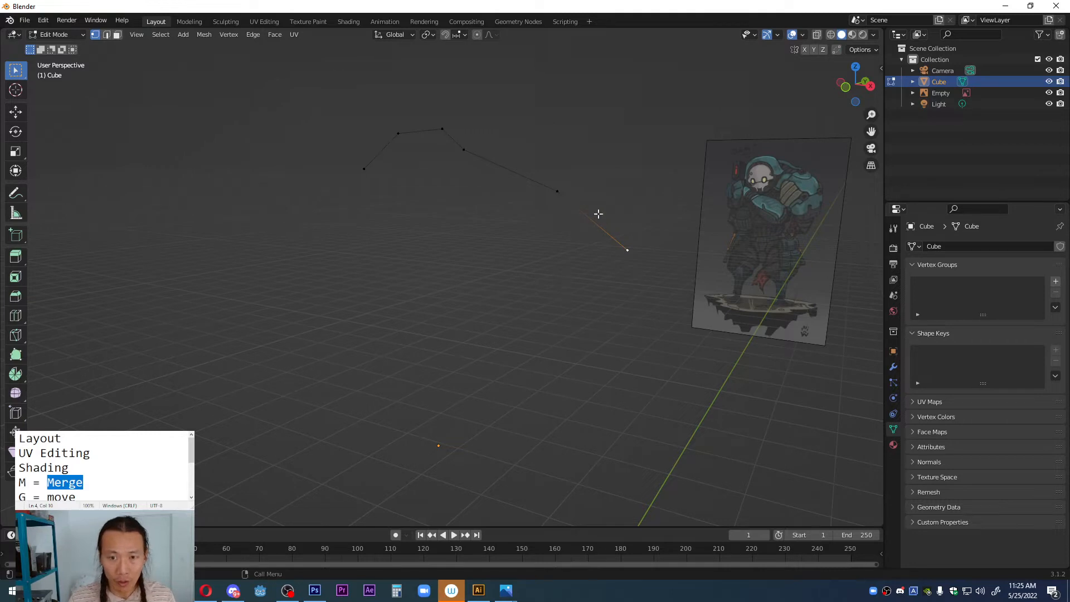
pyautogui.press('`')
pyautogui.click(534, 179)
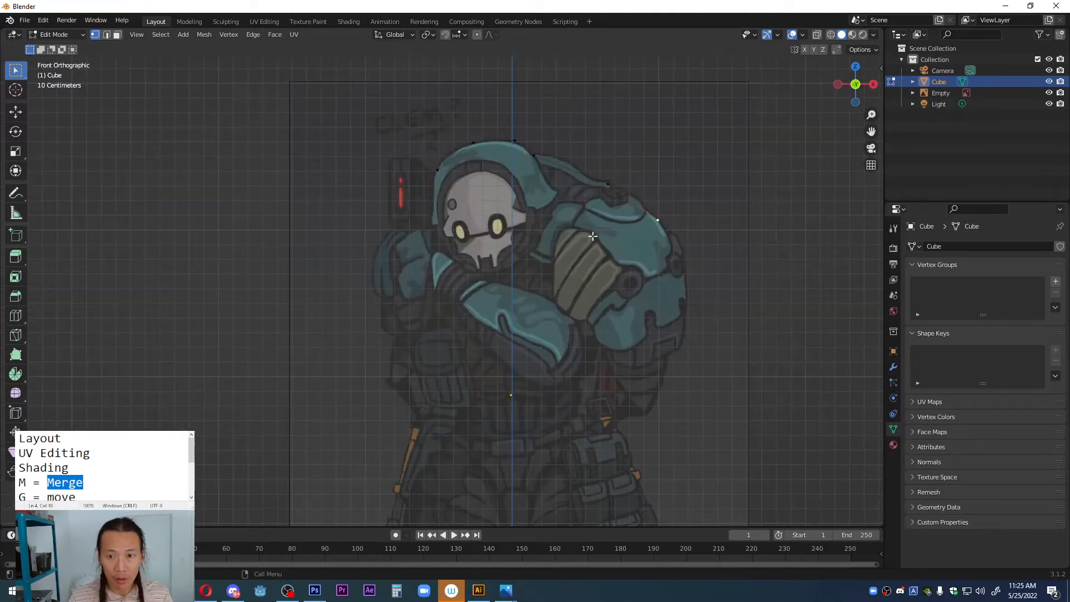
pyautogui.scroll(2, 627, 254)
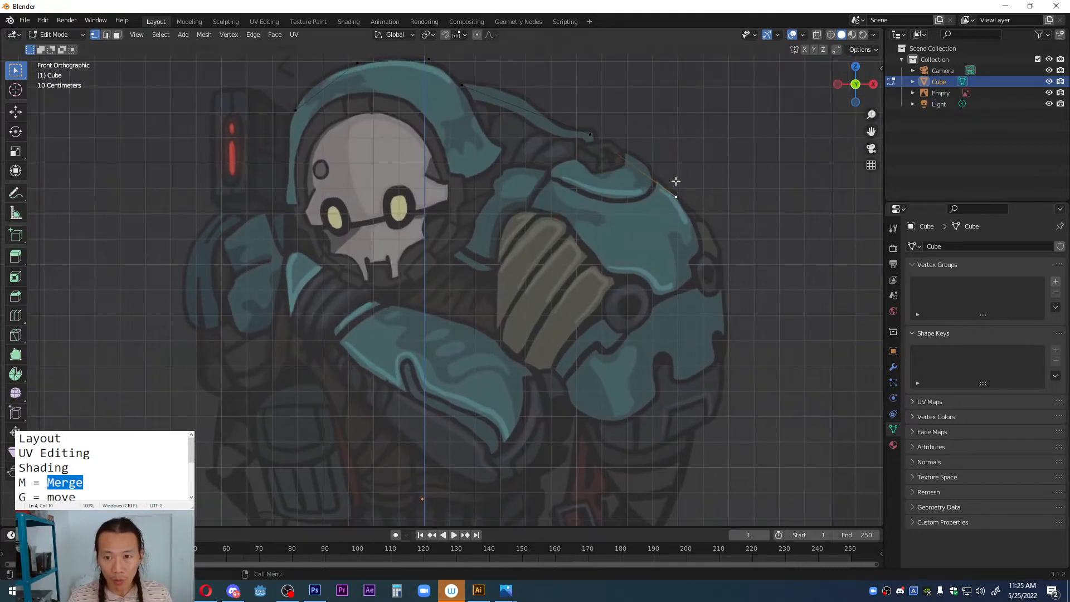
pyautogui.moveTo(672, 178); pyautogui.dragTo(695, 215)
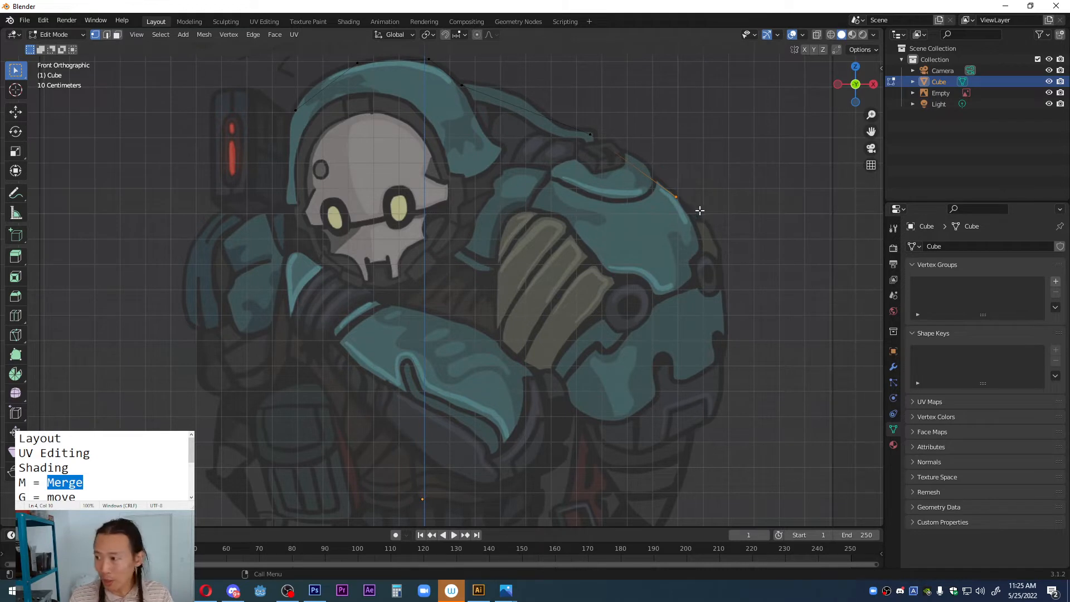
# Step: Look up the Extrude shortcut in the notes and highlight the line "E = extrude"
pyautogui.moveTo(191, 450); pyautogui.dragTo(191, 462)
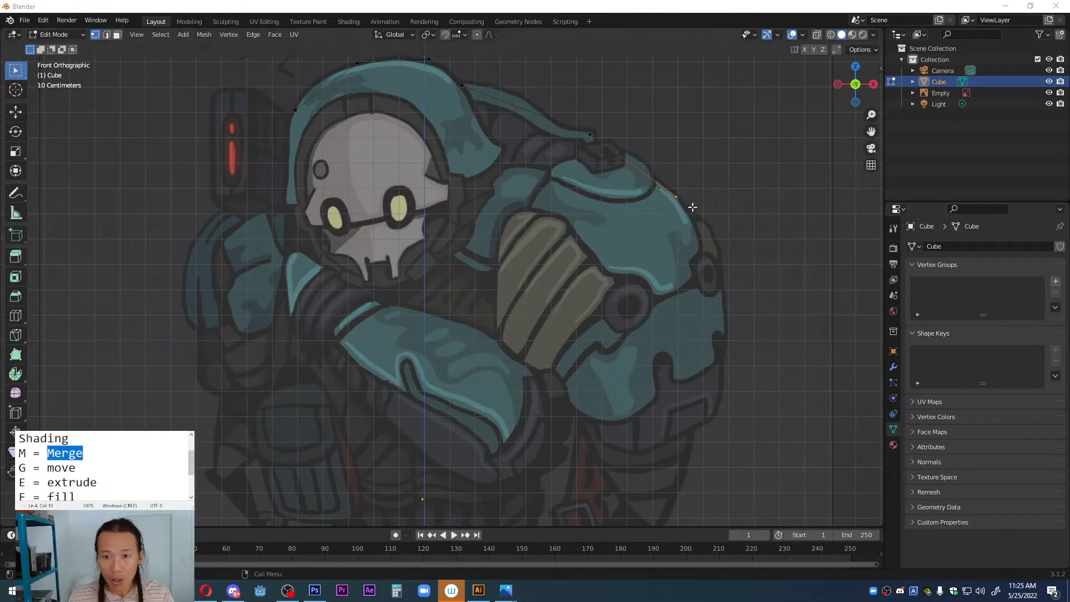
pyautogui.click(54, 482)
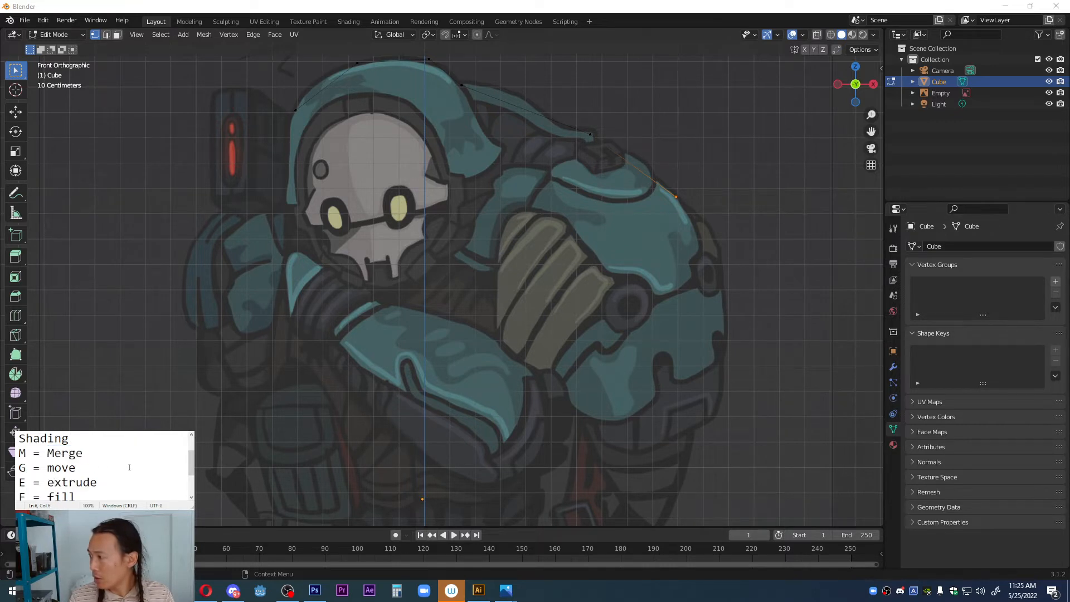
pyautogui.moveTo(100, 484); pyautogui.dragTo(19, 438)
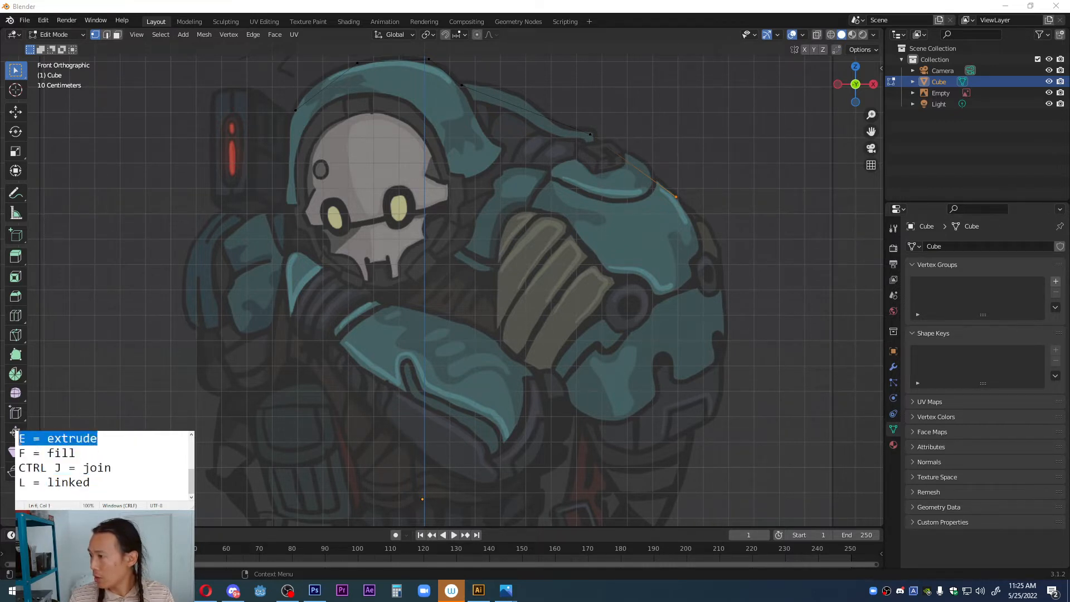
pyautogui.scroll(1, 121, 462)
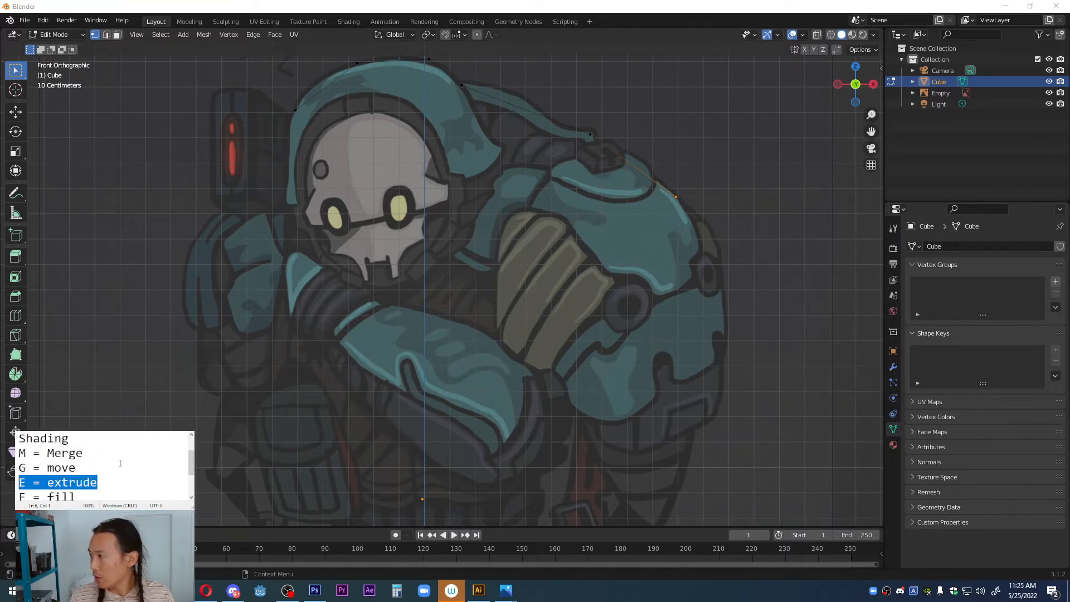
# Step: Continue extruding vertices from the large shoulder armour down the outer arm and elbow to the lower corner of the thigh pouches
pyautogui.click(677, 197)
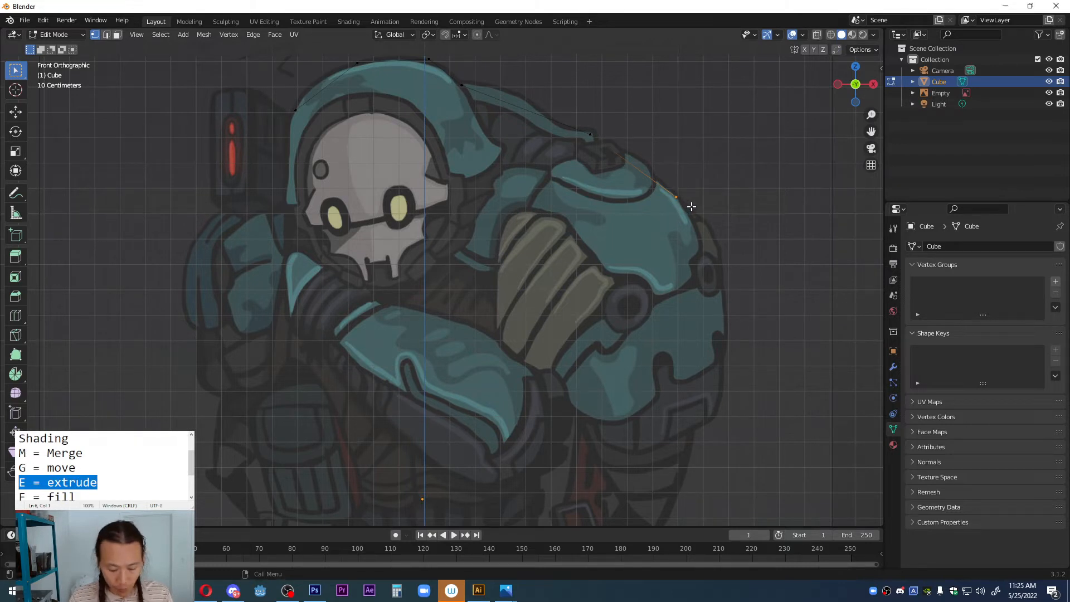
pyautogui.press('e')
pyautogui.click(733, 261)
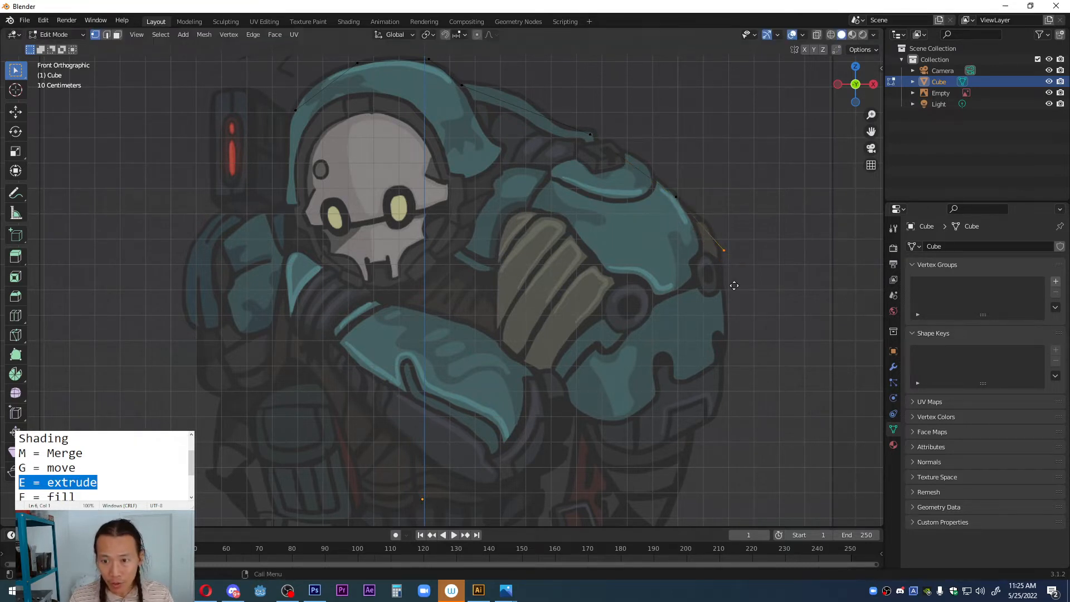
pyautogui.press('e')
pyautogui.click(727, 447)
pyautogui.keyDown('shift'); pyautogui.moveTo(754, 349); pyautogui.dragTo(734, 152, button='middle'); pyautogui.keyUp('shift')
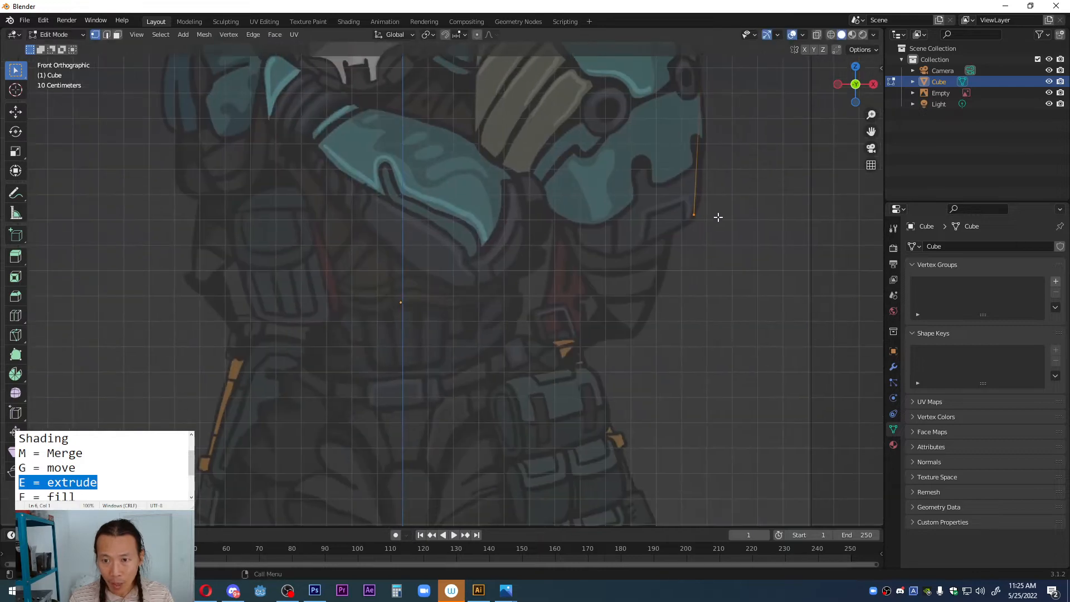
pyautogui.press('e')
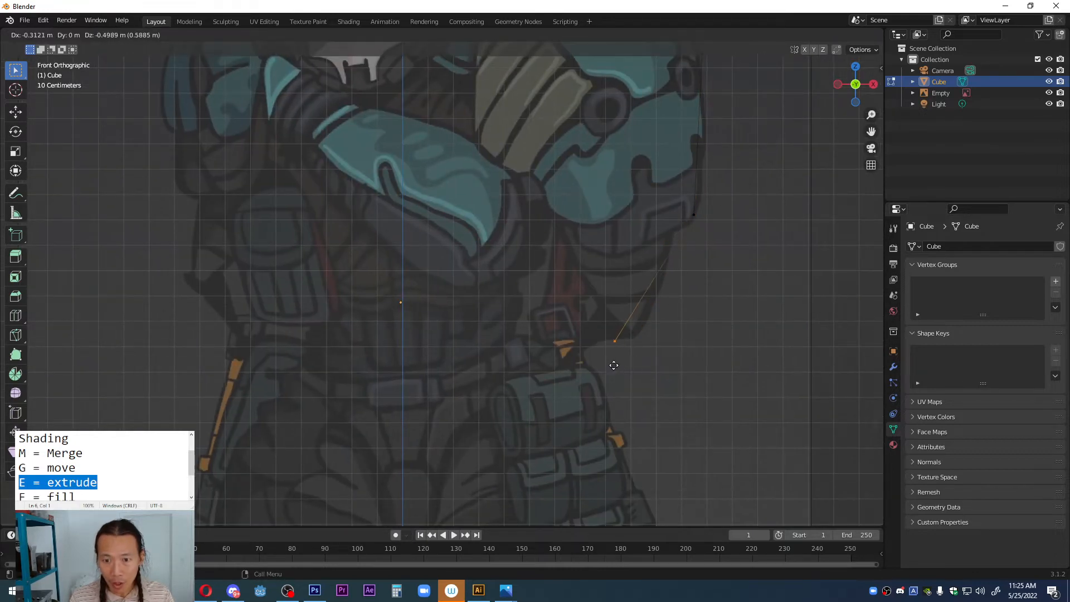
pyautogui.scroll(-3, 592, 373)
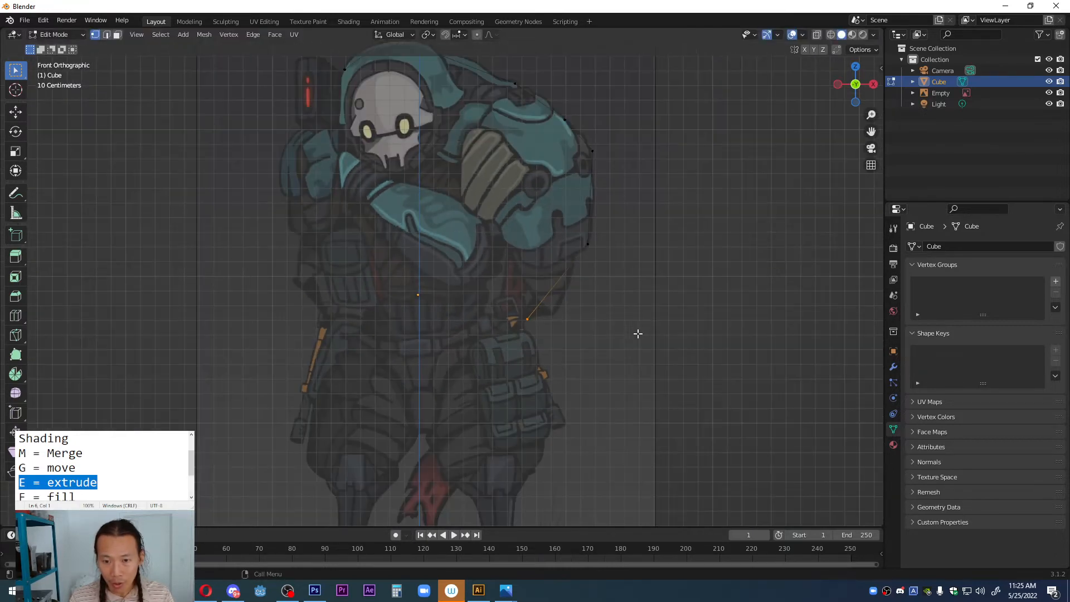
pyautogui.click(574, 477)
# Step: Extrude vertices down the outside of the pouch-side leg, across the foot and up its inner edge to the crotch
pyautogui.keyDown('shift'); pyautogui.moveTo(563, 415); pyautogui.dragTo(600, 275, button='middle'); pyautogui.keyUp('shift')
pyautogui.press('e')
pyautogui.click(559, 350)
pyautogui.press('e')
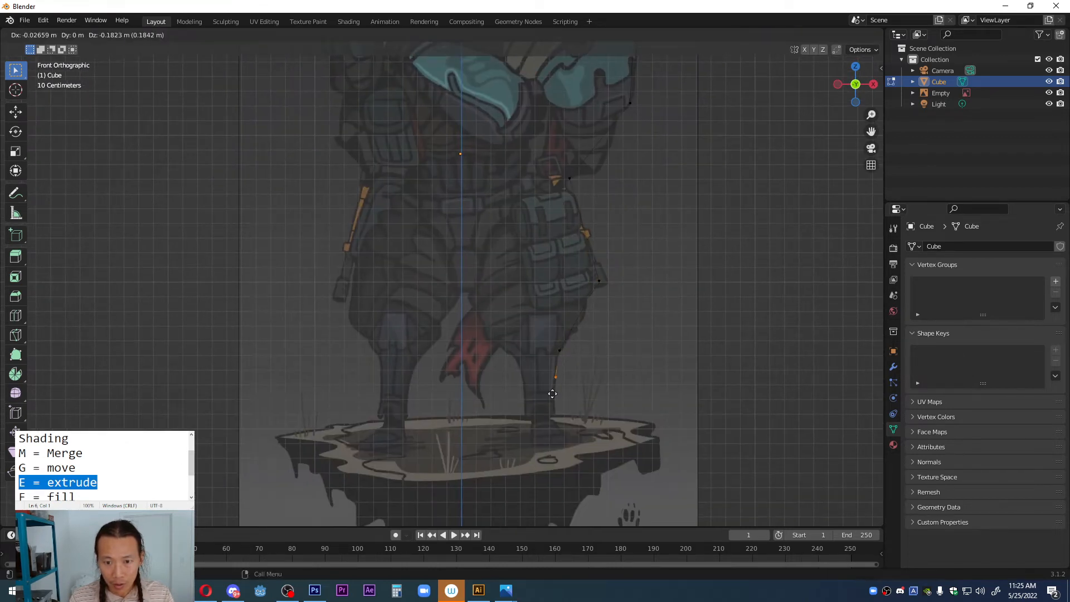
pyautogui.click(559, 439)
pyautogui.press('e')
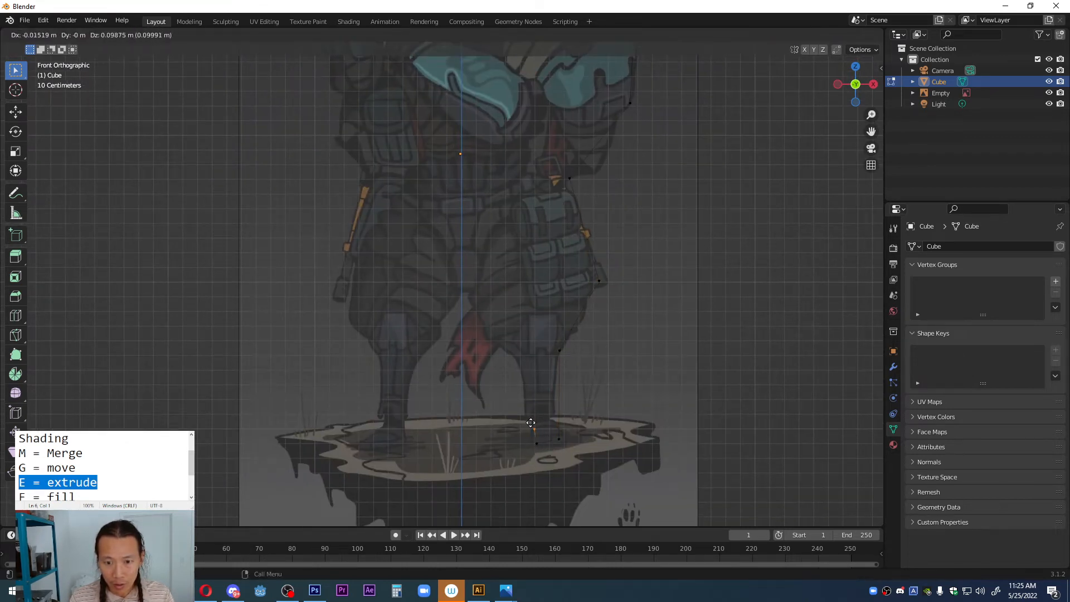
pyautogui.click(510, 344)
pyautogui.press('e')
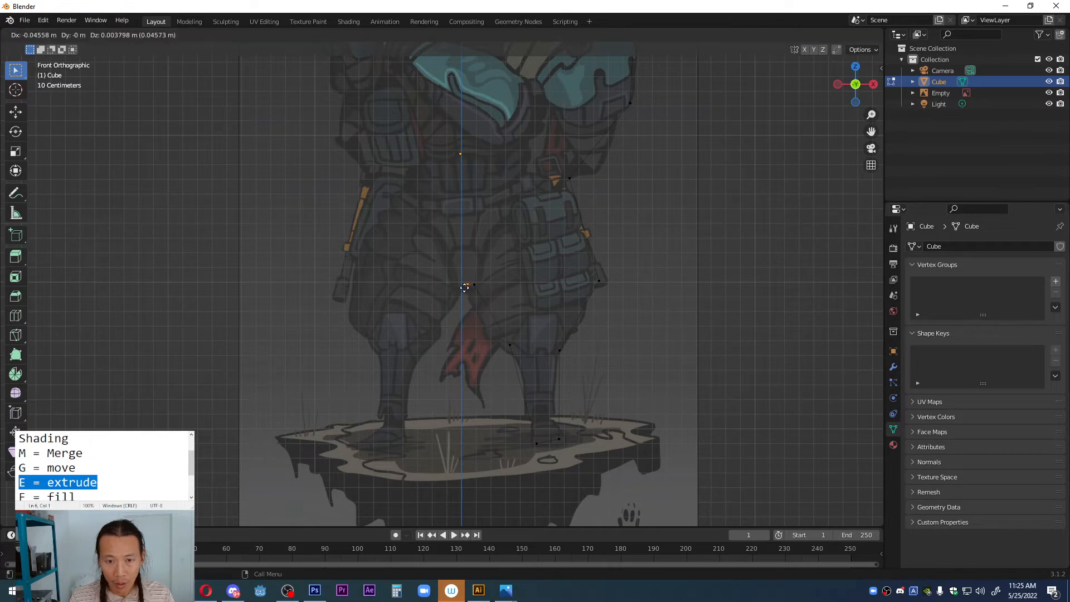
pyautogui.click(465, 287)
# Step: Extrude vertices from the crotch down the inner edge of the other leg and across its foot
pyautogui.press('e')
pyautogui.click(434, 336)
pyautogui.press('e')
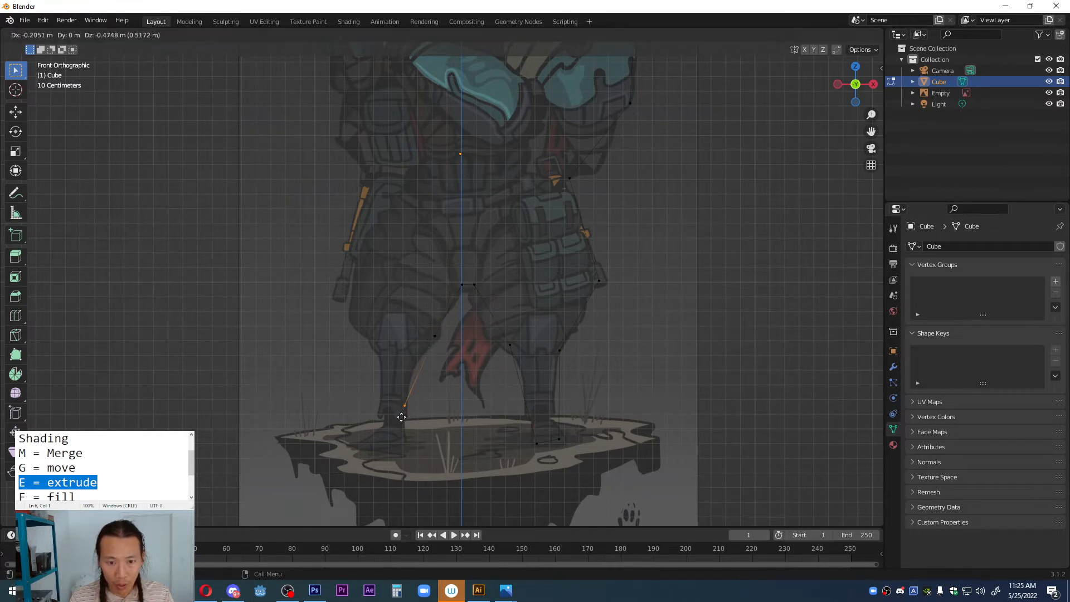
pyautogui.click(401, 435)
pyautogui.press('e')
pyautogui.click(380, 441)
# Step: Extrude vertices up the outer side of that leg, past the knee and thigh, to the hip
pyautogui.press('e')
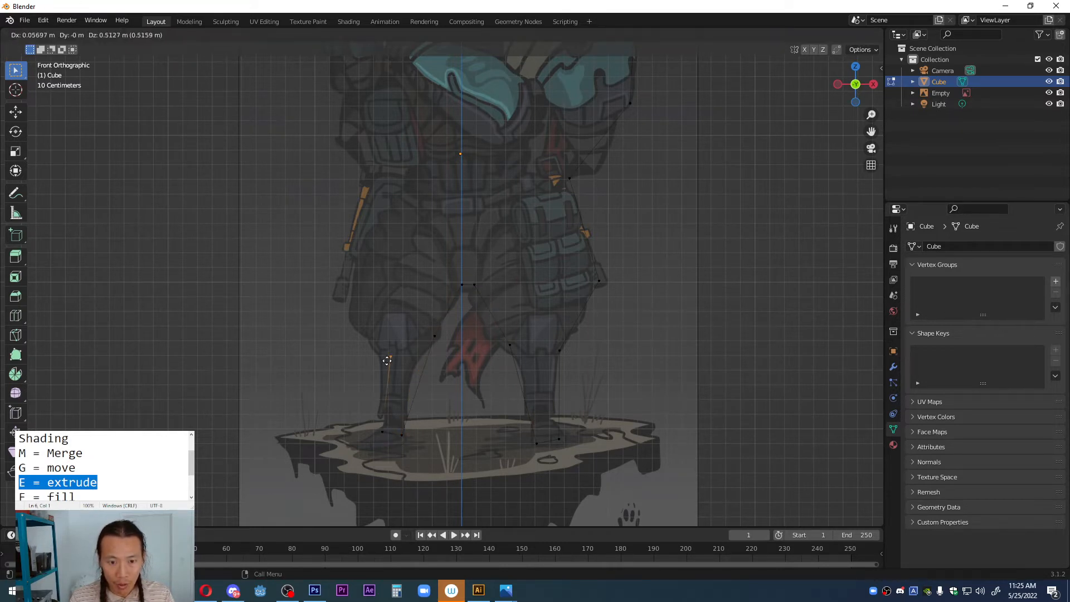
pyautogui.click(386, 358)
pyautogui.press('e')
pyautogui.click(349, 321)
pyautogui.press('e')
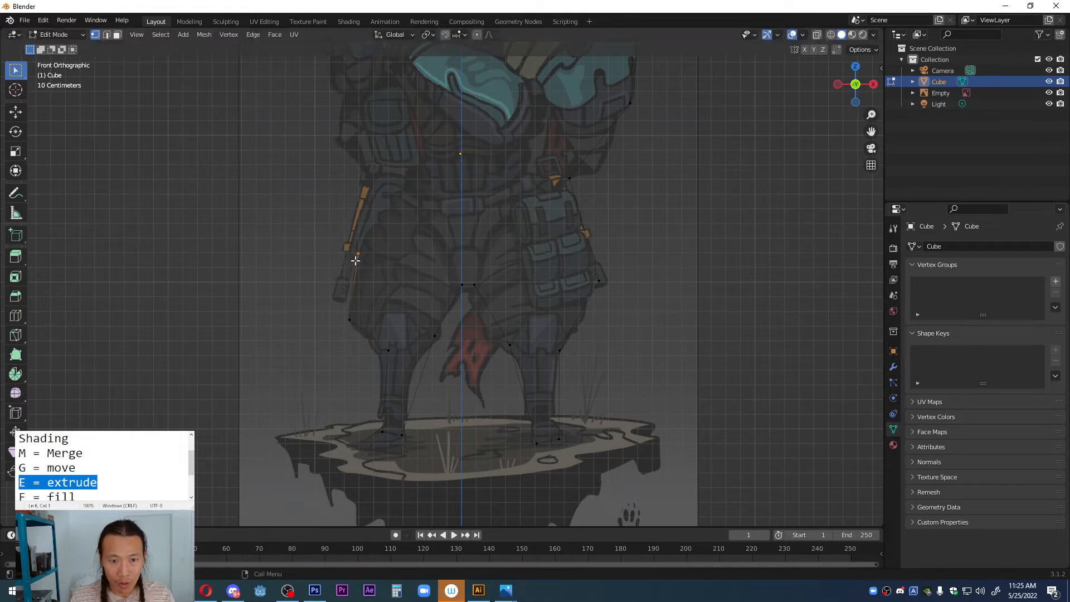
pyautogui.click(358, 254)
# Step: Extrude vertices from the hip past the waist and up the smaller arm and shoulder to the lower edge of the hood
pyautogui.press('e')
pyautogui.click(405, 187)
pyautogui.keyDown('shift'); pyautogui.moveTo(406, 187); pyautogui.dragTo(410, 362, button='middle'); pyautogui.keyUp('shift')
pyautogui.press('e')
pyautogui.click(388, 342)
pyautogui.press('e')
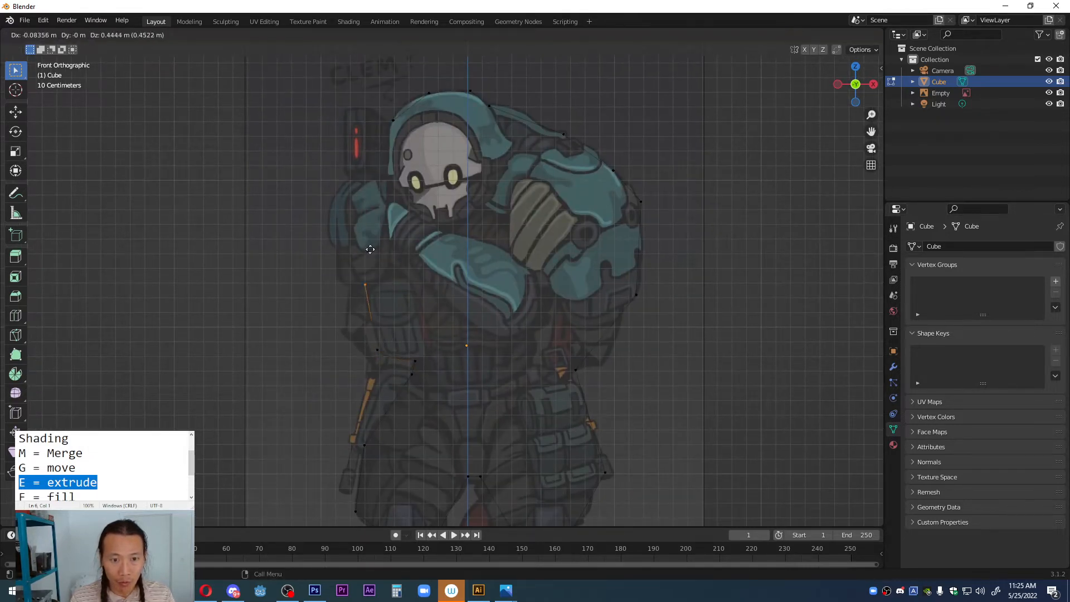
pyautogui.click(348, 212)
pyautogui.press('e')
pyautogui.click(386, 176)
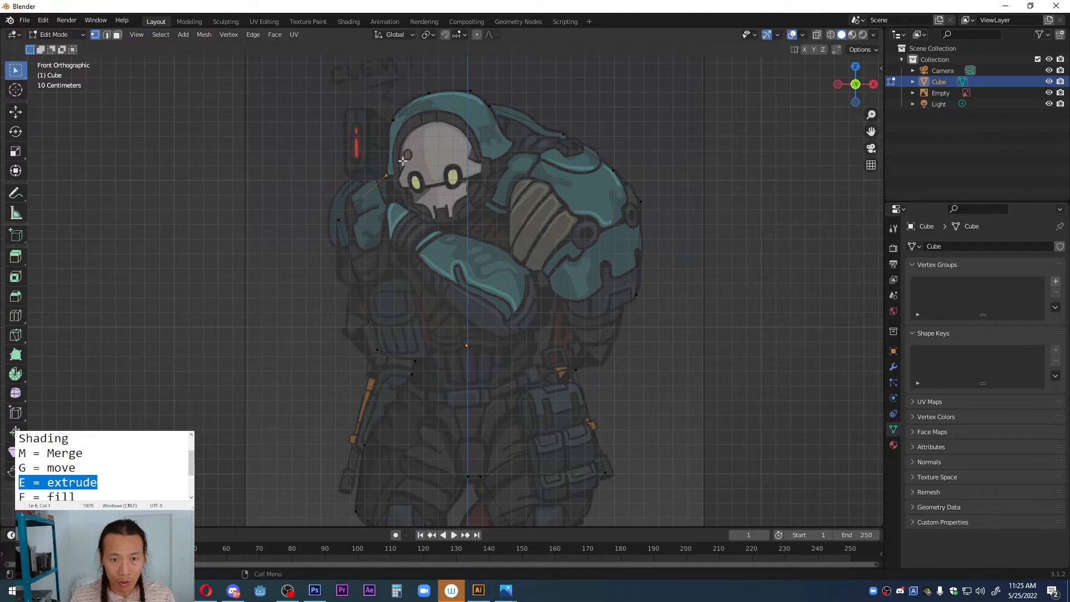
# Step: Move the smaller shoulder's vertex up to the top outer corner of that shoulder
pyautogui.scroll(3, 398, 217)
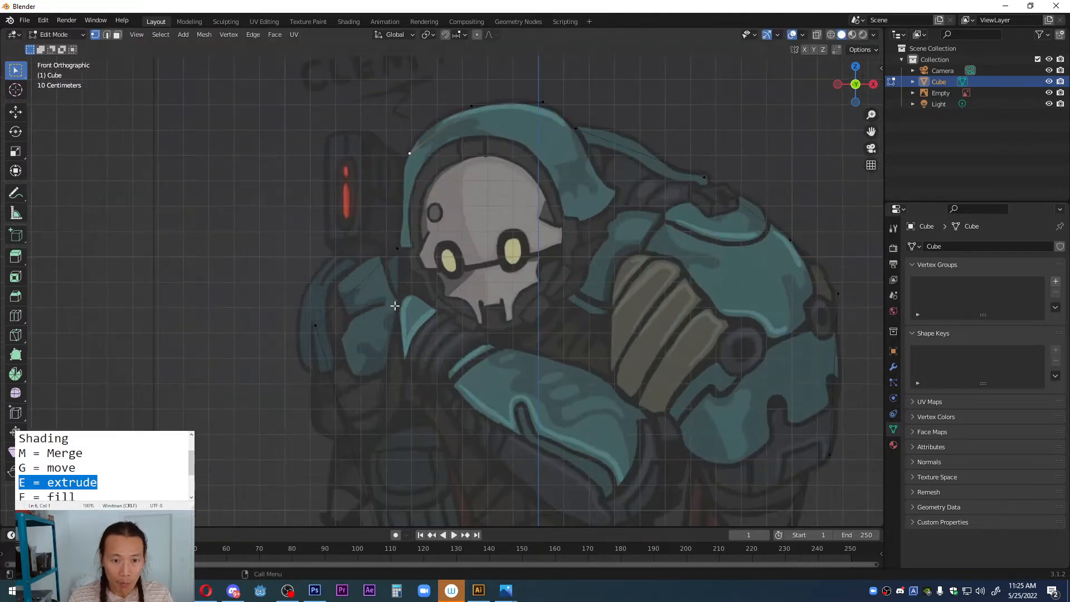
pyautogui.click(315, 329)
pyautogui.press('g')
pyautogui.click(319, 272)
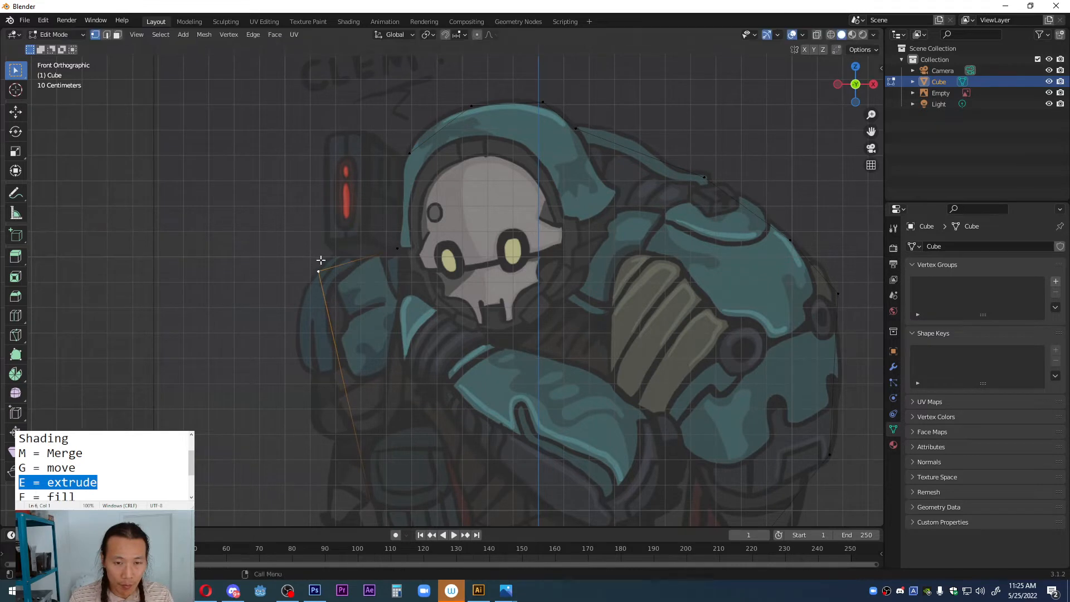
# Step: Subdivide the long edge between the smaller shoulder and the waist, and move the new vertex out to the arm's outline
pyautogui.keyDown('shift'); pyautogui.moveTo(383, 289); pyautogui.dragTo(448, 166, button='middle'); pyautogui.keyUp('shift')
pyautogui.keyDown('shift'); pyautogui.click(448, 426); pyautogui.keyUp('shift')
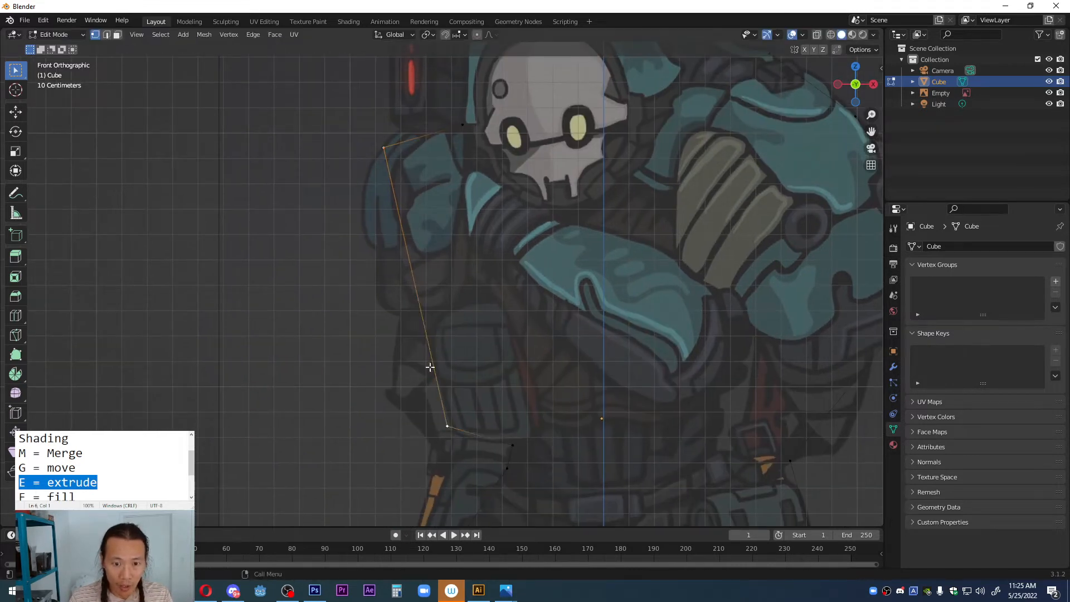
pyautogui.rightClick(411, 260)
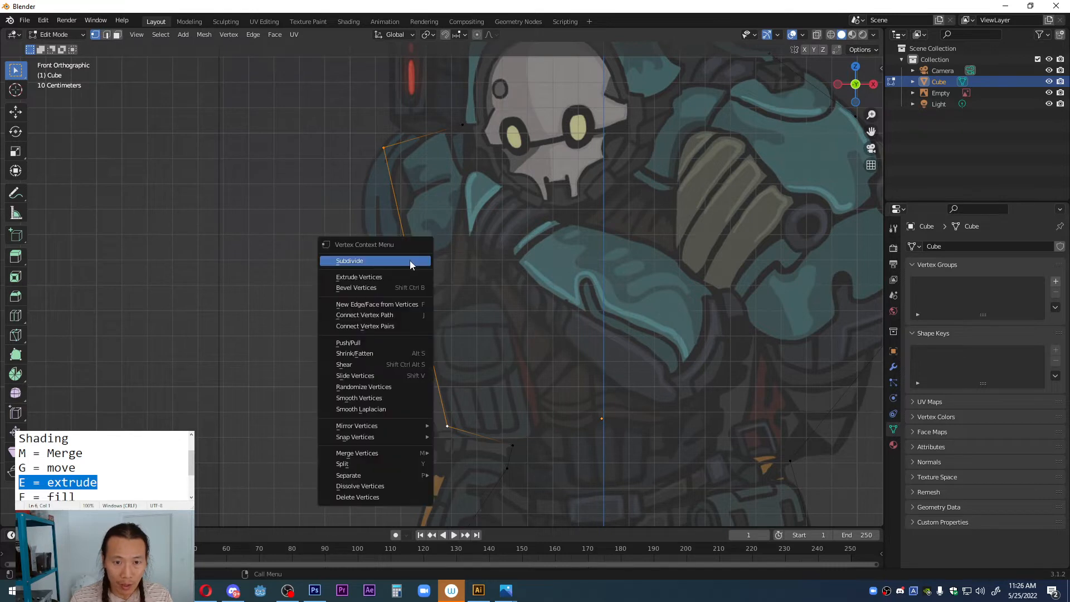
pyautogui.click(391, 262)
pyautogui.click(415, 290)
pyautogui.press('g')
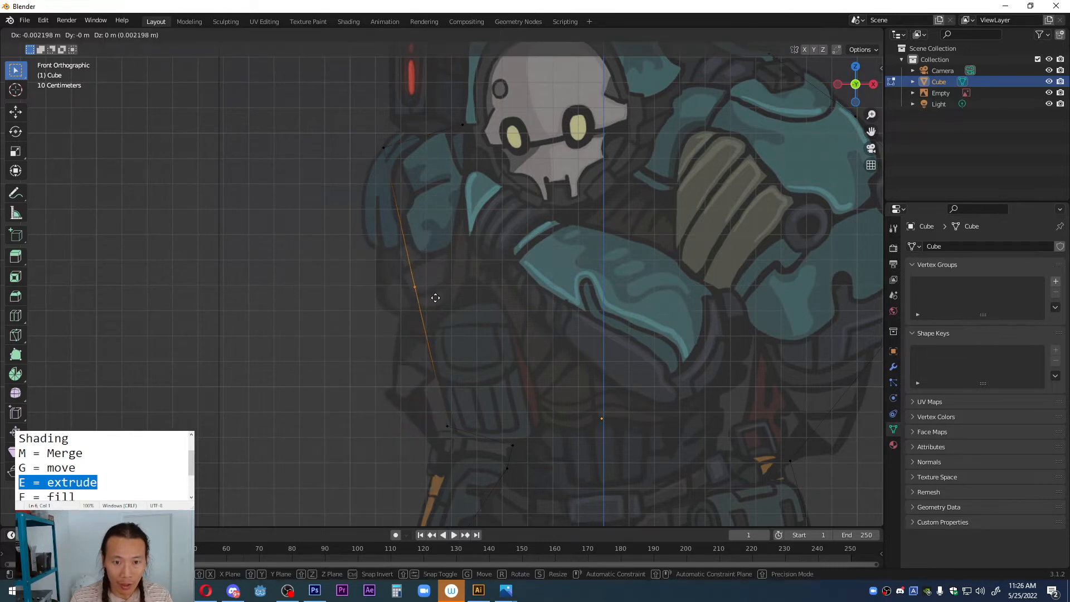
pyautogui.click(404, 310)
# Step: Add one cut to the edge on top of the hood and fit the new vertex to the hood's curve
pyautogui.keyDown('shift'); pyautogui.moveTo(453, 226); pyautogui.dragTo(456, 344, button='middle'); pyautogui.keyUp('shift')
pyautogui.moveTo(534, 78); pyautogui.dragTo(615, 115)
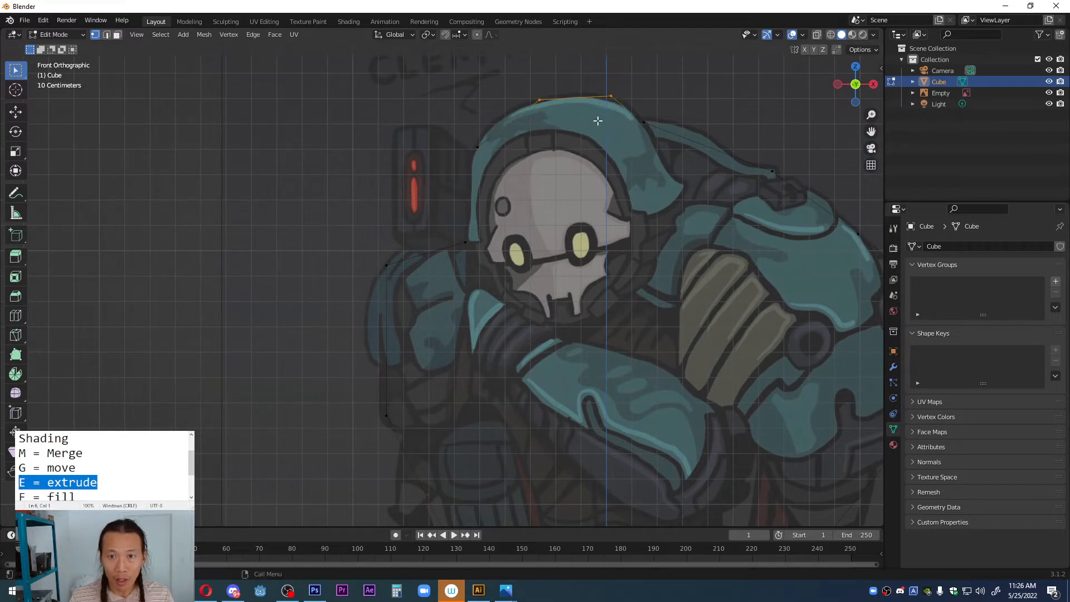
pyautogui.click(578, 94)
pyautogui.press('g')
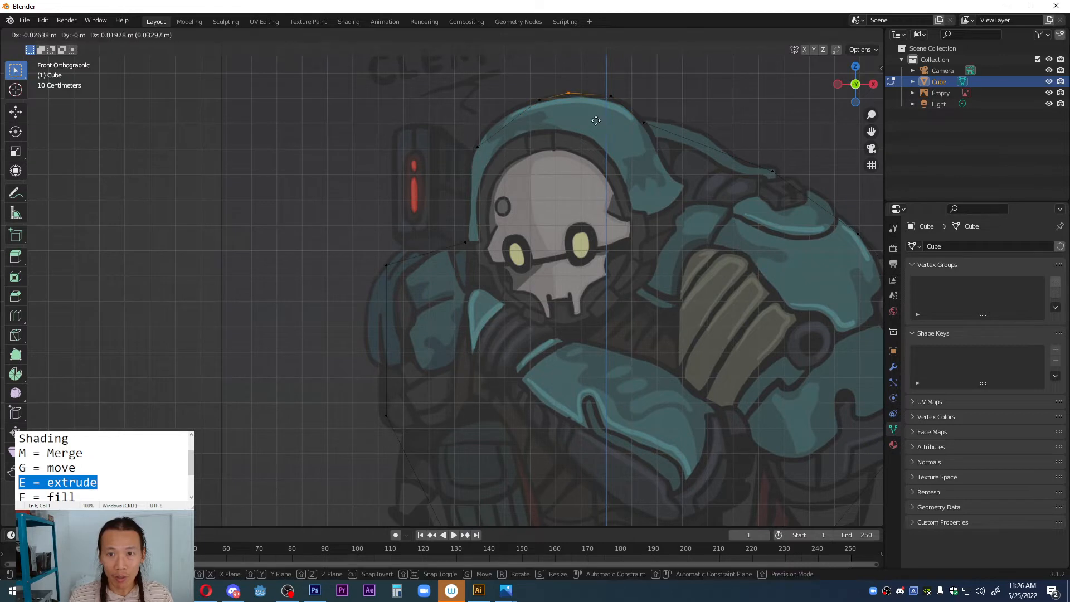
pyautogui.click(597, 122)
# Step: Divide the edge along the strap behind the hood with a loop cut of three cuts
pyautogui.moveTo(652, 108); pyautogui.dragTo(789, 189)
pyautogui.moveTo(645, 115); pyautogui.dragTo(782, 192)
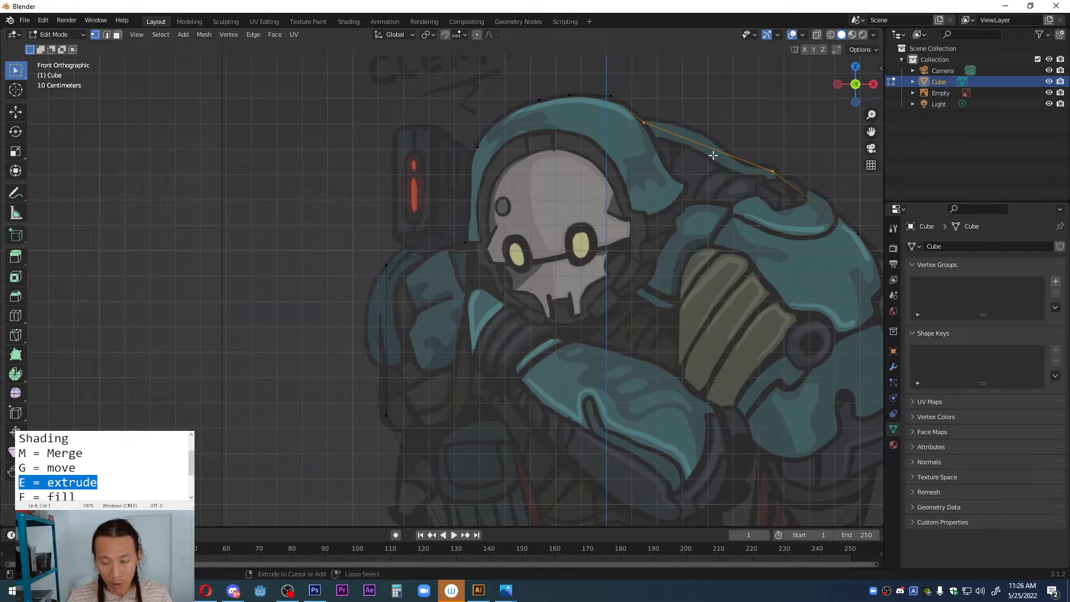
pyautogui.hotkey('ctrl', 'r')
pyautogui.scroll(4, 715, 149)
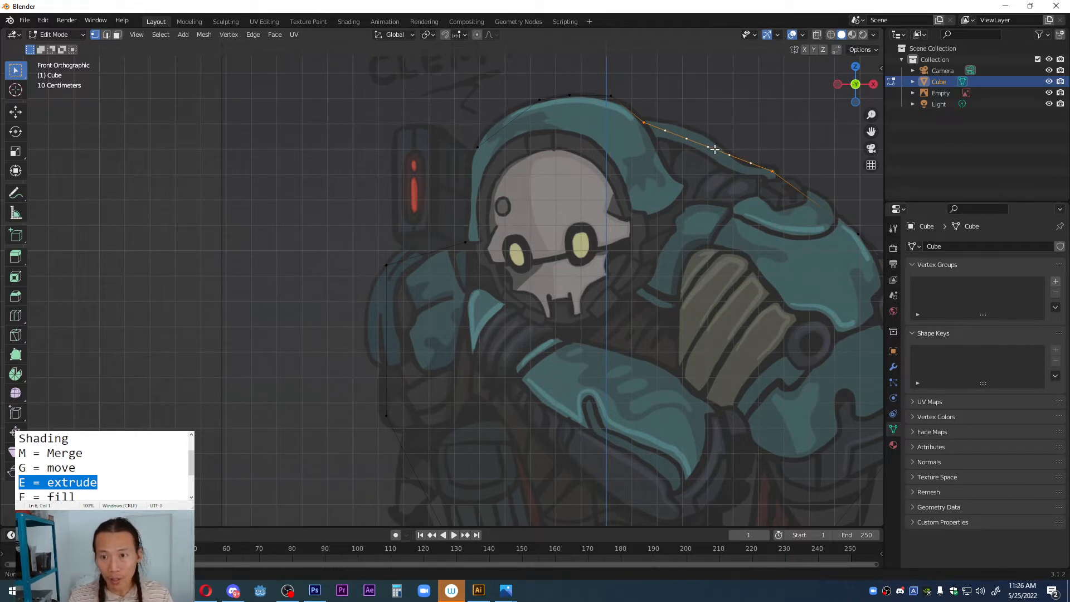
pyautogui.click(715, 149)
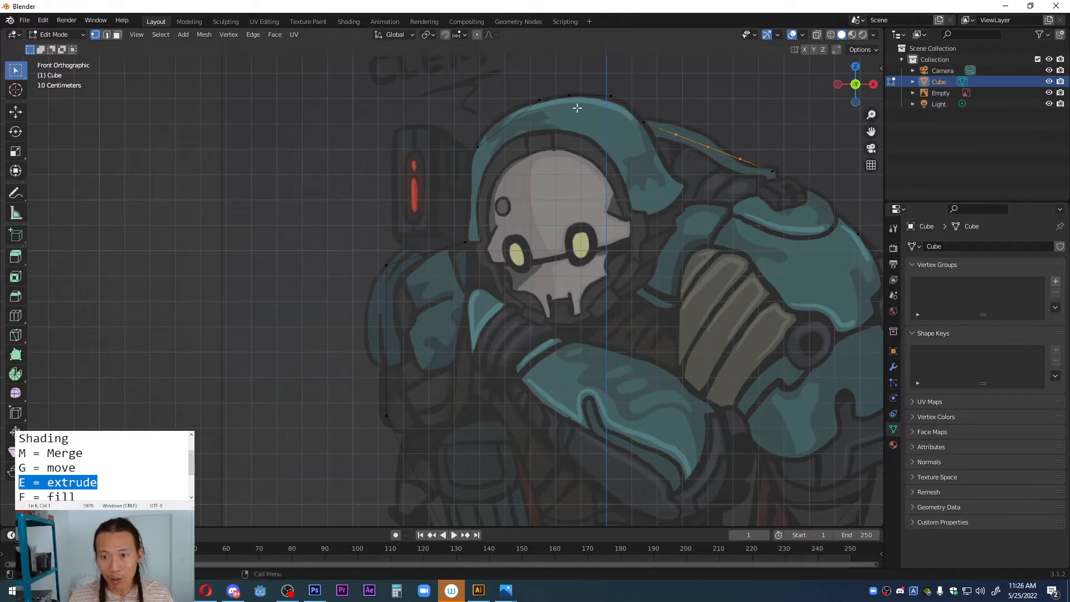
# Step: Move the two new strap vertices nearest the hood up onto the strap's upper outline
pyautogui.click(674, 124)
pyautogui.keyDown('shift'); pyautogui.moveTo(703, 131); pyautogui.dragTo(511, 237, button='middle'); pyautogui.keyUp('shift')
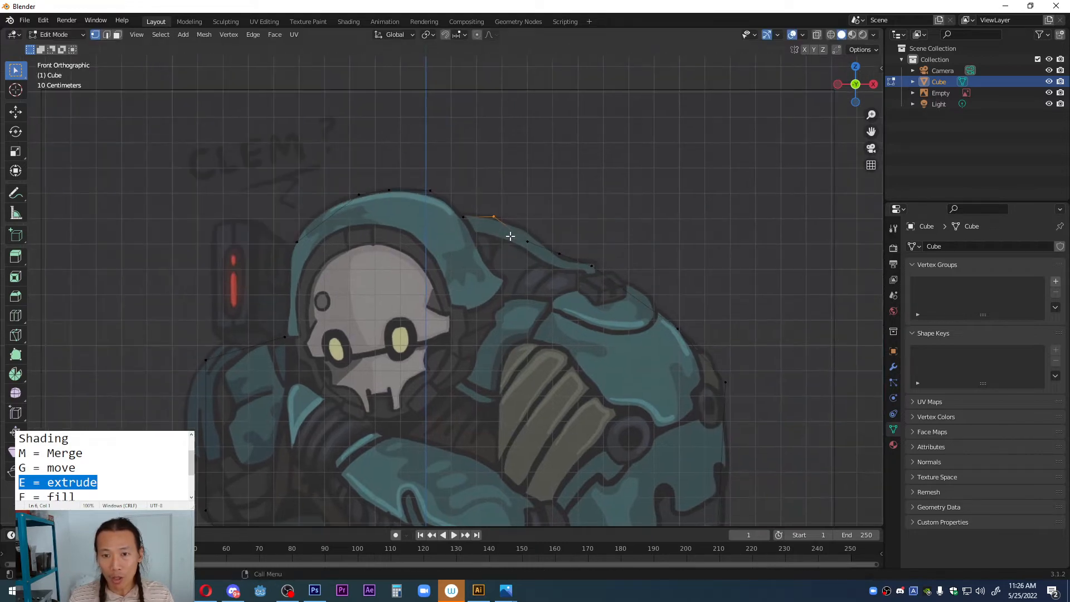
pyautogui.scroll(3, 510, 237)
pyautogui.click(591, 210)
pyautogui.press('g')
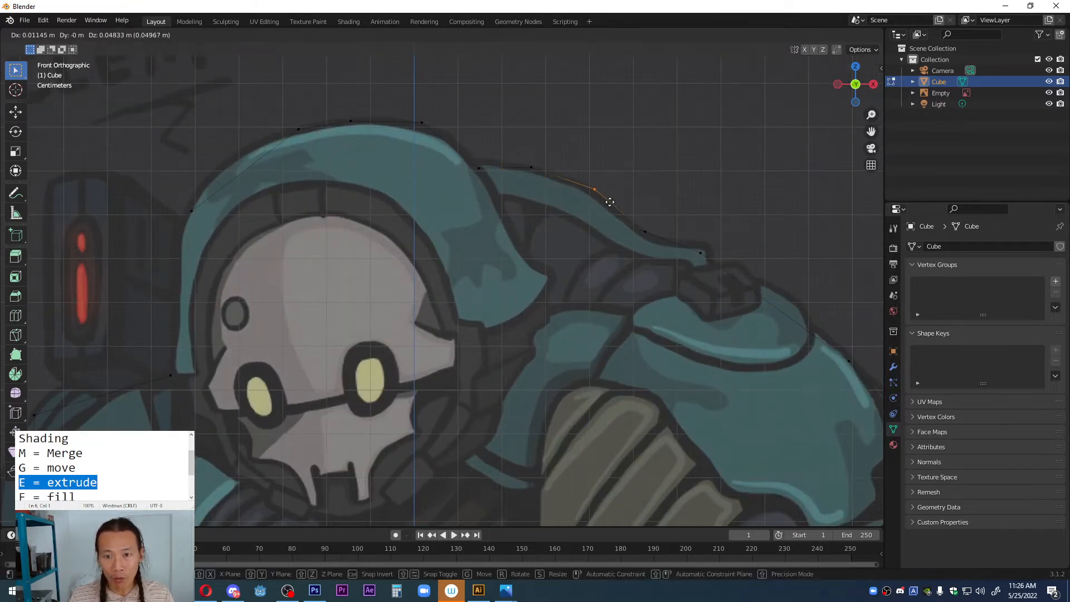
pyautogui.click(610, 201)
pyautogui.scroll(-3, 377, 333)
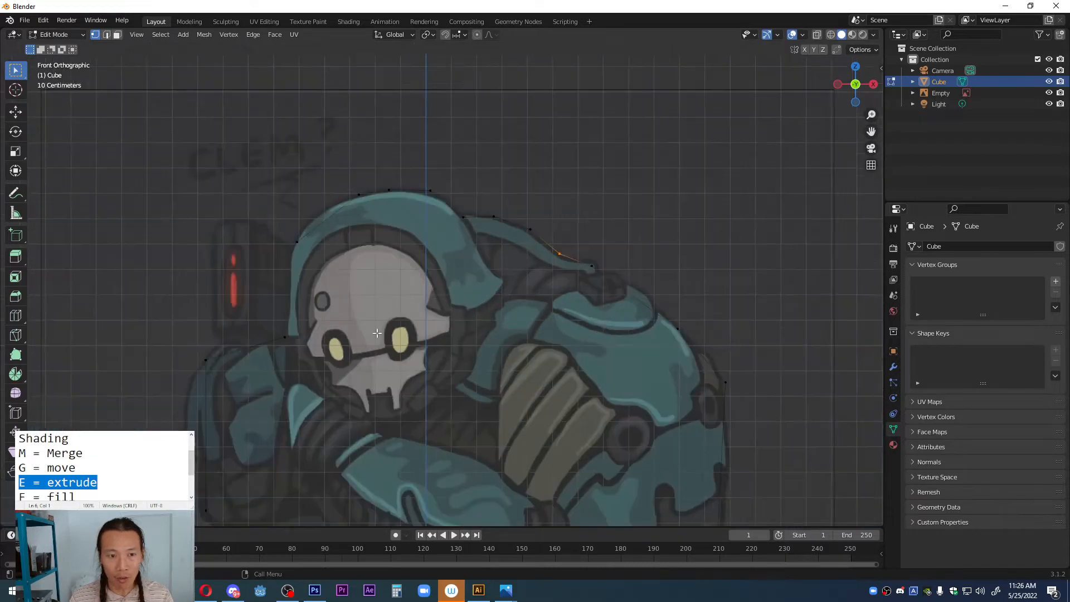
# Step: Highlight "F = fill" in the notes and close the outline with an edge between its two open end vertices at the hood
pyautogui.keyDown('shift'); pyautogui.moveTo(377, 333); pyautogui.dragTo(349, 256, button='middle'); pyautogui.keyUp('shift')
pyautogui.scroll(2, 437, 303)
pyautogui.click(379, 285)
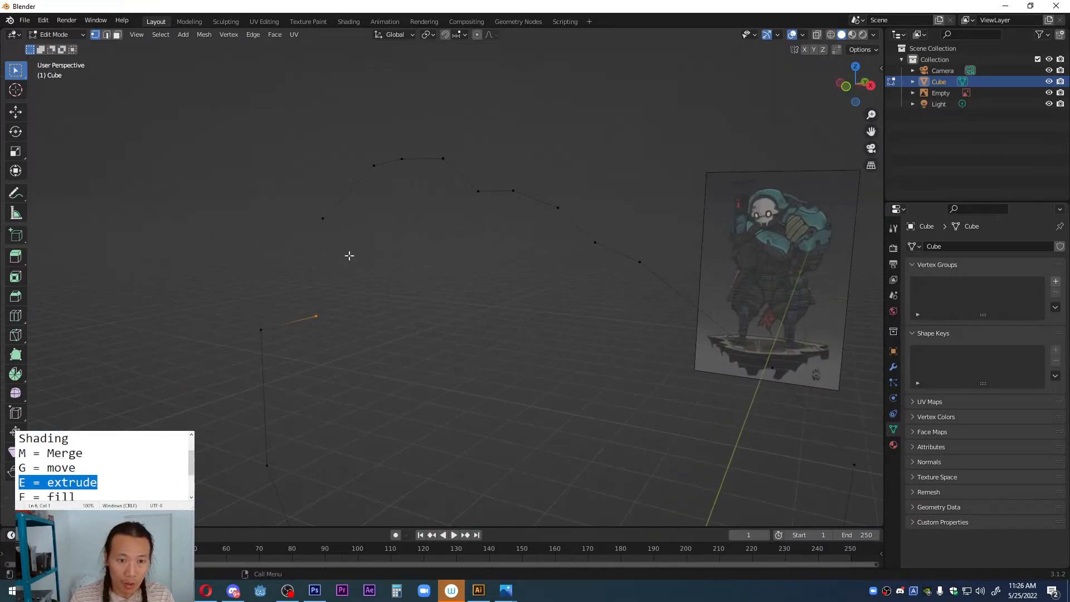
pyautogui.moveTo(329, 213); pyautogui.dragTo(334, 240)
pyautogui.moveTo(285, 198); pyautogui.dragTo(351, 346)
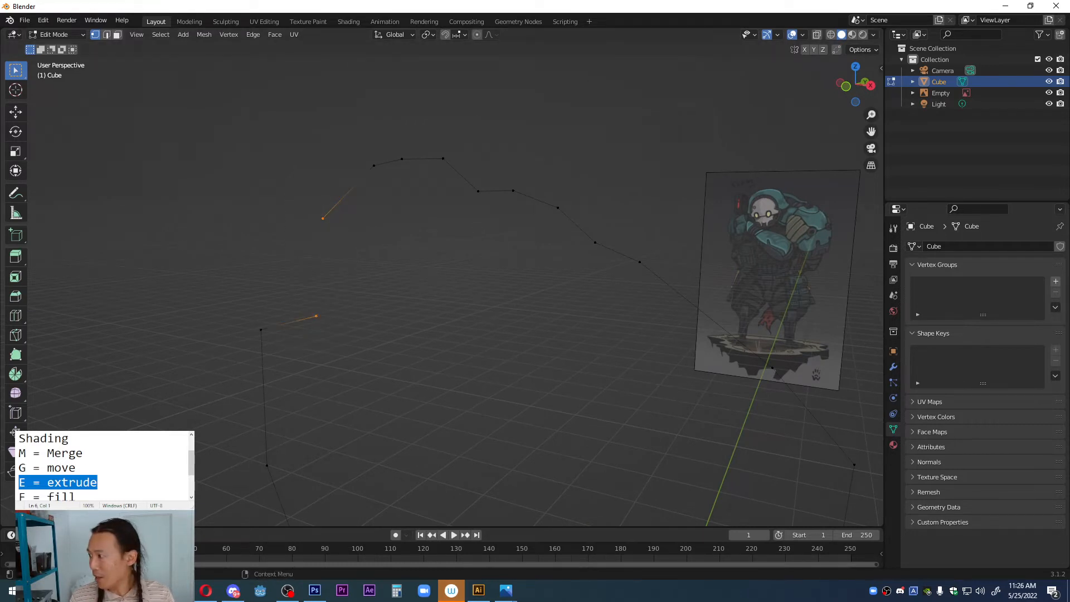
pyautogui.scroll(-1, 103, 466)
pyautogui.moveTo(79, 454); pyautogui.dragTo(16, 456)
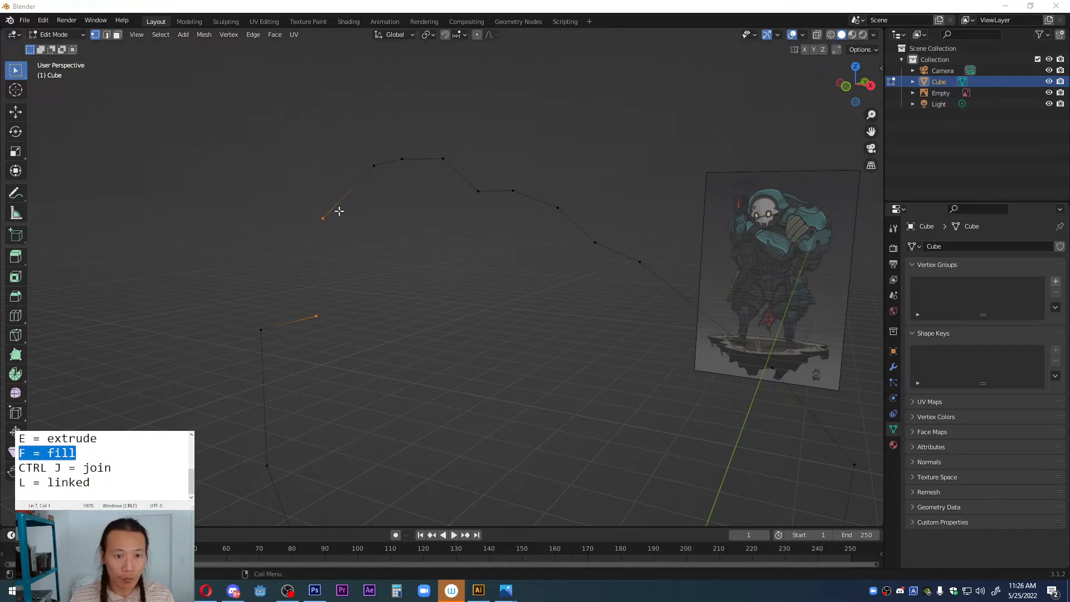
pyautogui.moveTo(340, 211); pyautogui.dragTo(363, 236, button='middle')
pyautogui.press('f')
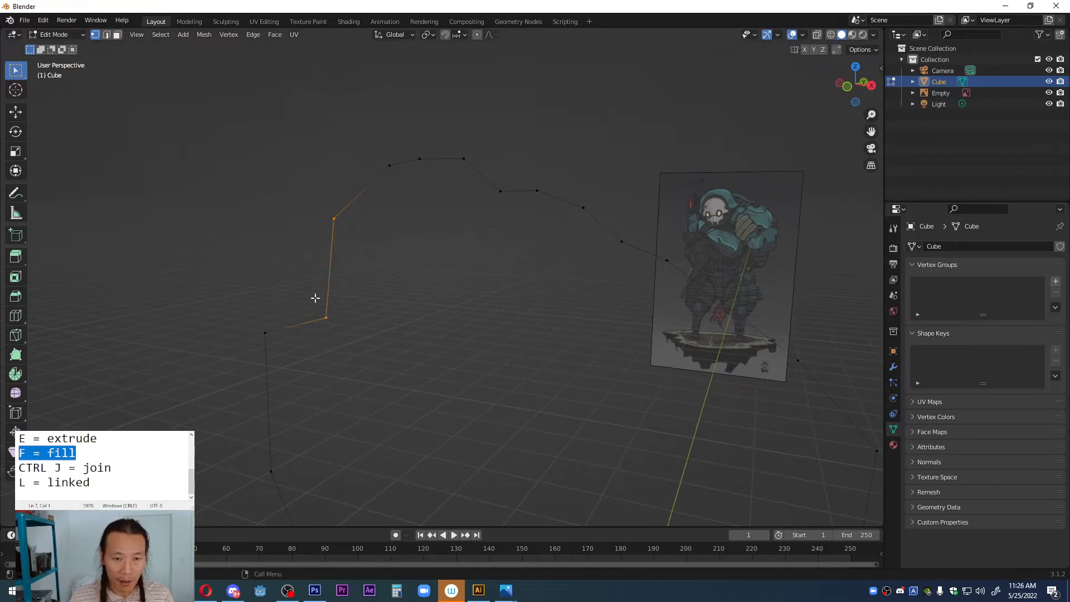
# Step: Select the entire closed outline and fill it with a single face
pyautogui.moveTo(355, 306); pyautogui.dragTo(384, 253, button='middle')
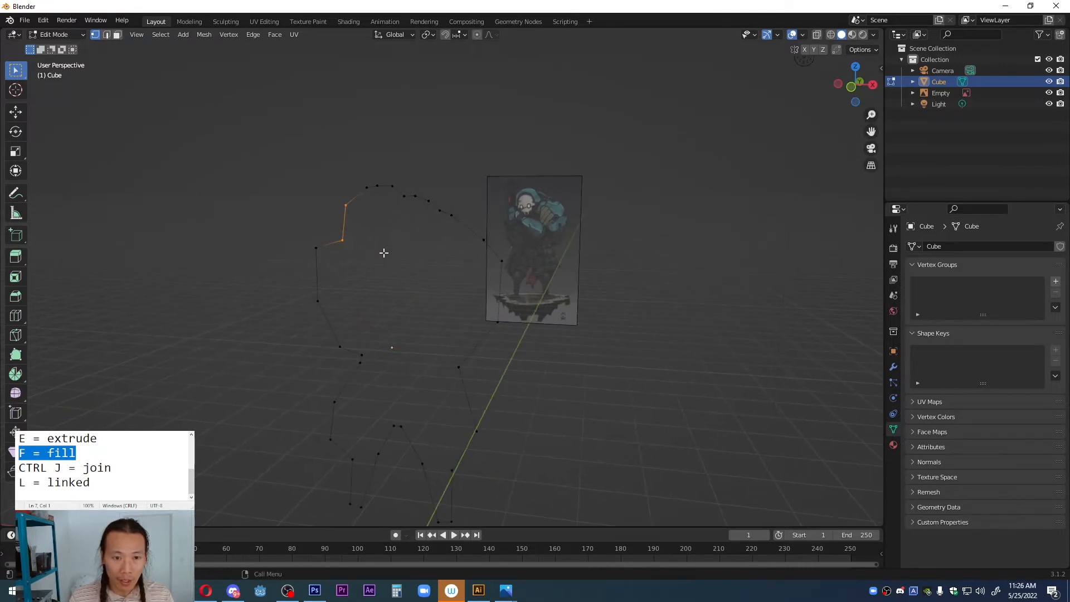
pyautogui.press('a')
pyautogui.moveTo(358, 286); pyautogui.dragTo(399, 232, button='middle')
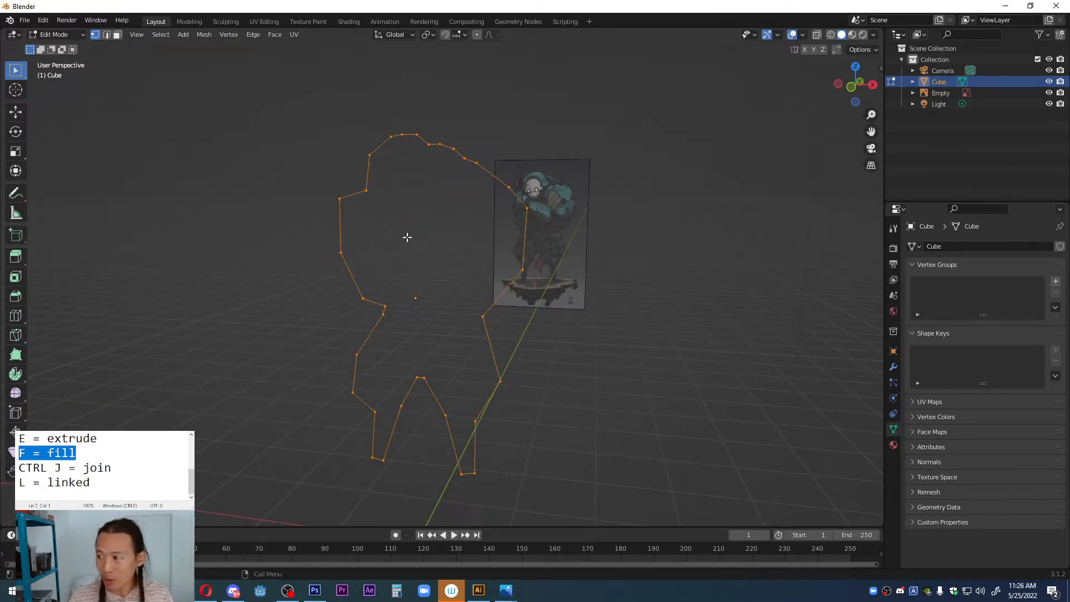
pyautogui.press('f')
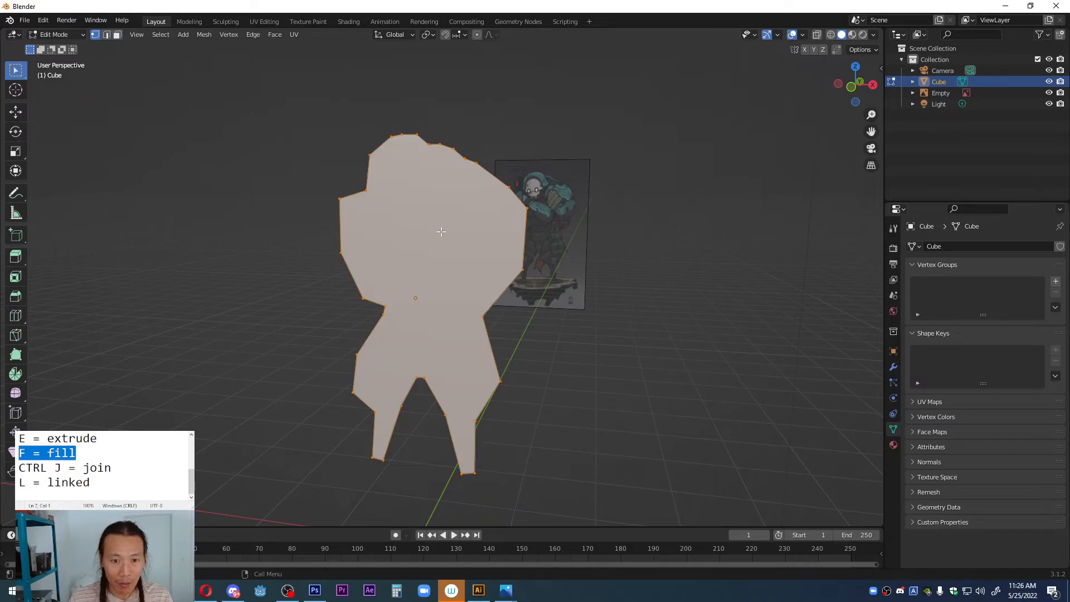
# Step: Switch the filled silhouette to face selection mode while viewing it in perspective
pyautogui.moveTo(441, 231); pyautogui.dragTo(383, 246, button='middle')
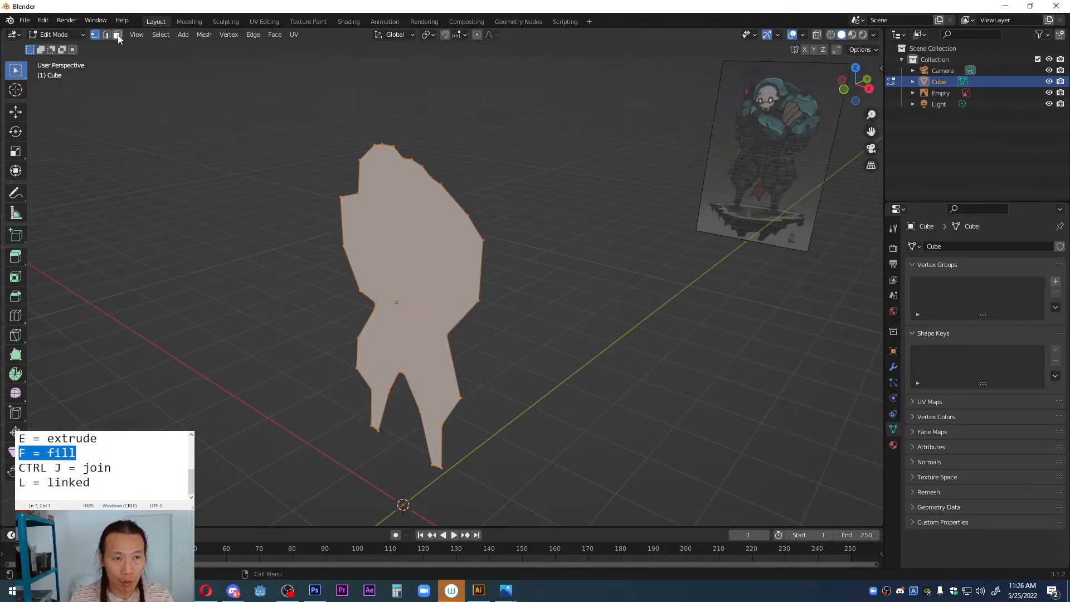
pyautogui.moveTo(299, 208); pyautogui.dragTo(404, 254, button='middle')
pyautogui.press('3')
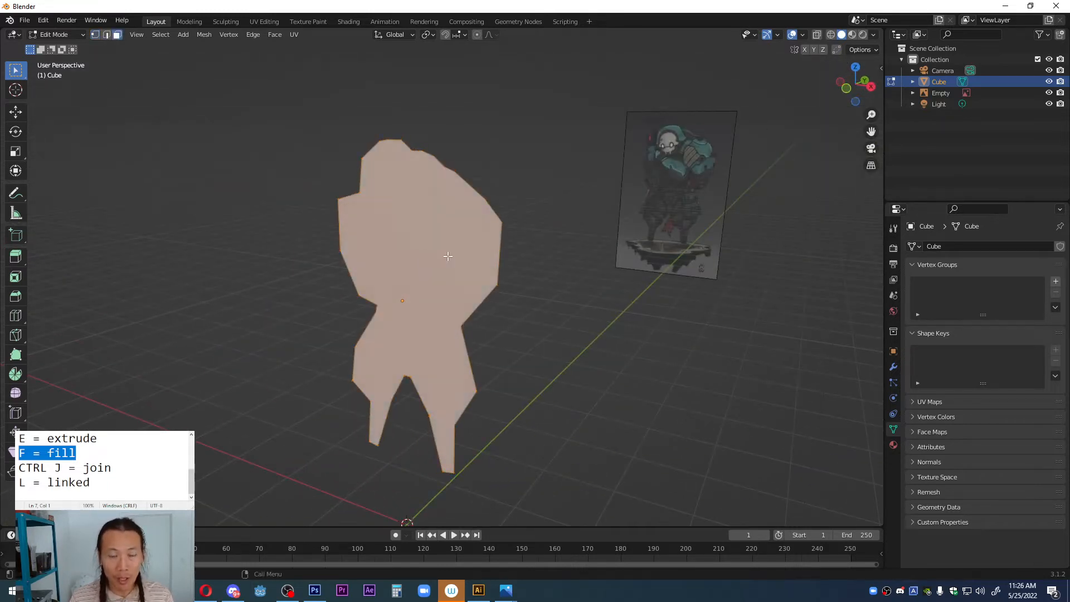
# Step: Extrude the silhouette face about 0.62 m into a solid slab and return to Object Mode
pyautogui.moveTo(386, 225); pyautogui.dragTo(421, 253, button='middle')
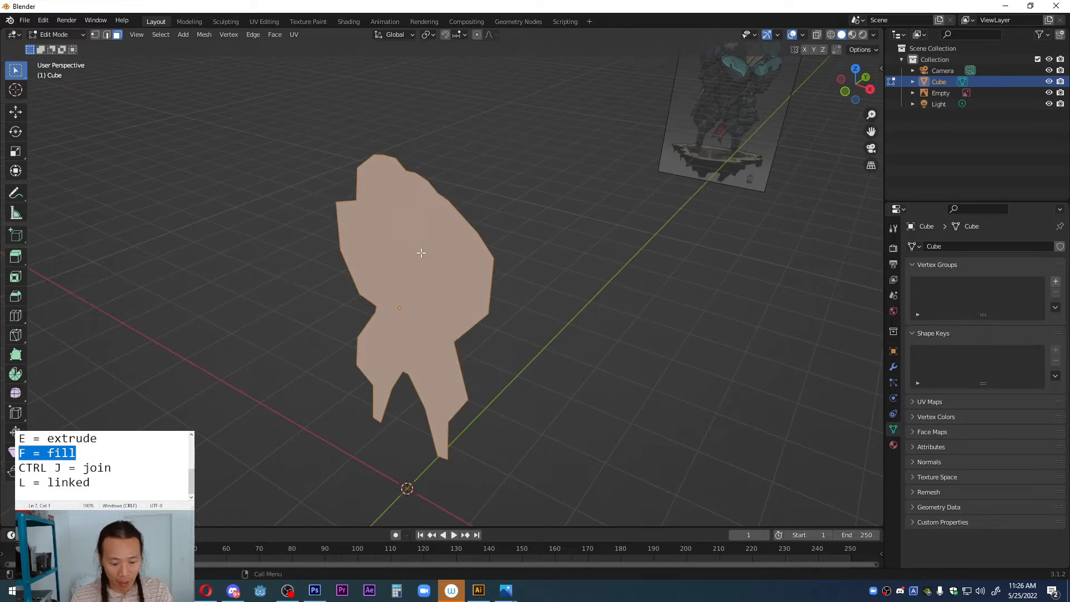
pyautogui.press('e')
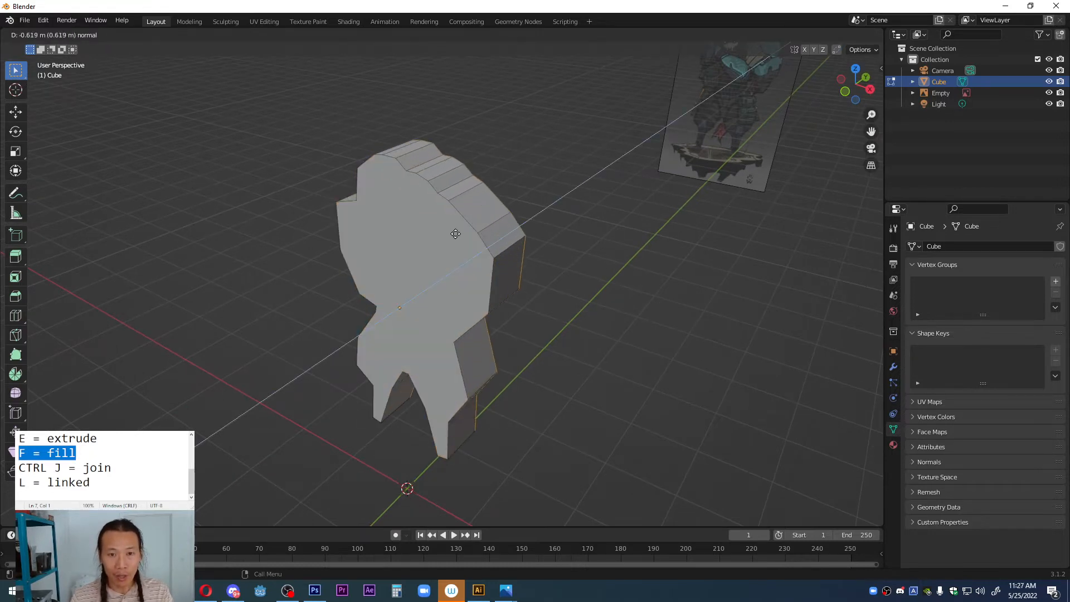
pyautogui.click(455, 233)
pyautogui.moveTo(447, 258); pyautogui.dragTo(436, 237, button='middle')
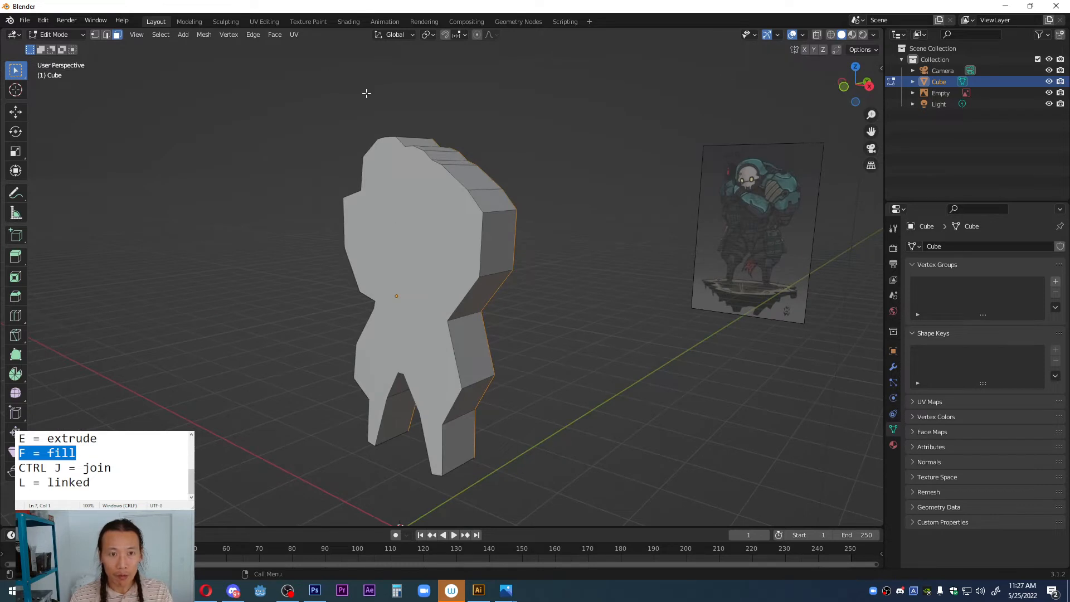
pyautogui.press('Tab')
# Step: Set the silhouette material's base color to bright pink and display the viewport in Material Preview shading
pyautogui.moveTo(385, 222); pyautogui.dragTo(736, 371, button='middle')
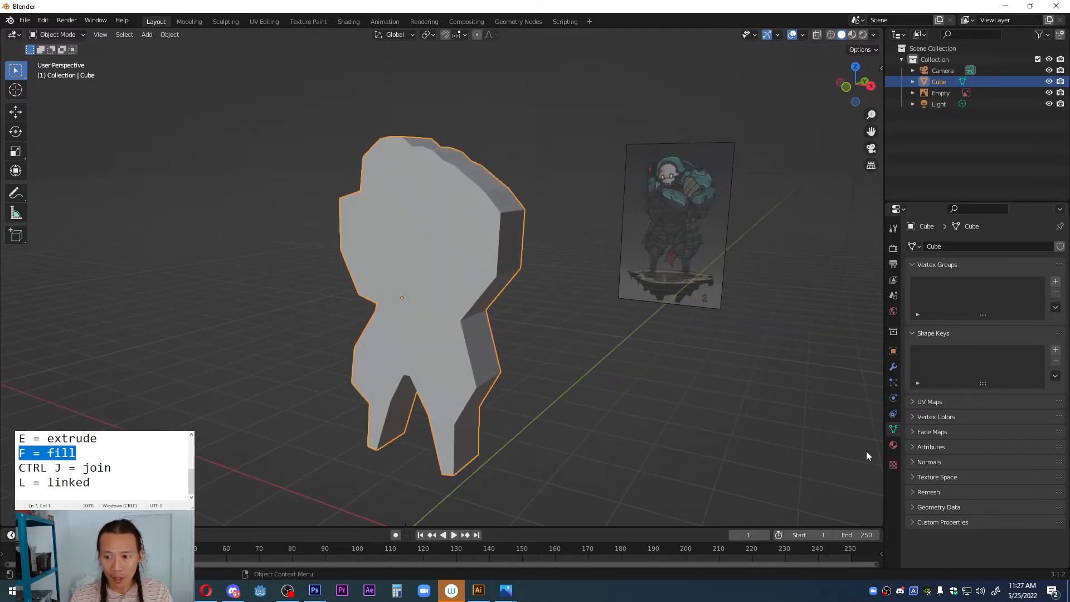
pyautogui.click(893, 446)
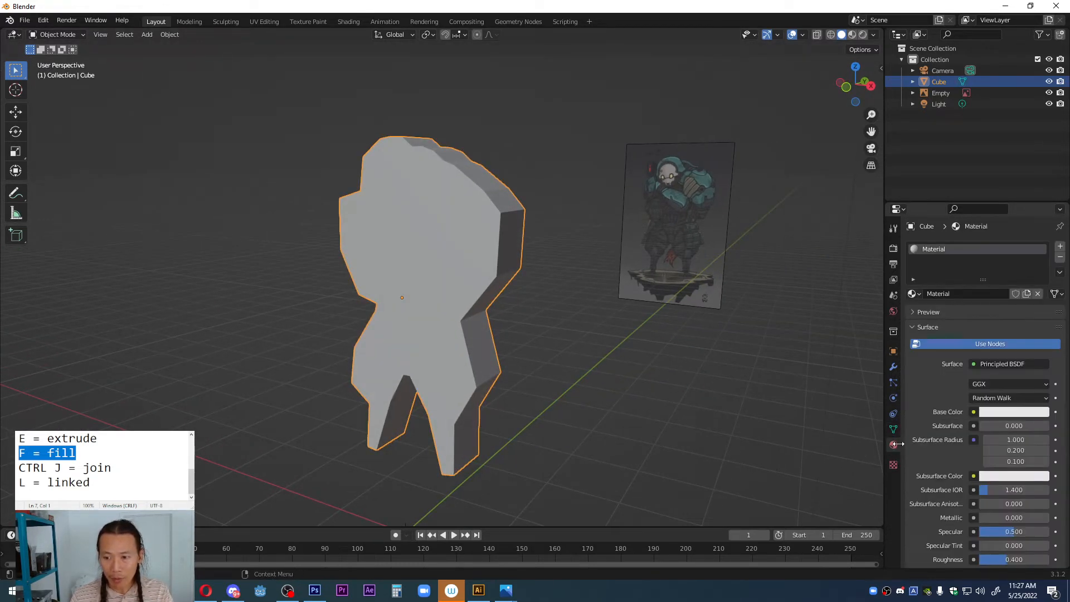
pyautogui.click(1013, 411)
pyautogui.click(1004, 330)
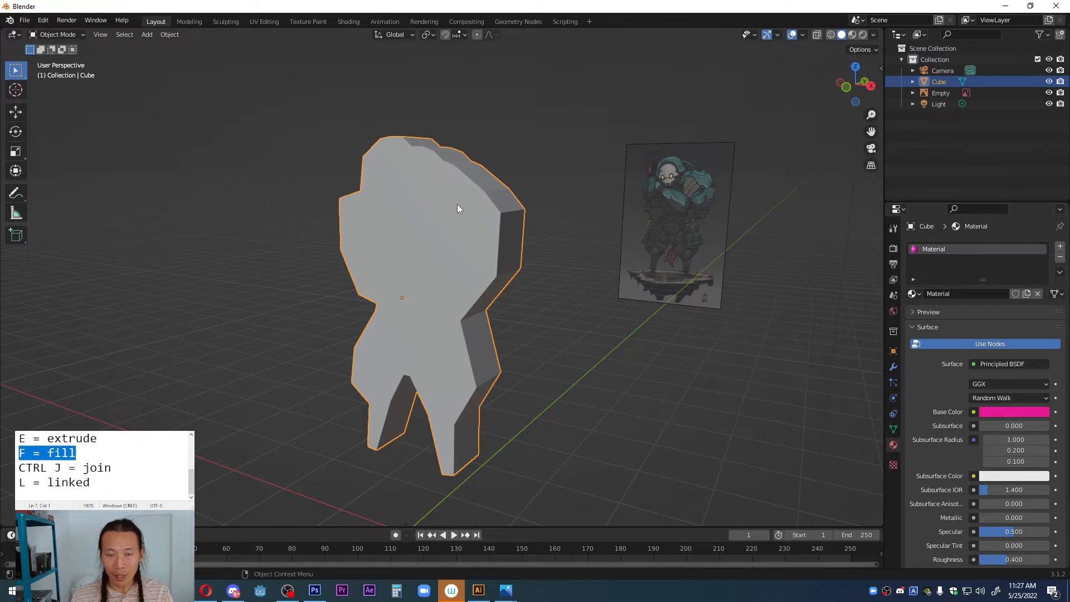
pyautogui.moveTo(457, 209)
pyautogui.mouseDown(button='middle')
pyautogui.moveTo(519, 201)
pyautogui.moveTo(375, 198)
pyautogui.moveTo(433, 204)
pyautogui.mouseUp(button='middle')
pyautogui.press('z')
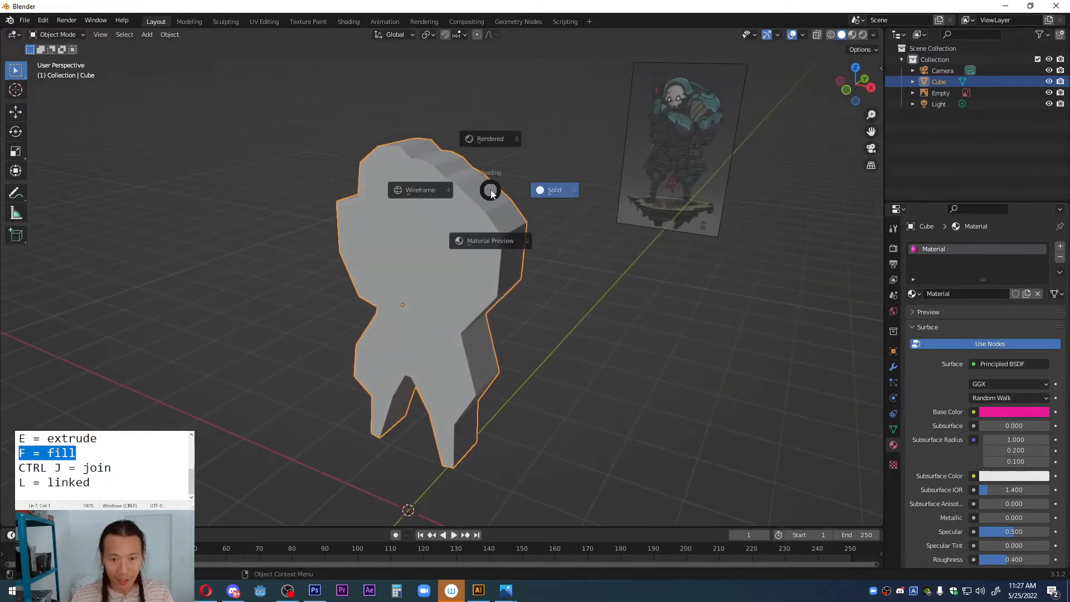
pyautogui.click(475, 255)
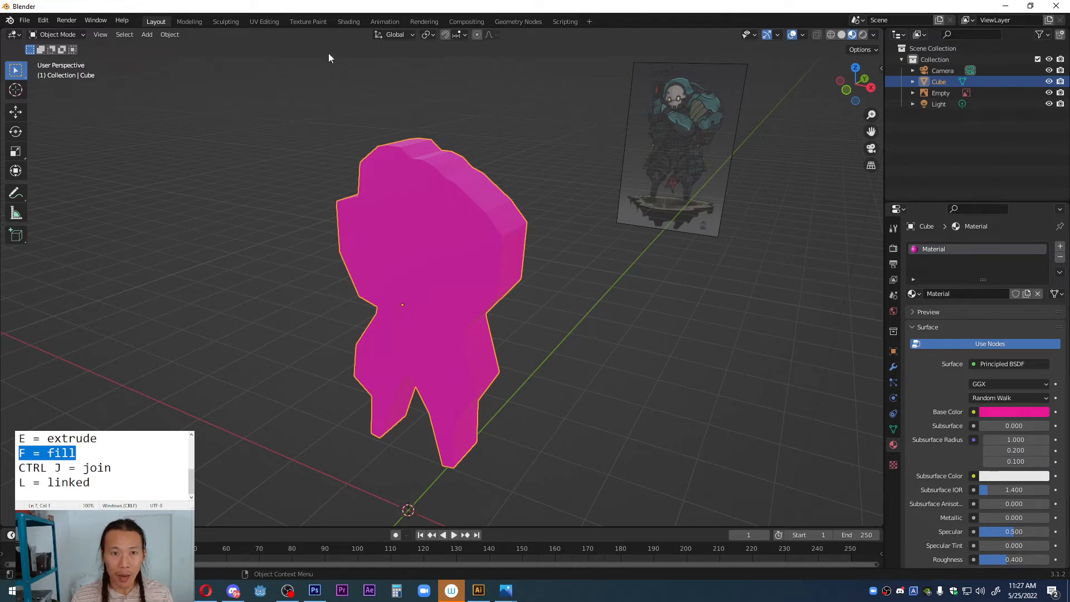
# Step: Open the Shading workspace and highlight "Shading" in the notes
pyautogui.click(349, 22)
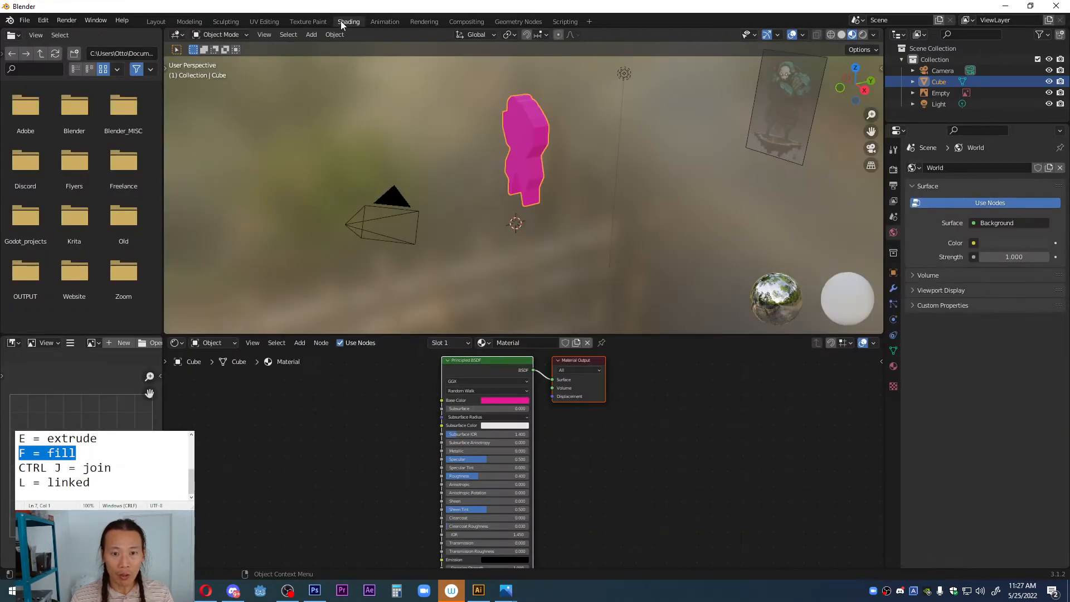
pyautogui.scroll(1, 480, 443)
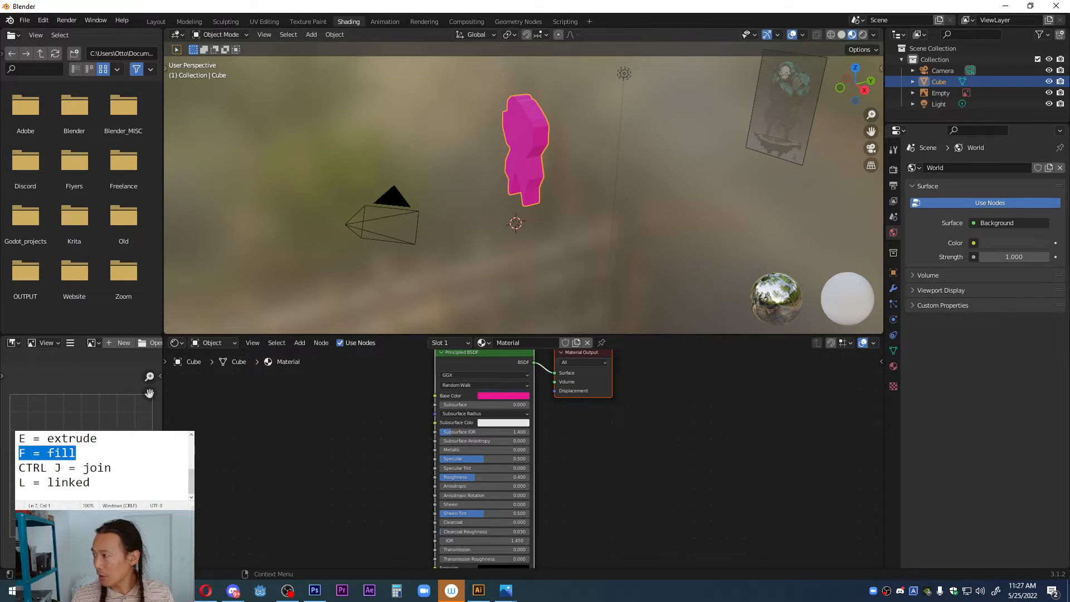
pyautogui.moveTo(69, 468); pyautogui.dragTo(17, 468)
pyautogui.scroll(-2, 71, 476)
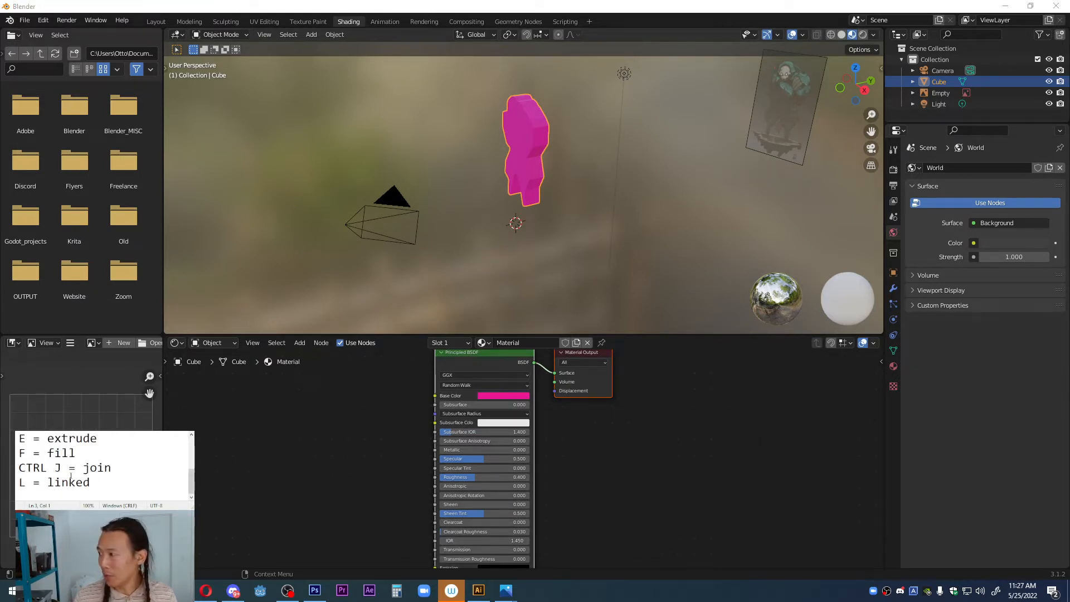
pyautogui.scroll(1, 71, 475)
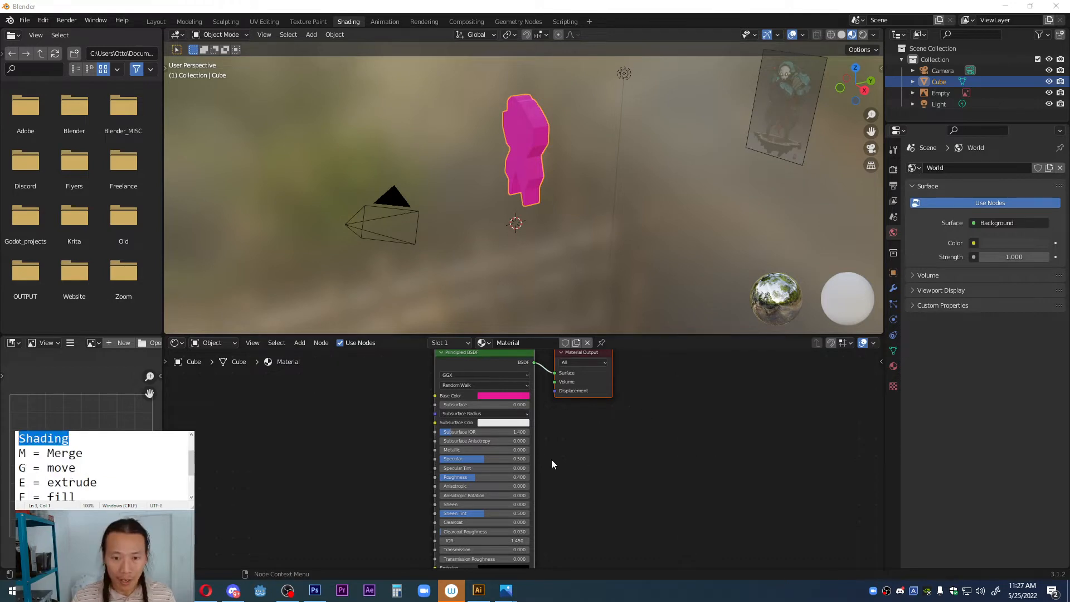
# Step: Add an Image Texture node and connect its Color output to the Principled BSDF's Base Color
pyautogui.moveTo(348, 421); pyautogui.dragTo(395, 456, button='middle')
pyautogui.scroll(1, 377, 449)
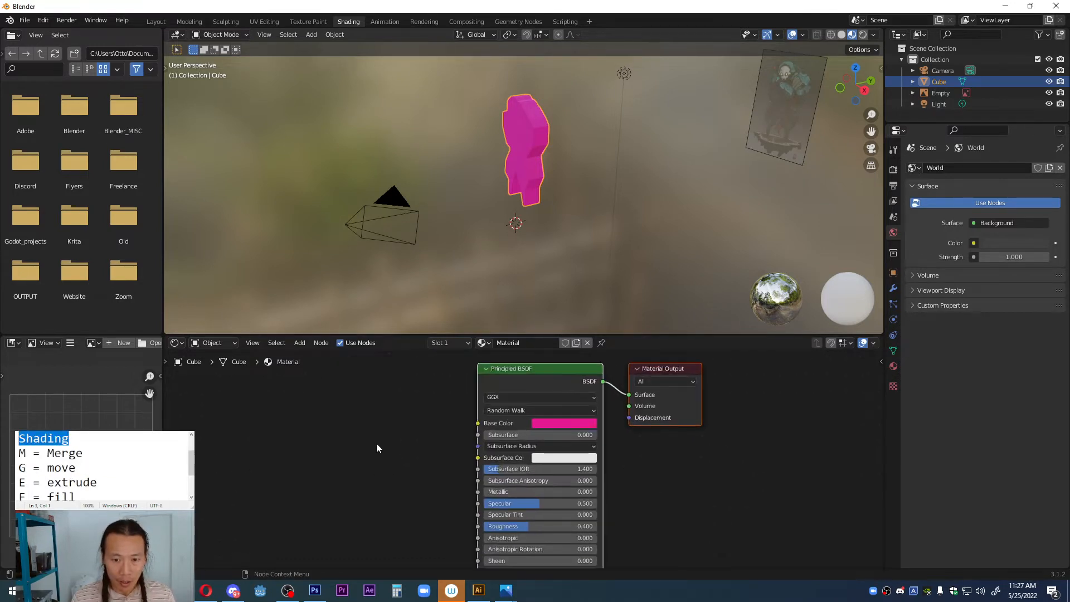
pyautogui.hotkey('shift', 'a')
pyautogui.moveTo(304, 489)
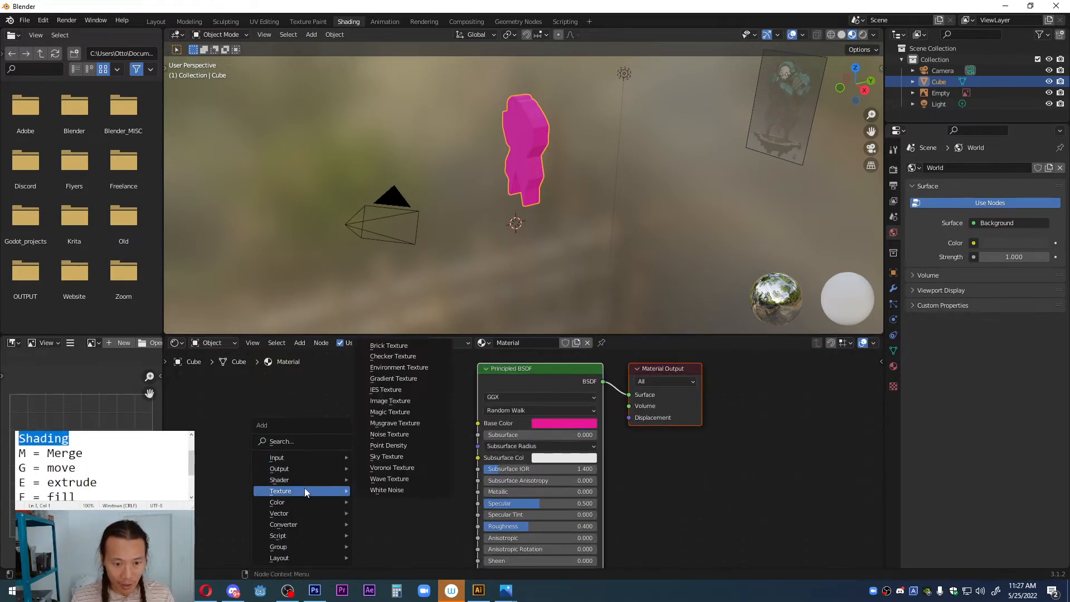
pyautogui.click(390, 401)
pyautogui.click(346, 397)
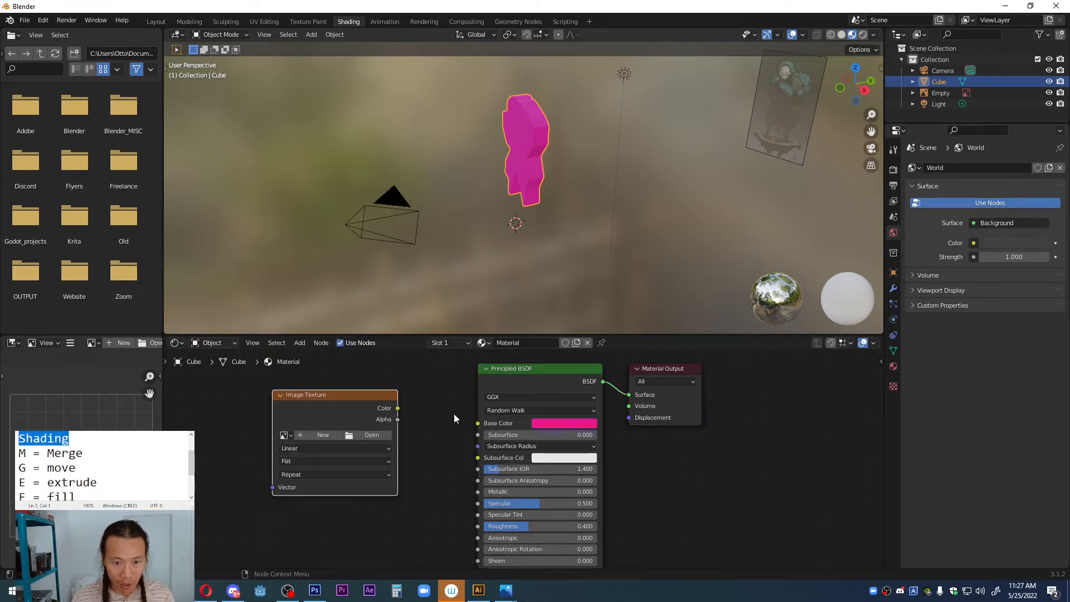
pyautogui.scroll(2, 409, 416)
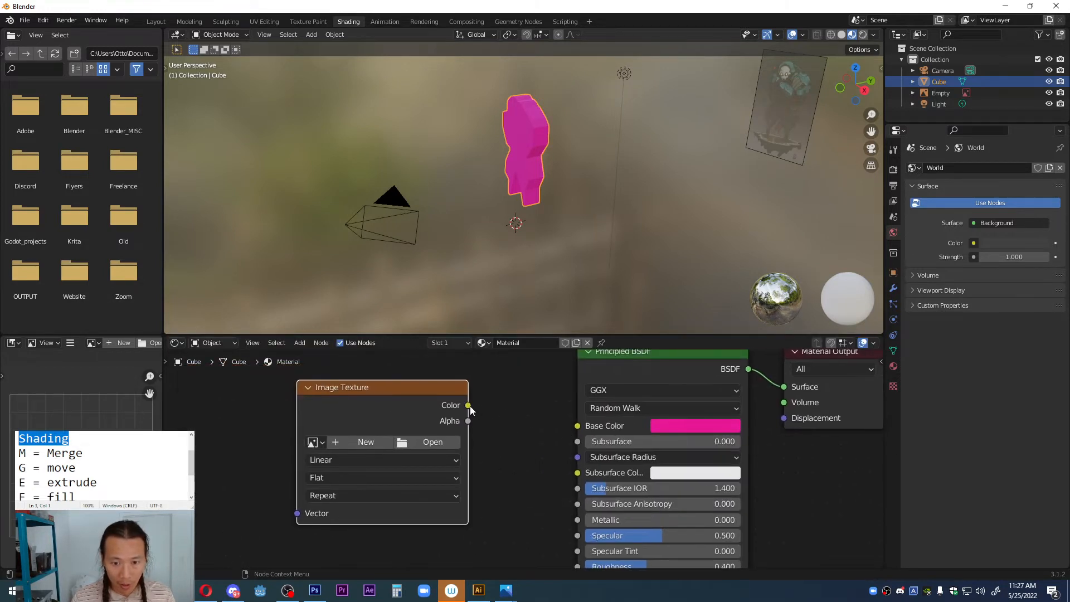
pyautogui.moveTo(469, 405); pyautogui.dragTo(578, 426)
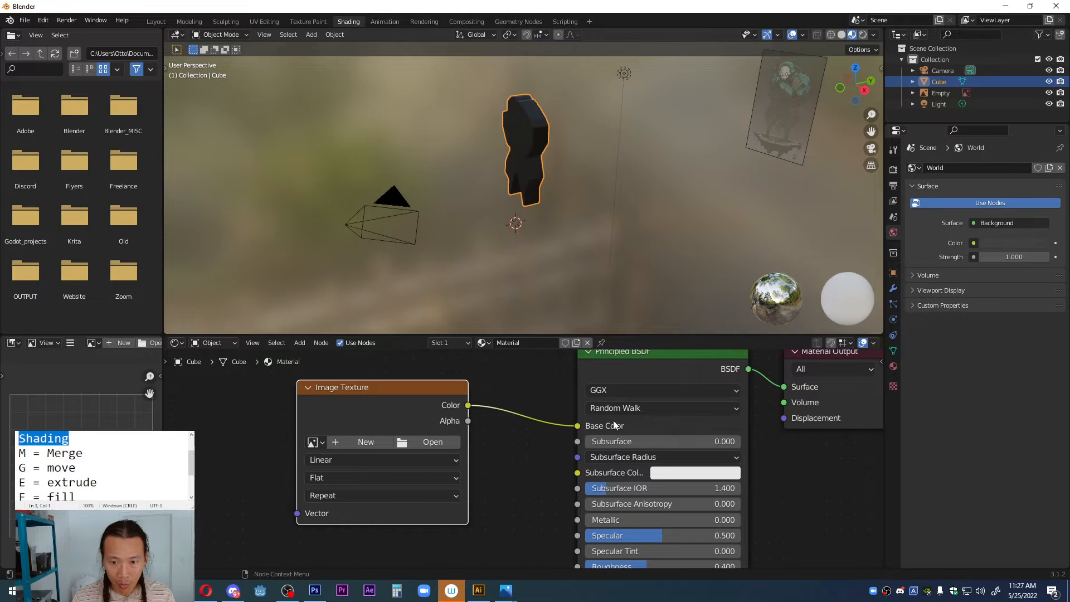
# Step: Load clem_grakata.jpg from the Interns folder into the Image Texture node and check the silhouette up close
pyautogui.click(417, 443)
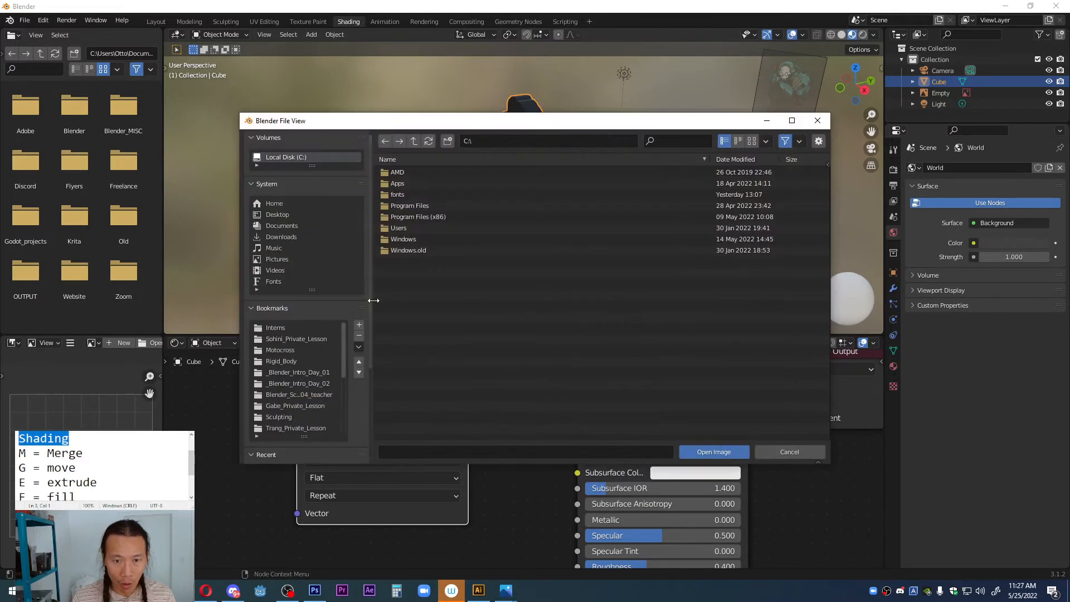
pyautogui.click(280, 329)
pyautogui.click(404, 206)
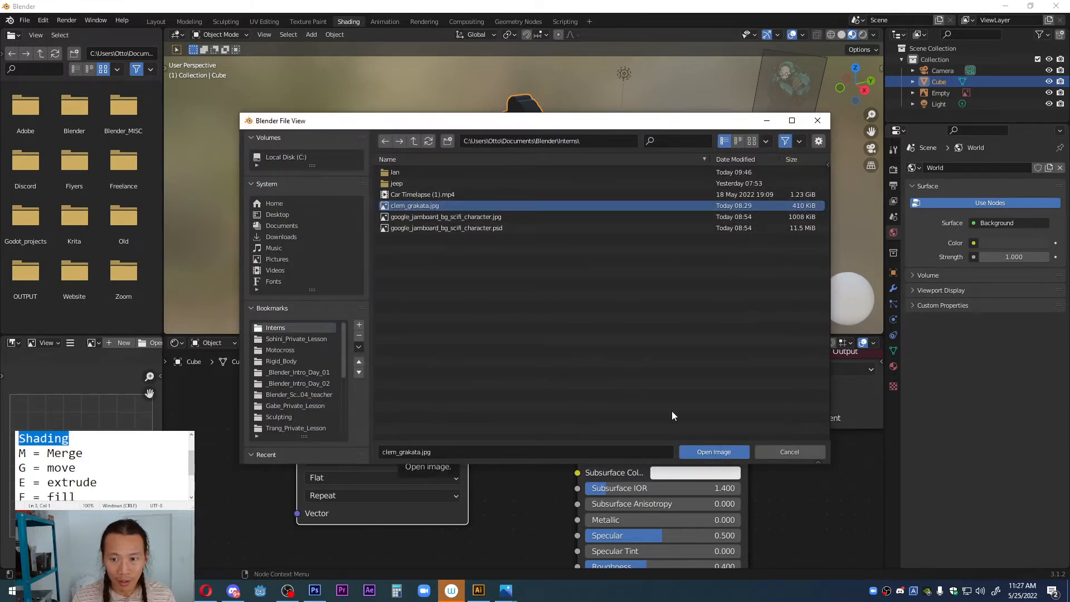
pyautogui.click(716, 453)
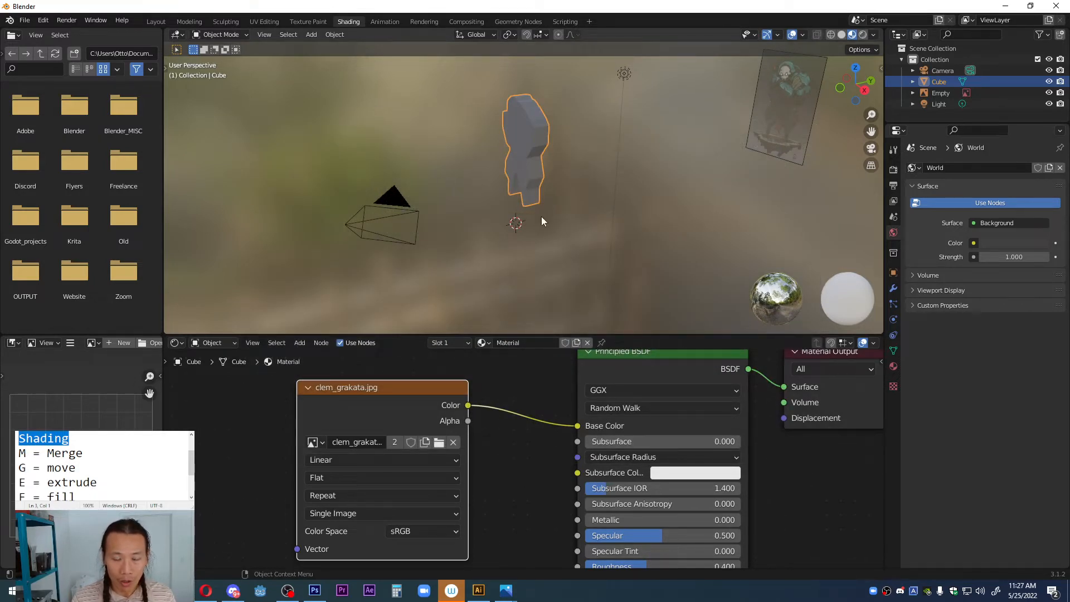
pyautogui.moveTo(525, 126); pyautogui.dragTo(558, 204, button='middle')
pyautogui.scroll(3, 551, 129)
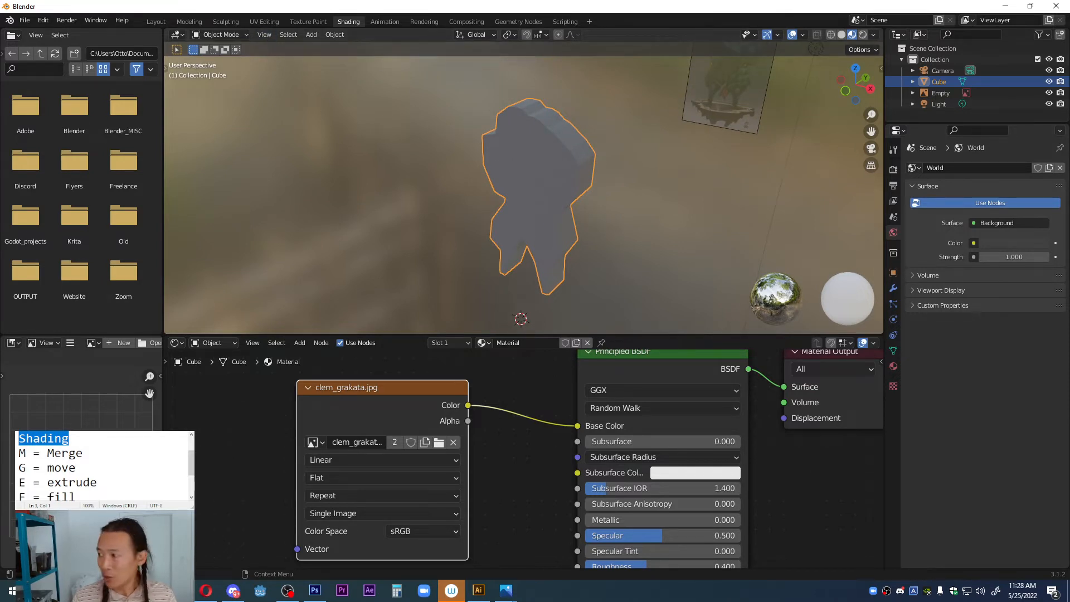
# Step: Highlight "UV Editing" in the notes and open the UV Editing workspace
pyautogui.scroll(1, 103, 465)
pyautogui.moveTo(90, 453); pyautogui.dragTo(17, 453)
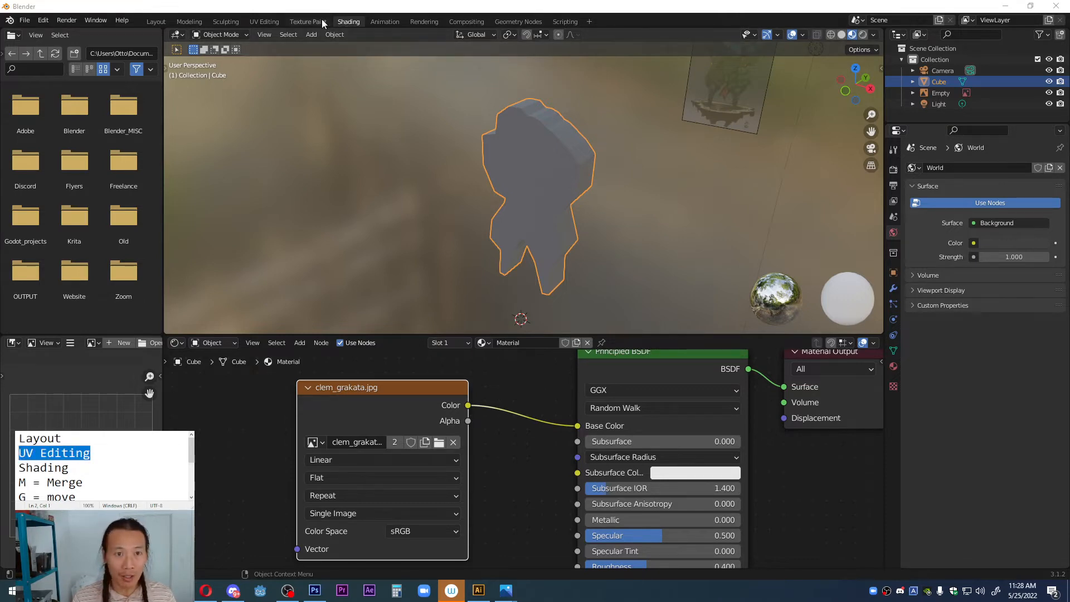
pyautogui.click(254, 23)
# Step: Try projecting the silhouette face's UVs with Project from View from an oblique perspective angle
pyautogui.scroll(-2, 602, 262)
pyautogui.moveTo(602, 262); pyautogui.dragTo(704, 277, button='middle')
pyautogui.scroll(3, 666, 262)
pyautogui.scroll(2, 672, 308)
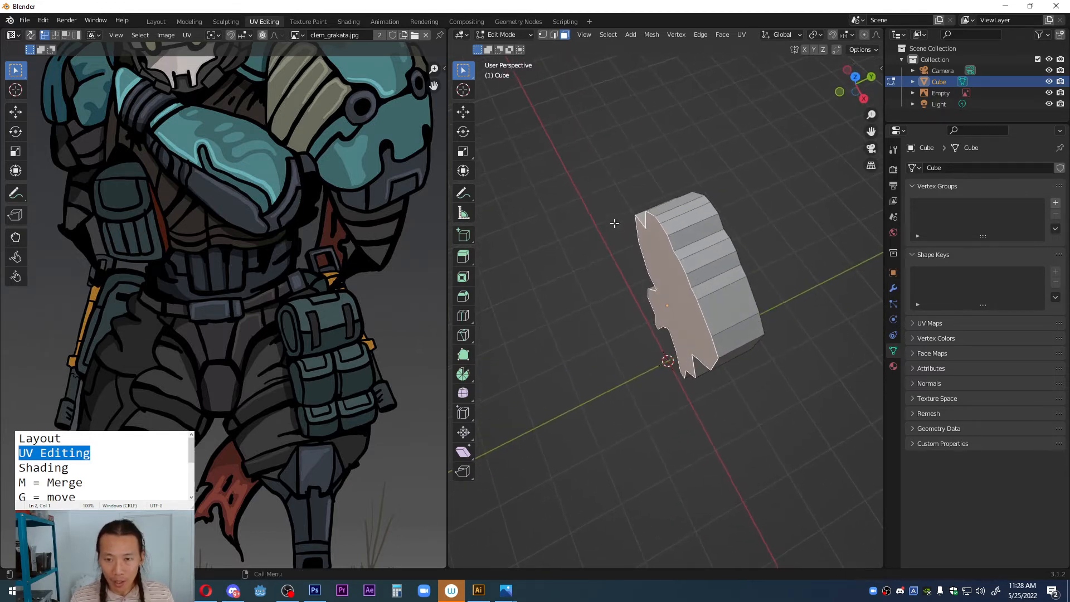
pyautogui.scroll(-2, 301, 285)
pyautogui.scroll(-1, 224, 277)
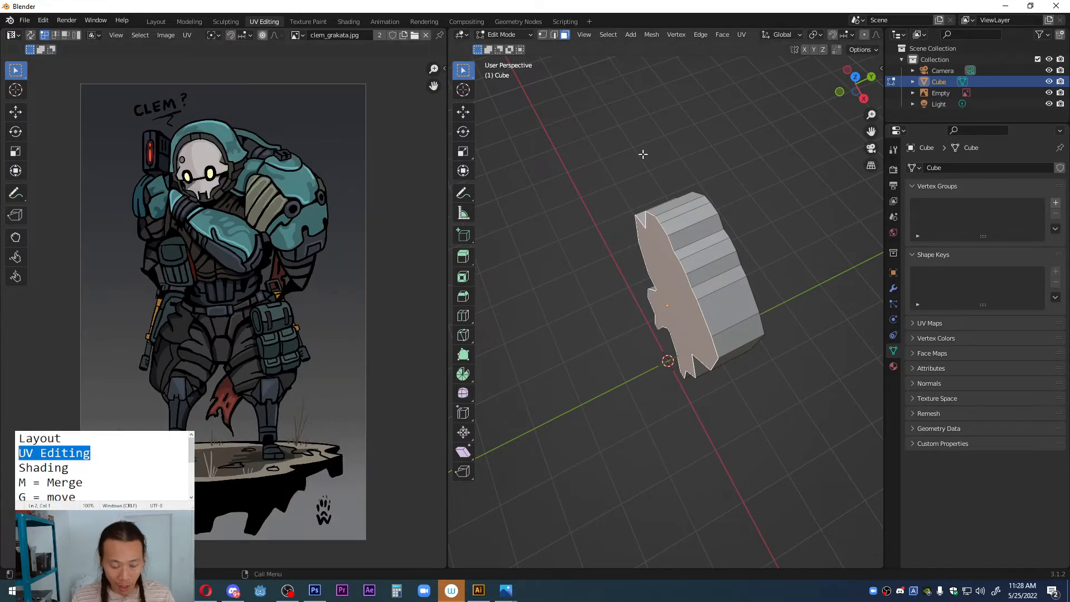
pyautogui.press('u')
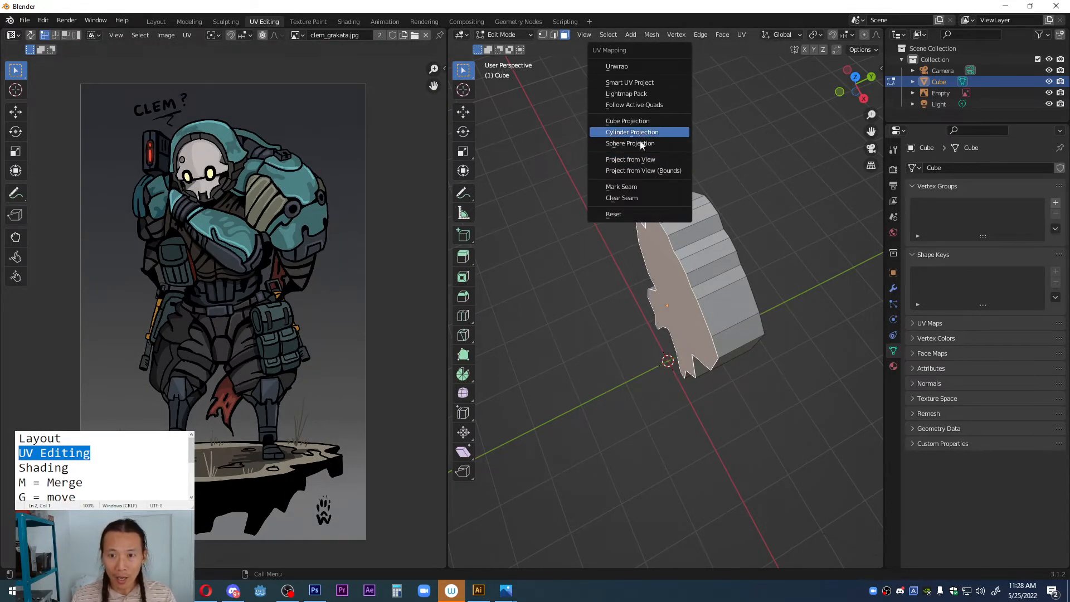
pyautogui.click(641, 159)
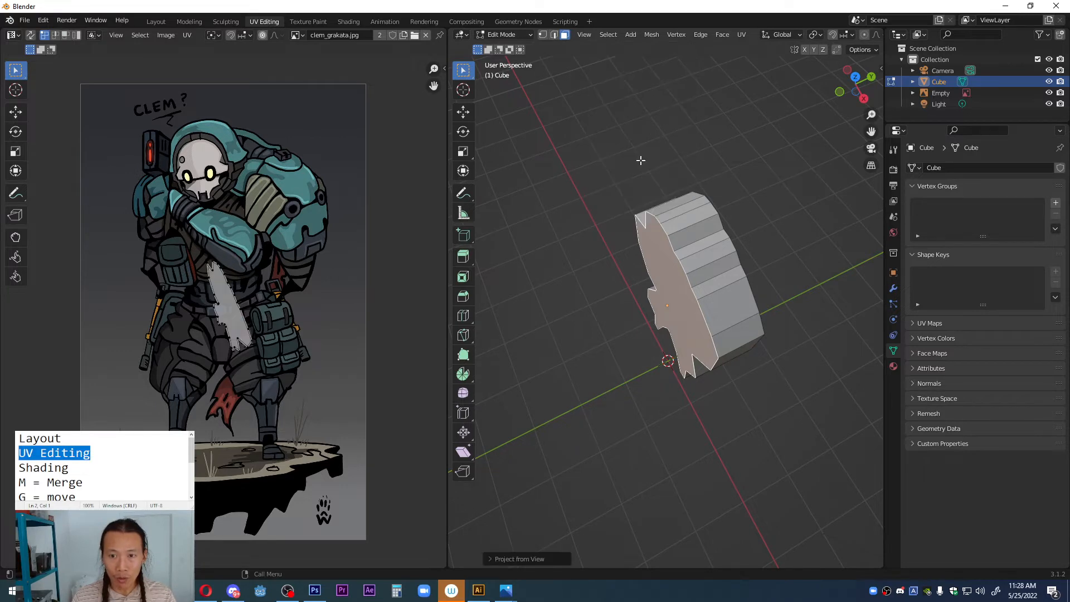
pyautogui.scroll(2, 233, 332)
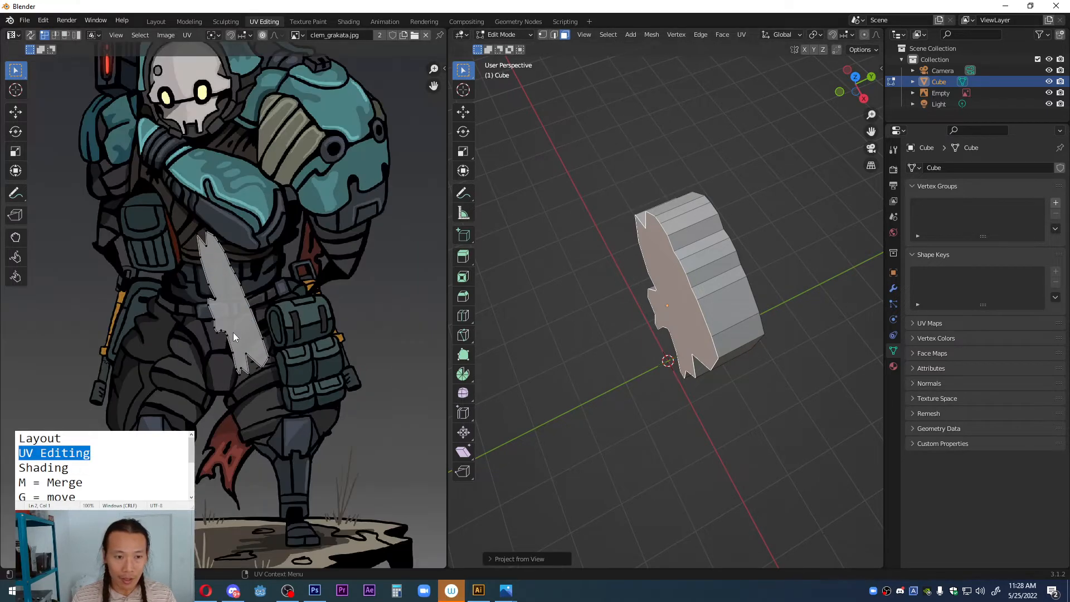
pyautogui.moveTo(361, 320); pyautogui.dragTo(457, 322, button='middle')
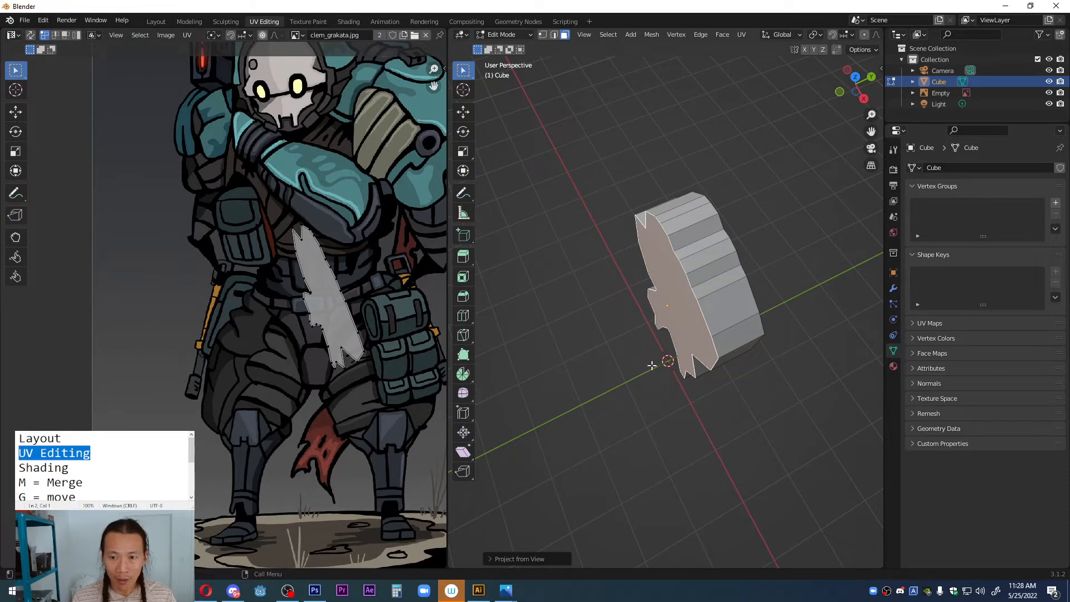
# Step: Show the model in Material Preview, inspect the projected texture in Object Mode, and return to Edit Mode
pyautogui.moveTo(652, 365)
pyautogui.mouseDown(button='middle')
pyautogui.moveTo(714, 283)
pyautogui.moveTo(634, 261)
pyautogui.moveTo(649, 220)
pyautogui.mouseUp(button='middle')
pyautogui.press('z')
pyautogui.click(680, 380)
pyautogui.scroll(3, 693, 293)
pyautogui.press('Tab')
pyautogui.scroll(-3, 649, 220)
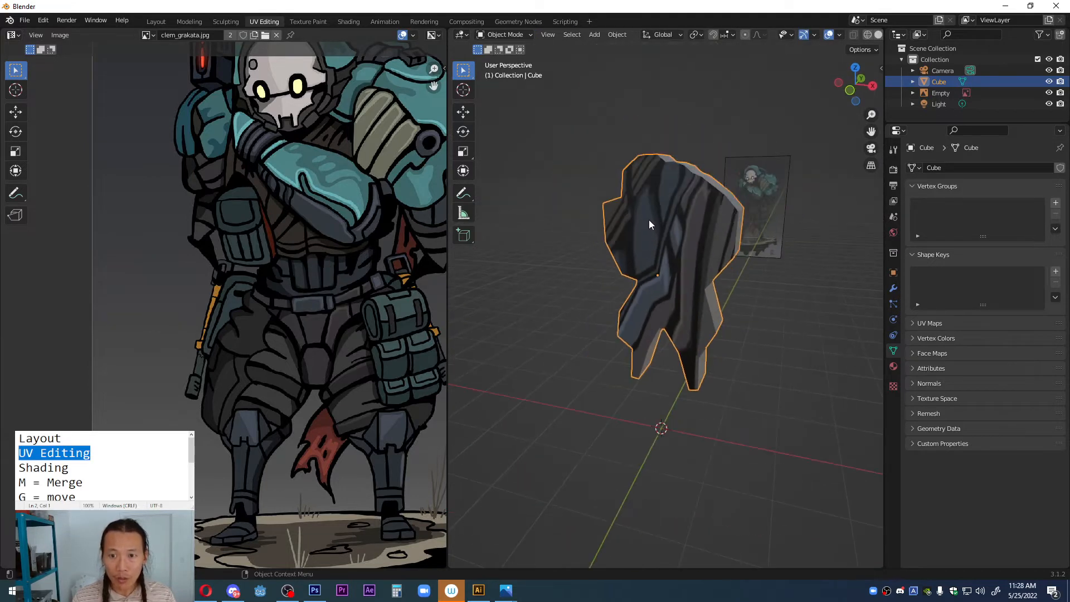
pyautogui.press('Tab')
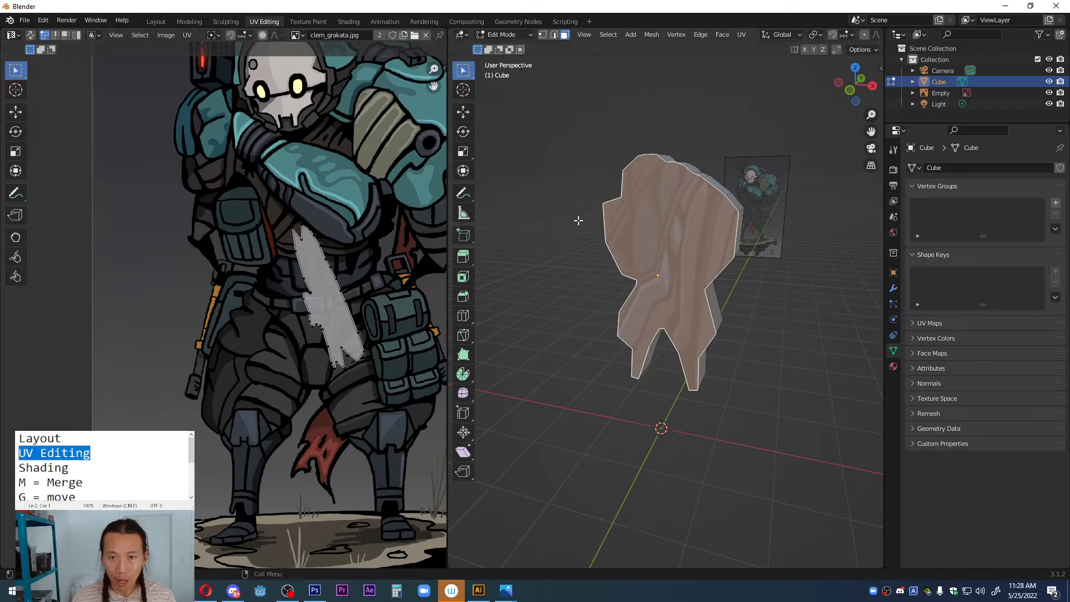
# Step: Switch to the front orthographic view and reproject the silhouette face's UVs with Project from View
pyautogui.press('`')
pyautogui.click(628, 209)
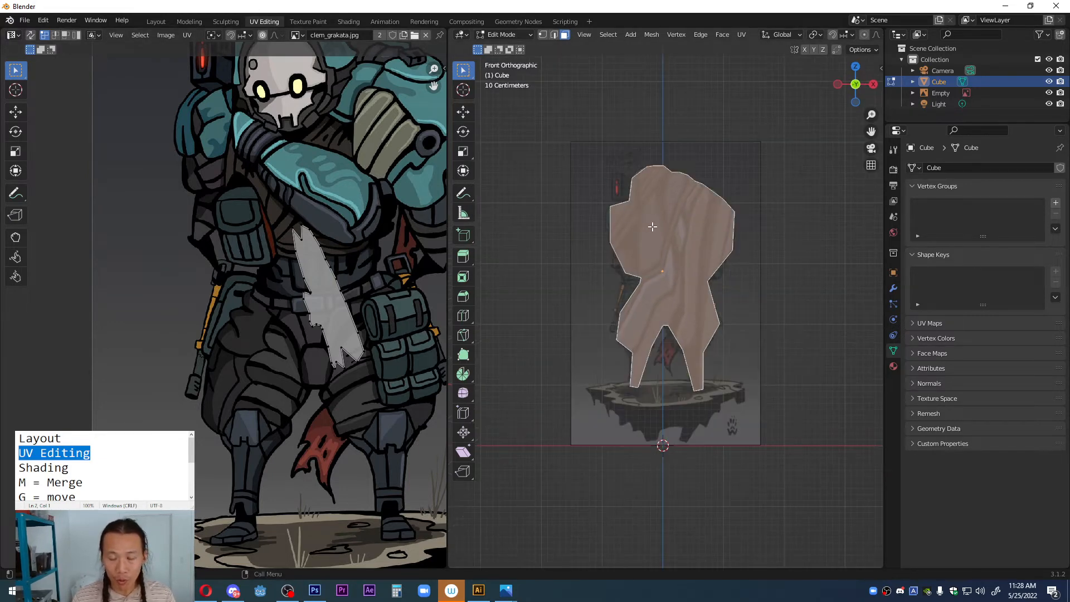
pyautogui.press('u')
pyautogui.click(702, 166)
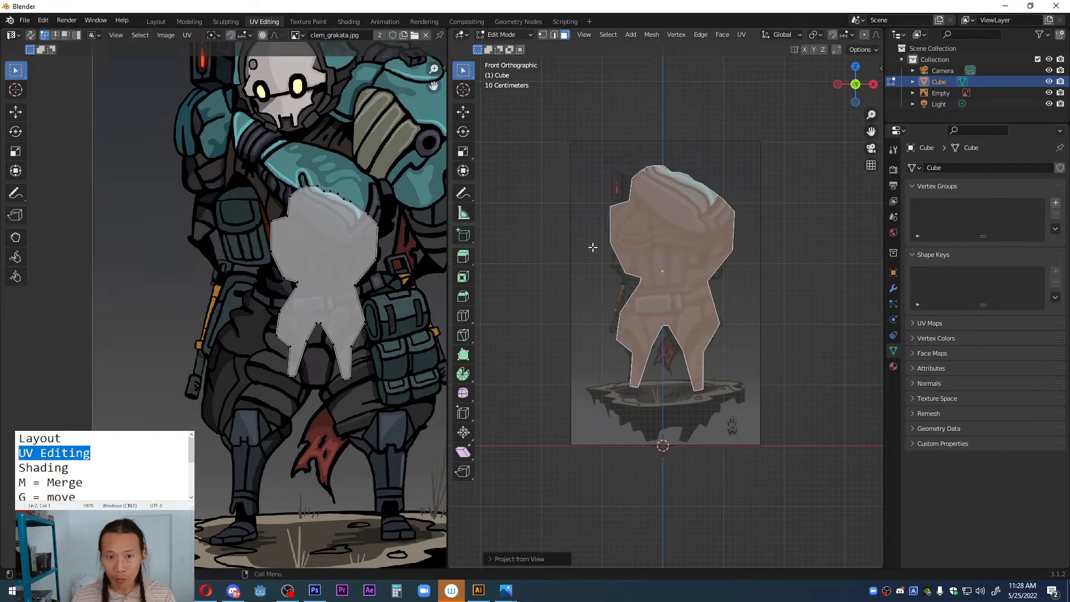
# Step: Select all the UVs, then scale and move them to match the character's outline in the image
pyautogui.scroll(-1, 250, 337)
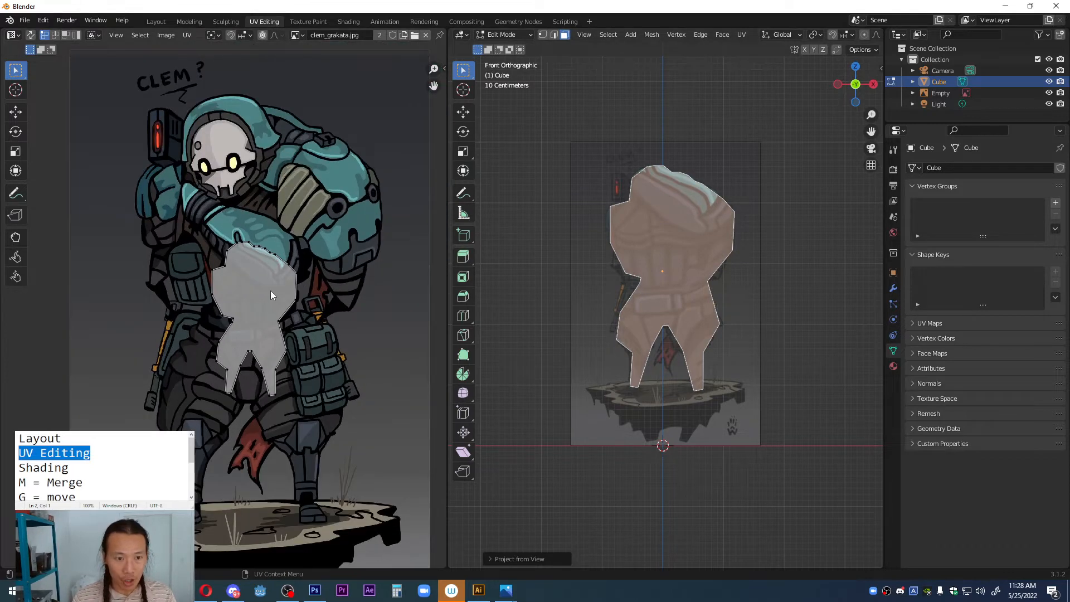
pyautogui.press('a')
pyautogui.press('s')
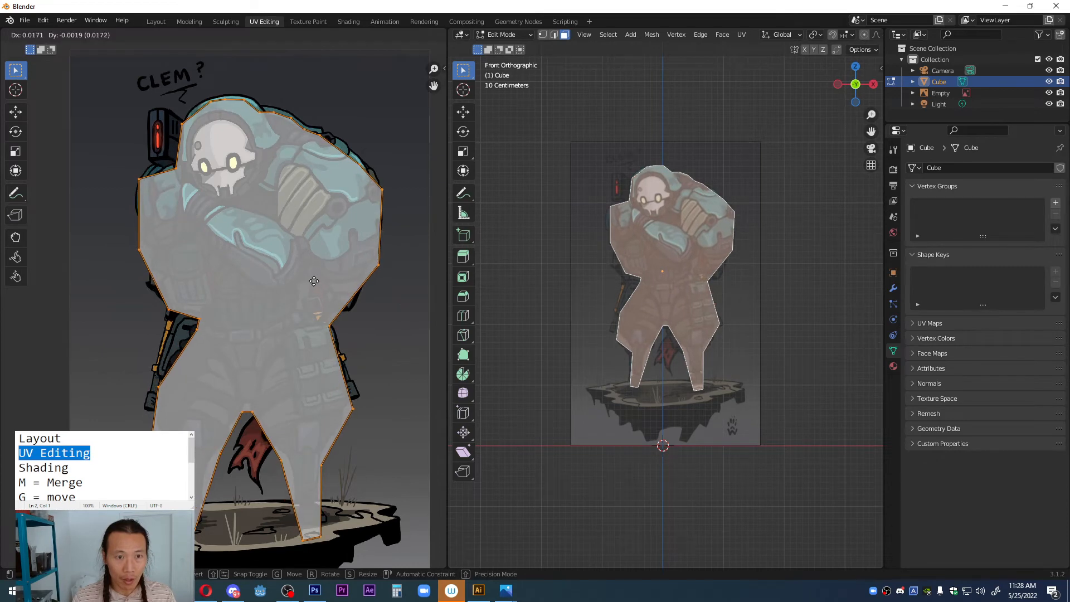
pyautogui.click(315, 283)
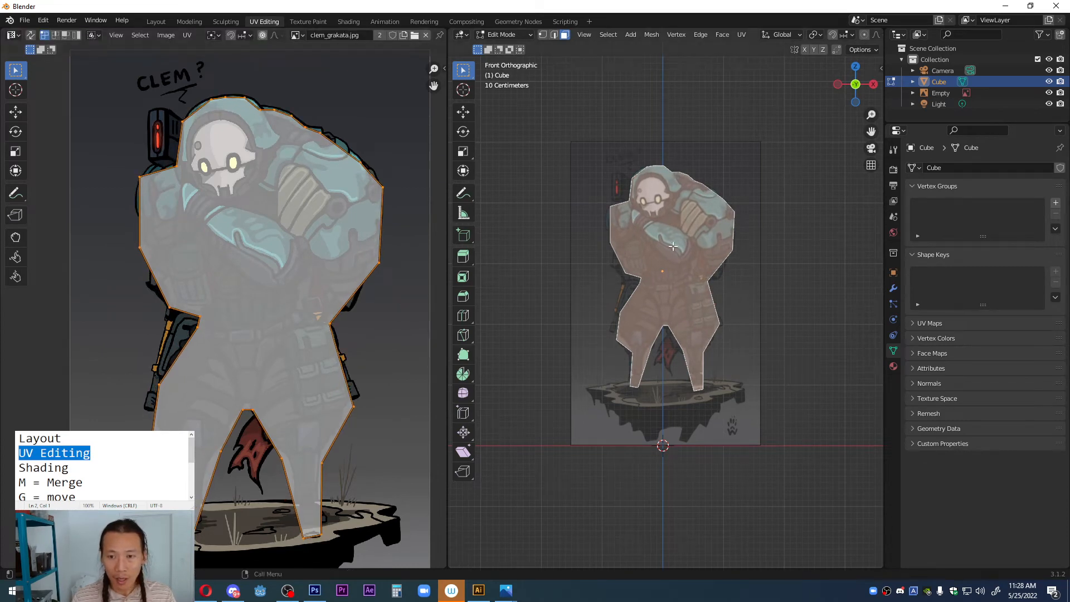
# Step: Return to Object Mode, hide the reference image Empty in the viewport, and select the textured character model
pyautogui.press('Tab')
pyautogui.moveTo(673, 246); pyautogui.dragTo(635, 280, button='middle')
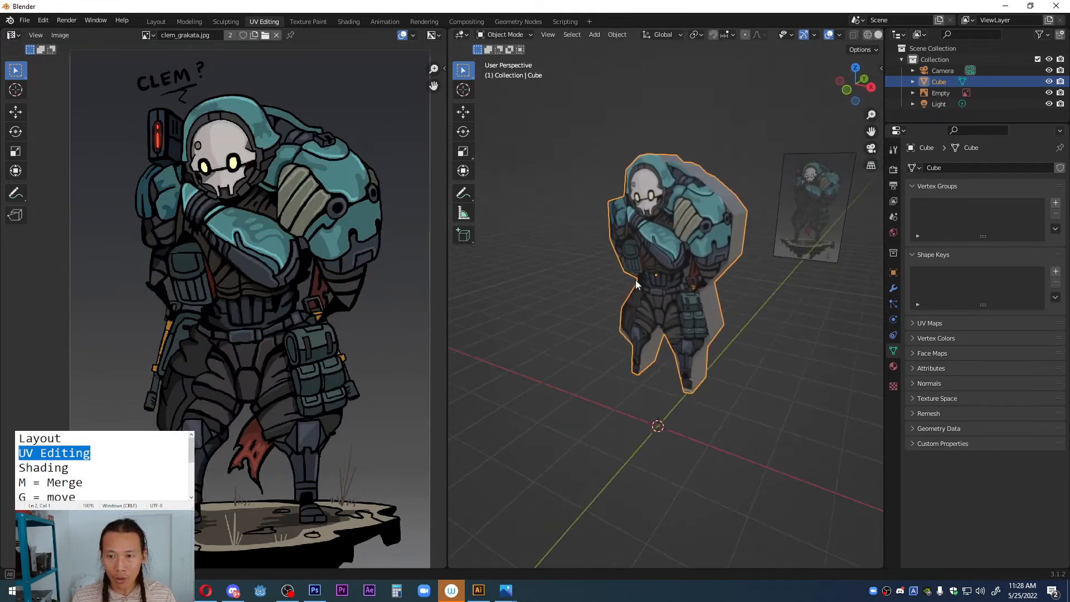
pyautogui.click(811, 210)
pyautogui.moveTo(811, 211); pyautogui.dragTo(842, 173, button='middle')
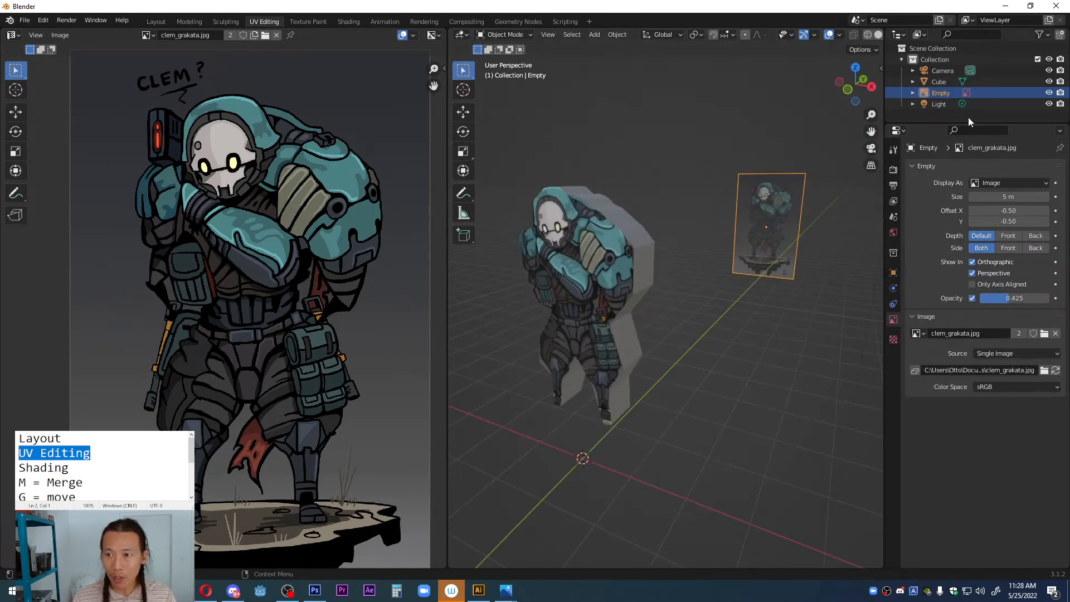
pyautogui.click(1049, 93)
pyautogui.moveTo(676, 330); pyautogui.dragTo(657, 203, button='middle')
pyautogui.click(666, 203)
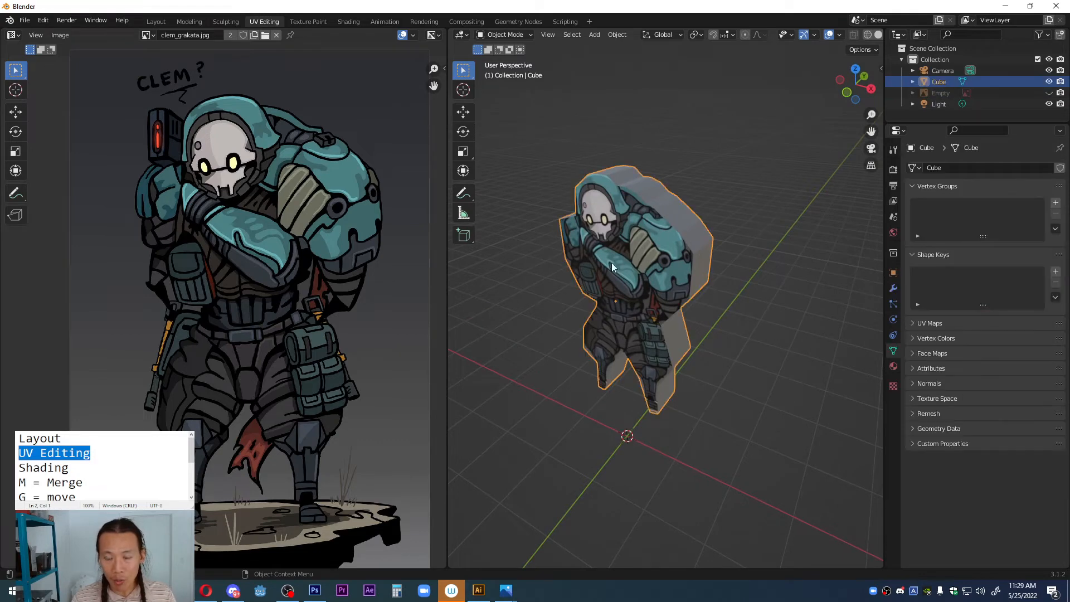
pyautogui.moveTo(611, 263); pyautogui.dragTo(613, 240, button='middle')
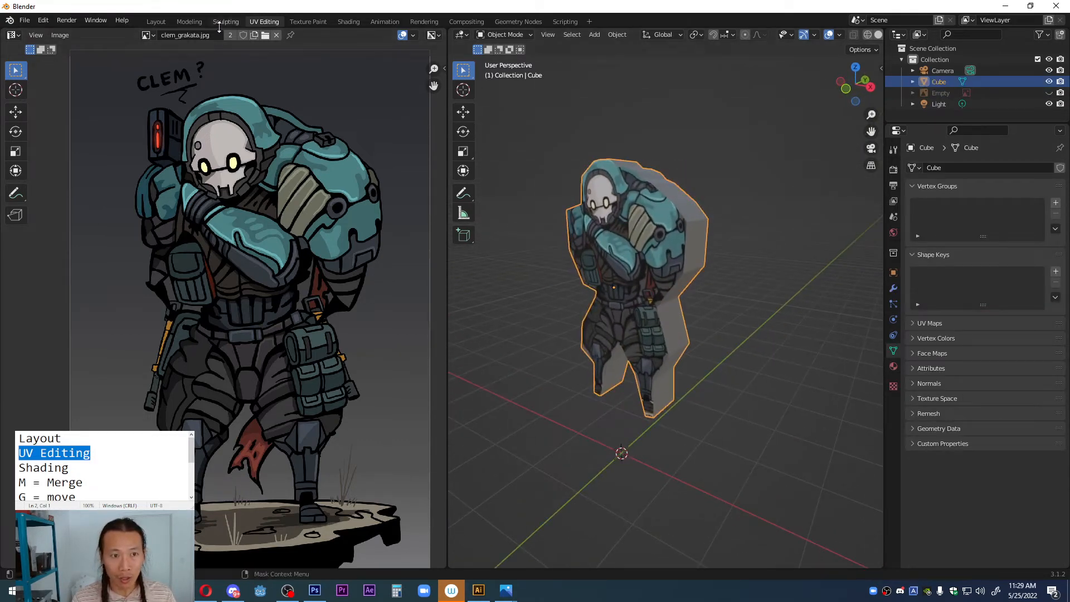
# Step: Review the textured character in the UV Editing and Shading workspaces, and view it from the front in Layout
pyautogui.click(157, 23)
pyautogui.click(262, 22)
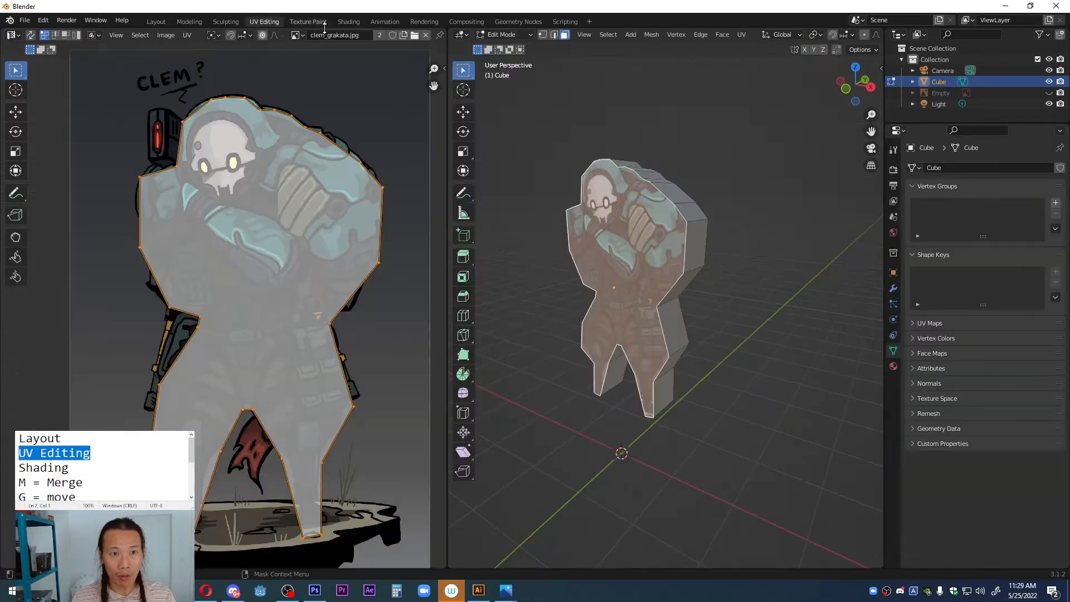
pyautogui.click(353, 22)
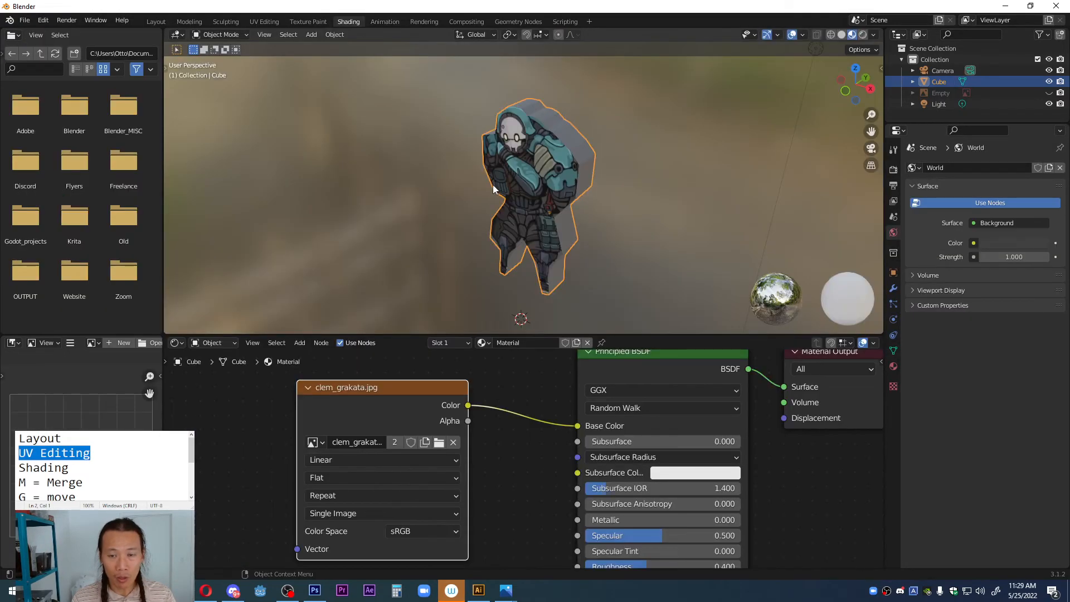
pyautogui.click(163, 23)
pyautogui.moveTo(382, 225)
pyautogui.mouseDown(button='middle')
pyautogui.moveTo(406, 200)
pyautogui.moveTo(430, 206)
pyautogui.moveTo(434, 192)
pyautogui.moveTo(427, 215)
pyautogui.mouseUp(button='middle')
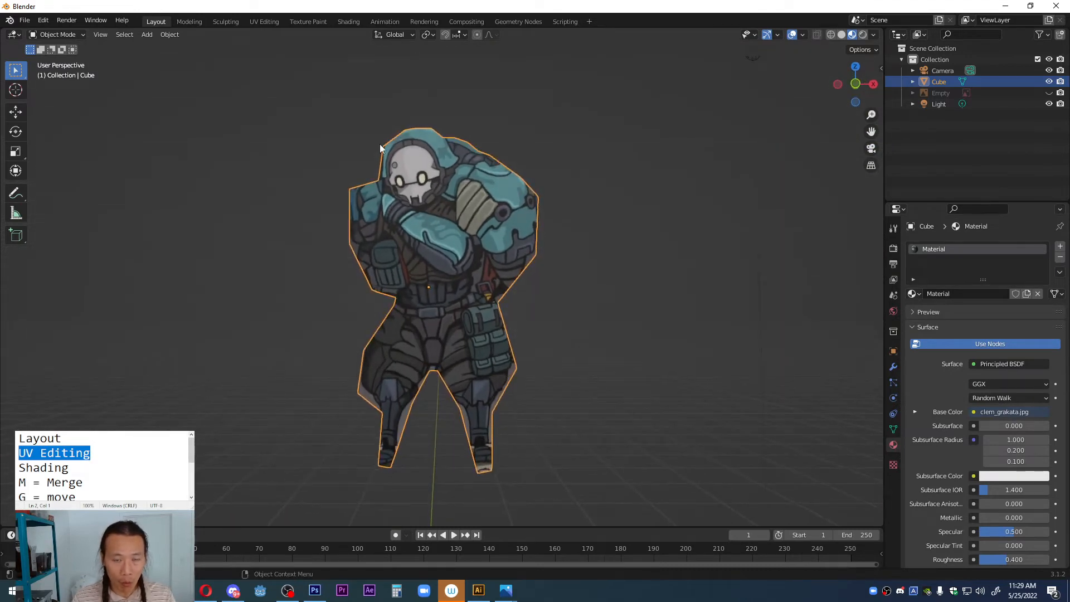
# Step: Save the project as 01.blend in the Interns folder
pyautogui.click(24, 20)
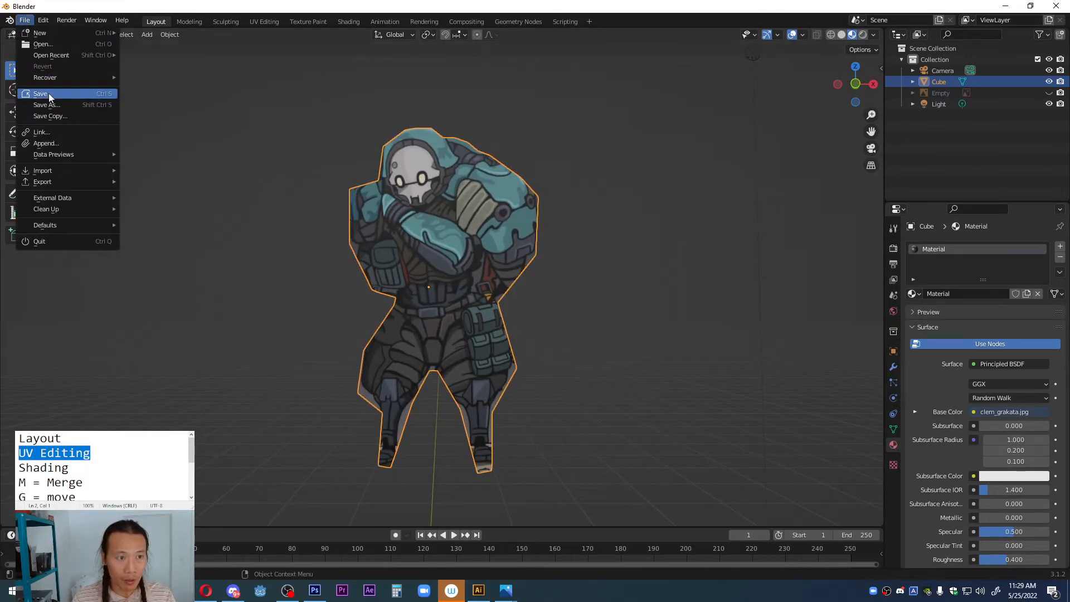
pyautogui.click(68, 104)
pyautogui.click(396, 451)
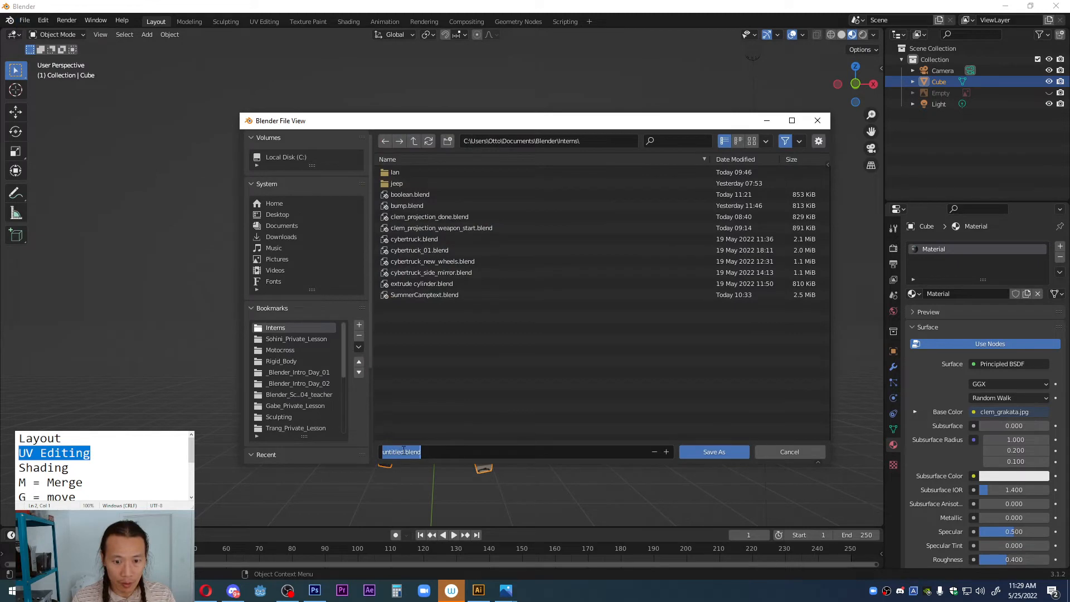
pyautogui.moveTo(403, 451); pyautogui.dragTo(369, 453)
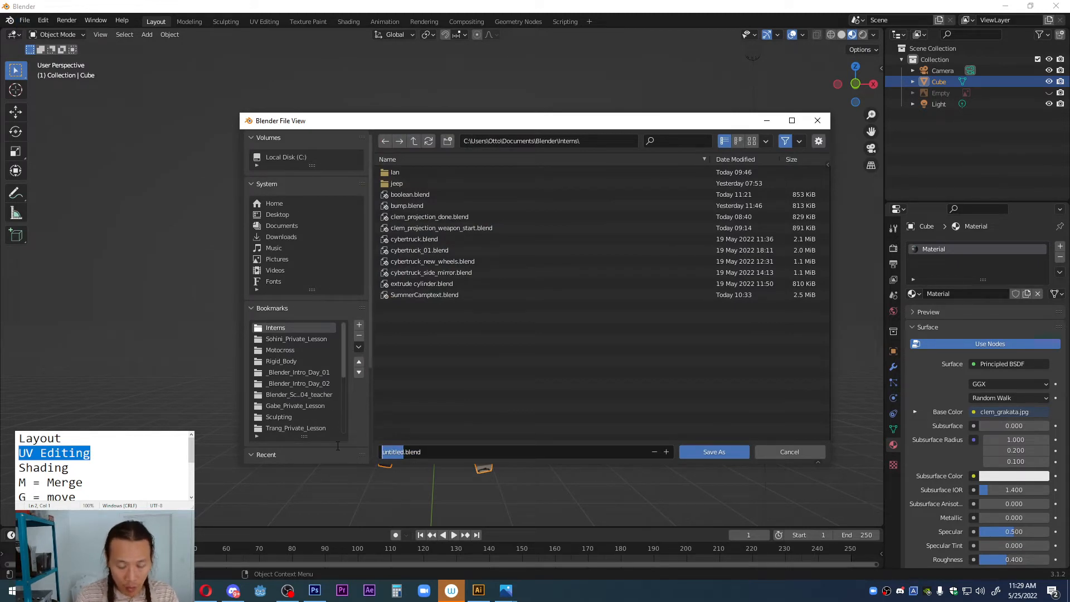
pyautogui.write('01')
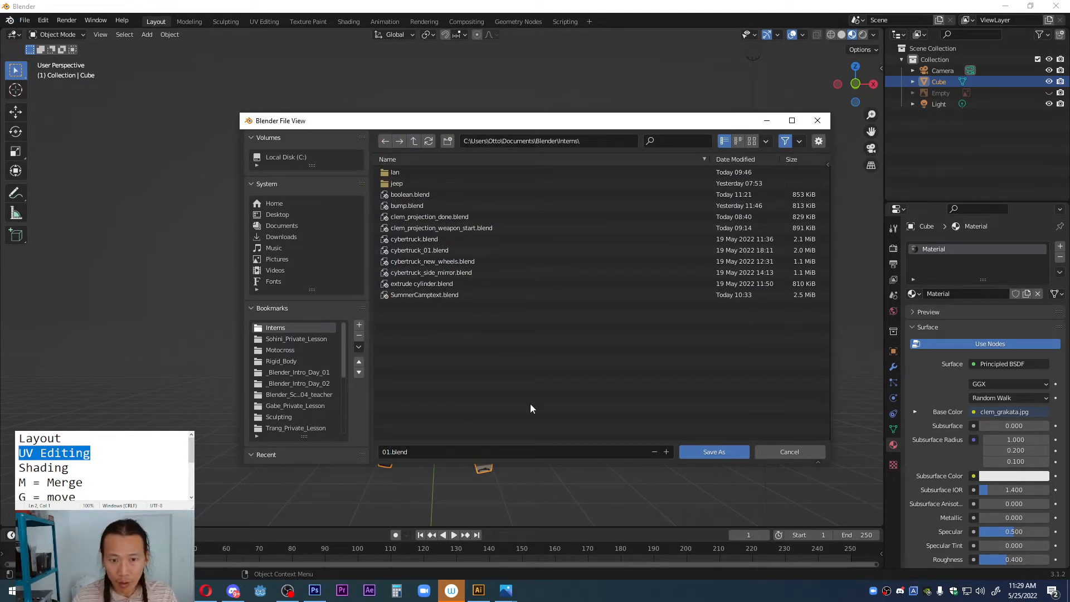
pyautogui.click(694, 452)
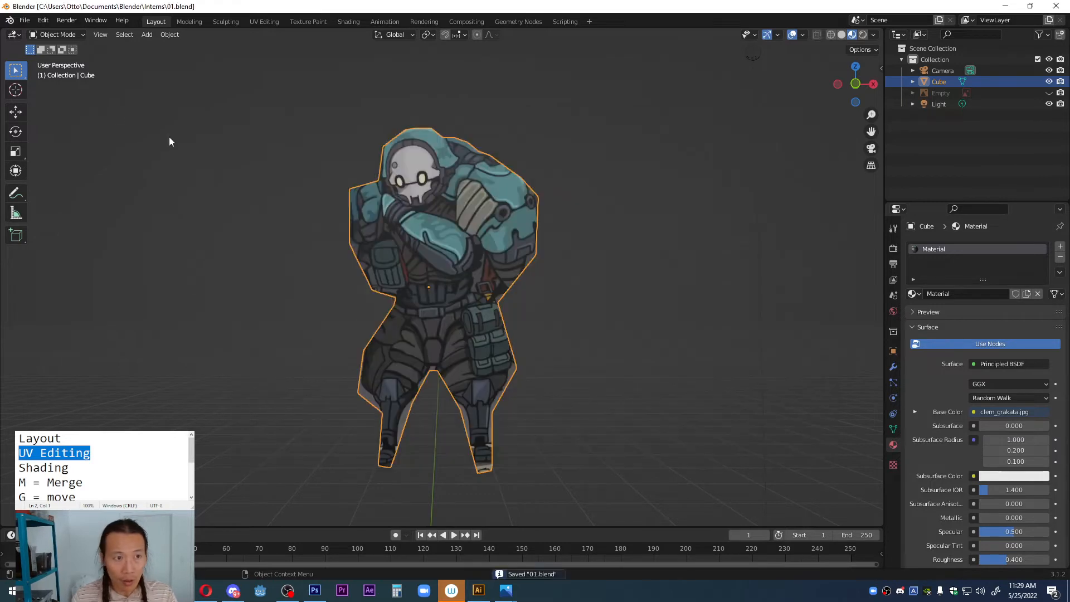
# Step: Open the recent file clem_projection_weapon_start.blend and show its character and white weapon blocks in the Layout workspace
pyautogui.click(24, 20)
pyautogui.moveTo(39, 56)
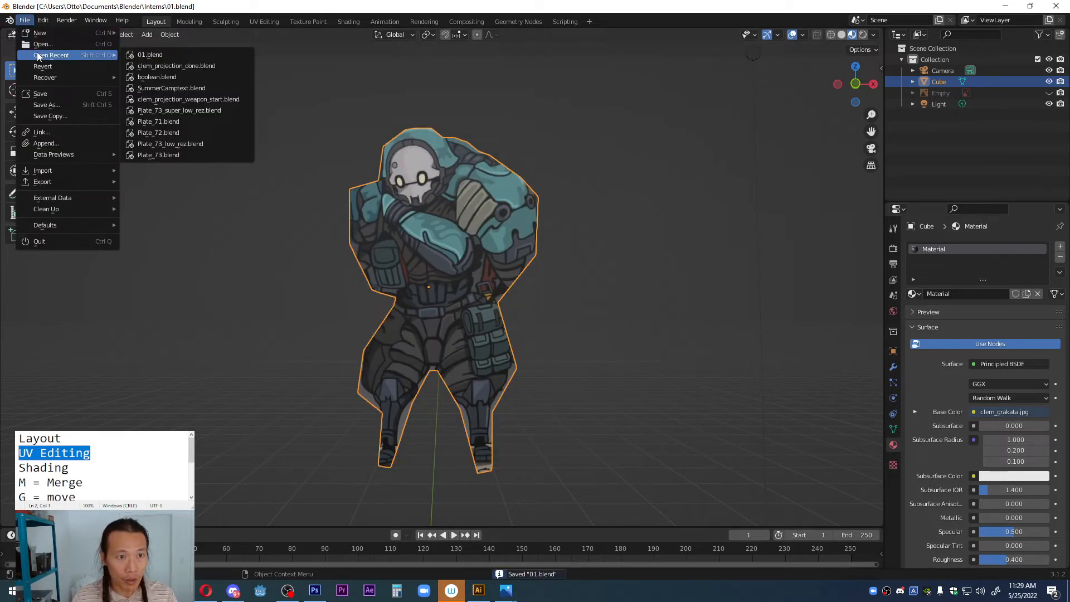
pyautogui.click(153, 99)
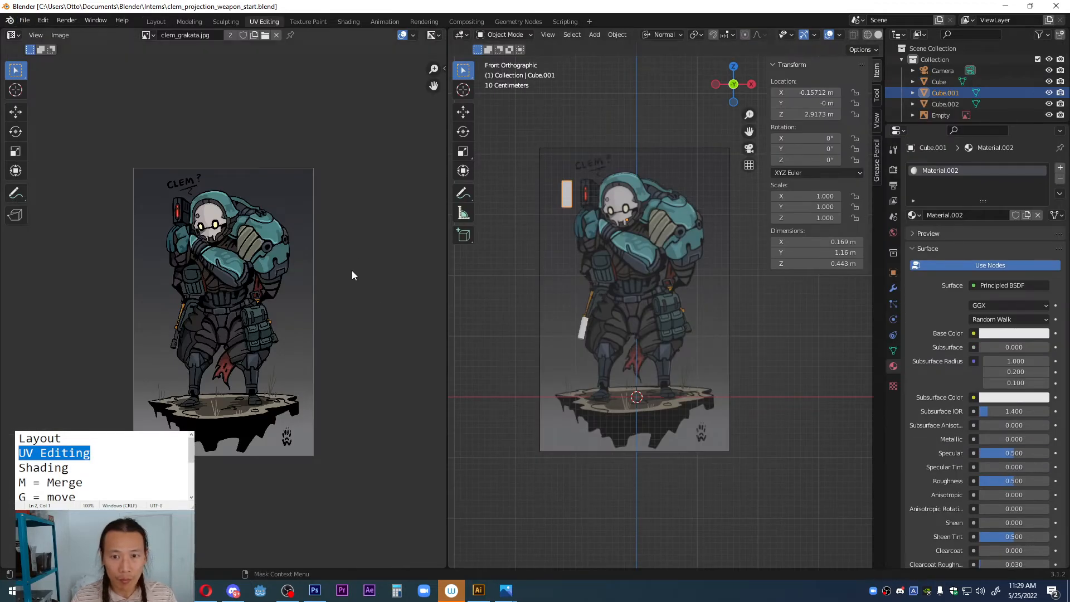
pyautogui.moveTo(557, 242); pyautogui.dragTo(592, 274, button='middle')
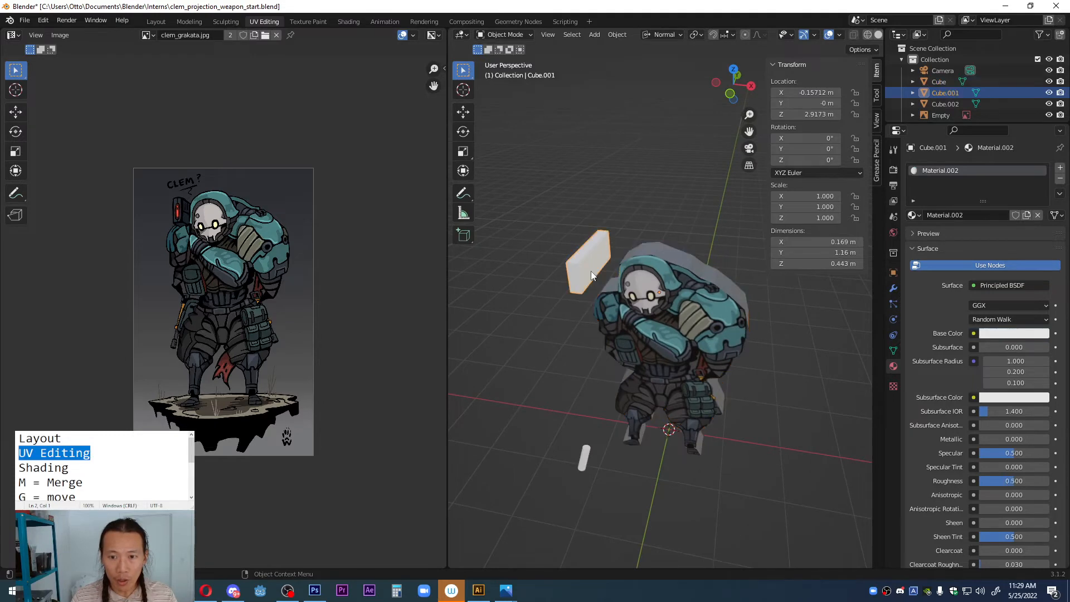
pyautogui.click(585, 458)
pyautogui.moveTo(585, 462); pyautogui.dragTo(614, 347, button='middle')
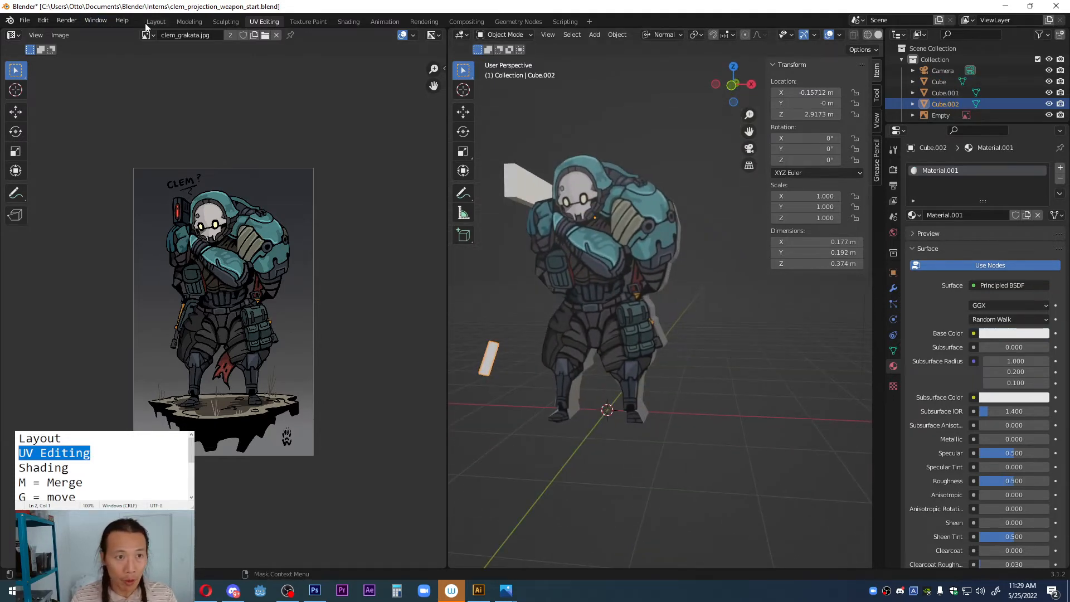
pyautogui.click(156, 22)
pyautogui.scroll(4, 521, 397)
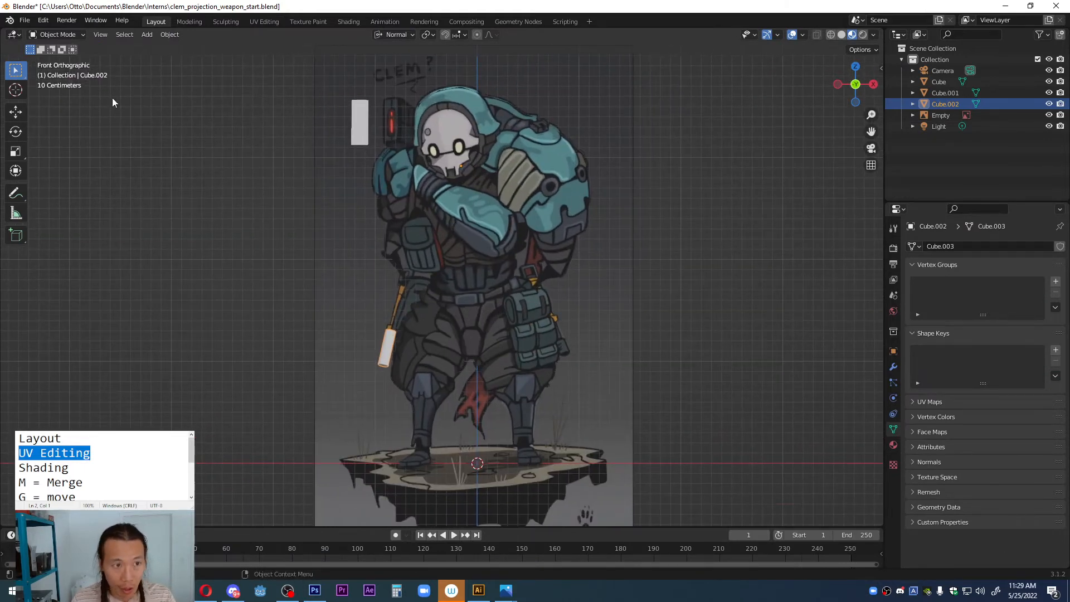
# Step: Add a cube beside the character, scale it down, and stretch it along Z into a small upright block
pyautogui.hotkey('shift', 'a')
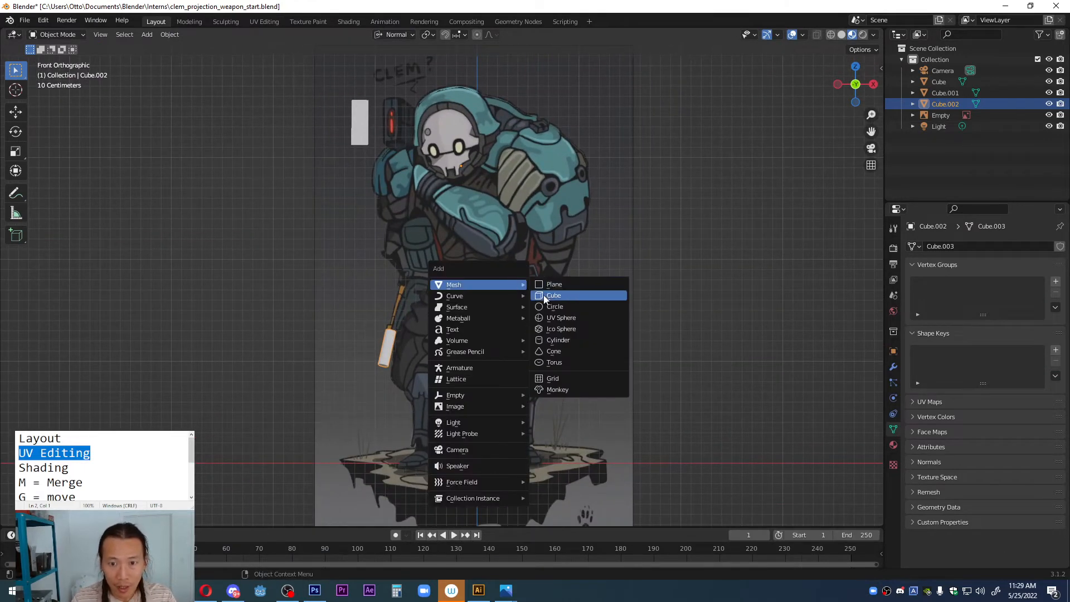
pyautogui.click(574, 299)
pyautogui.press('g')
pyautogui.press('s')
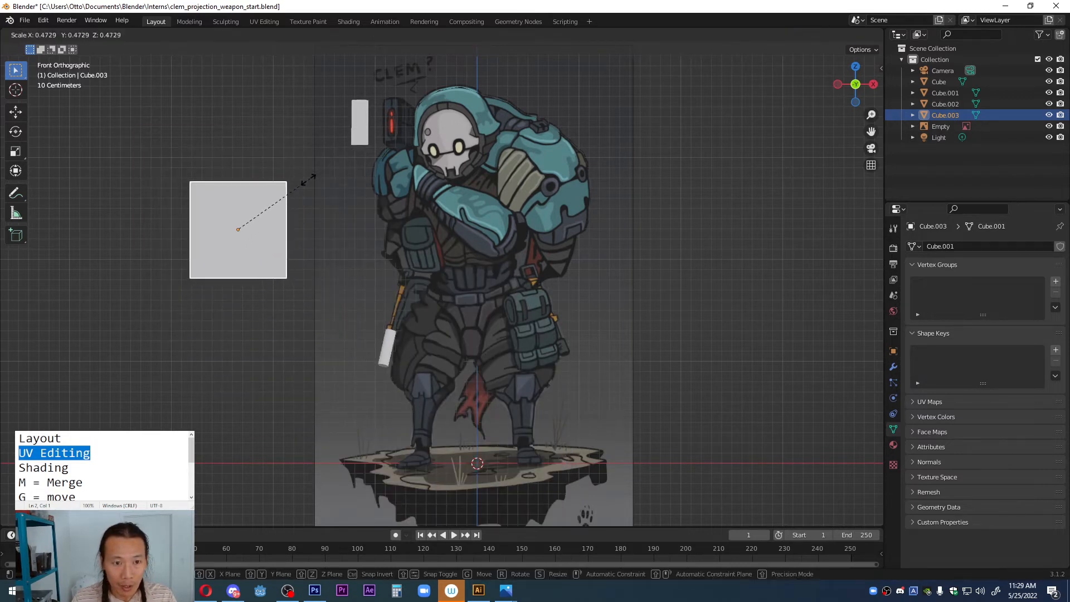
pyautogui.click(277, 204)
pyautogui.press('s')
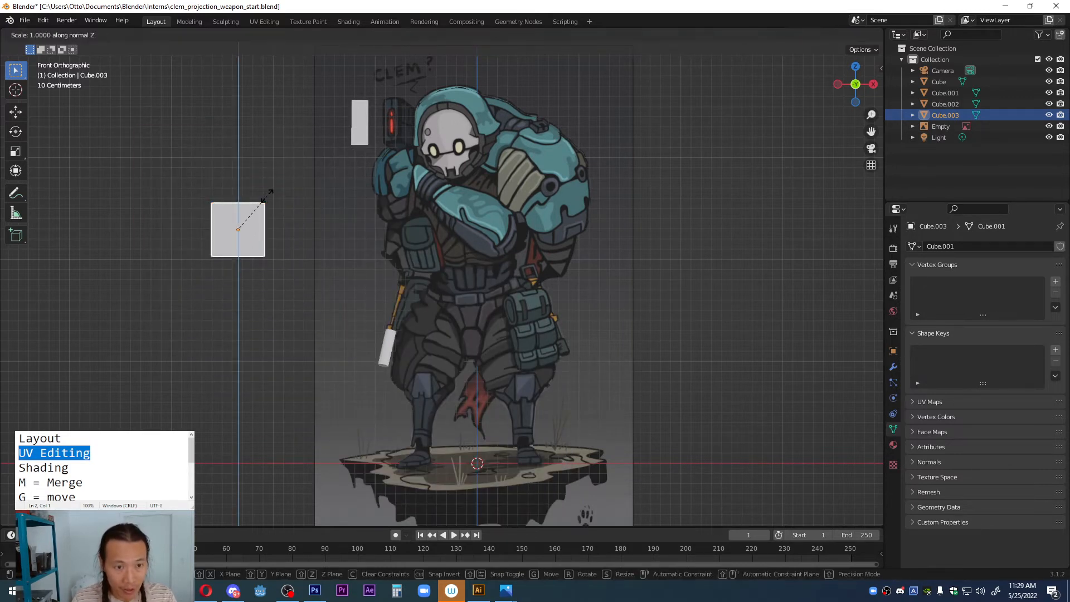
pyautogui.press('z')
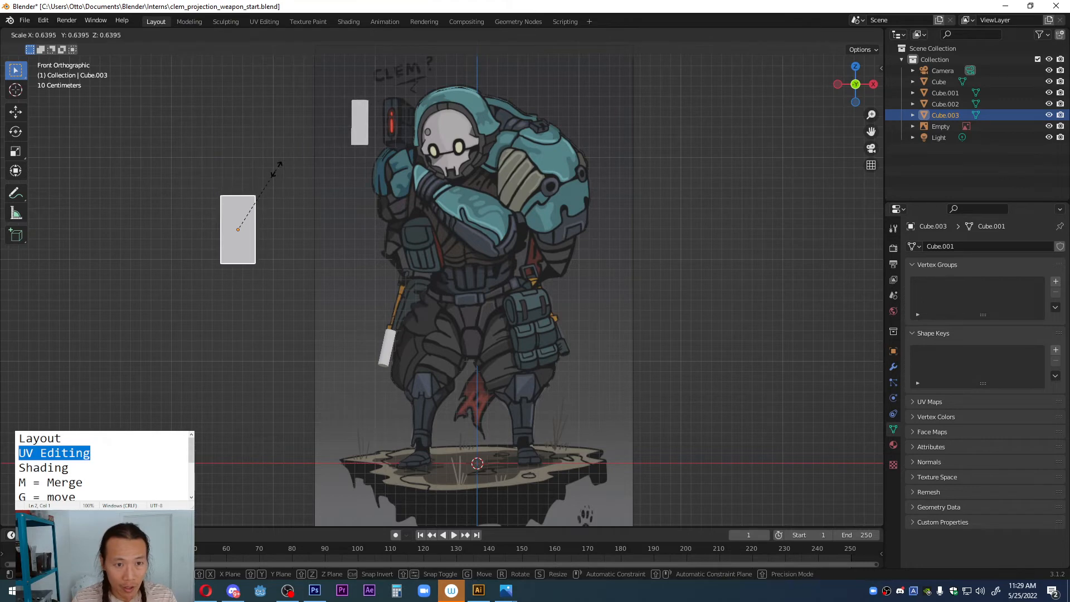
pyautogui.click(277, 172)
pyautogui.press('g')
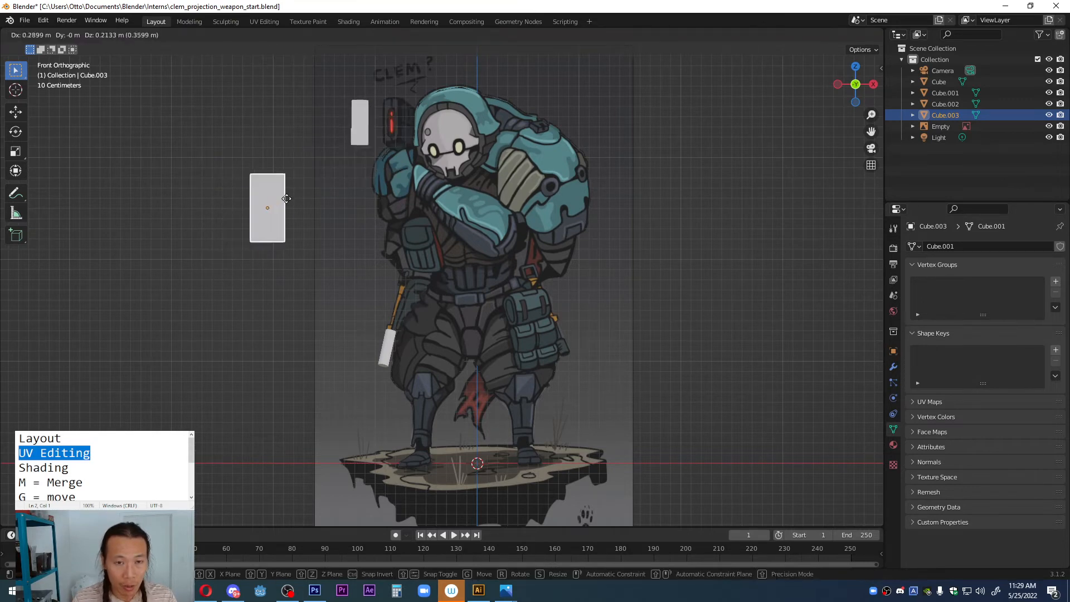
pyautogui.click(287, 200)
# Step: Inspect the newly added block in perspective and delete it
pyautogui.scroll(1, 447, 211)
pyautogui.keyDown('shift'); pyautogui.moveTo(447, 210); pyautogui.dragTo(501, 386, button='middle'); pyautogui.keyUp('shift')
pyautogui.scroll(3, 414, 239)
pyautogui.moveTo(365, 434); pyautogui.dragTo(340, 433, button='middle')
pyautogui.scroll(-4, 340, 433)
pyautogui.moveTo(196, 390); pyautogui.dragTo(260, 397, button='middle')
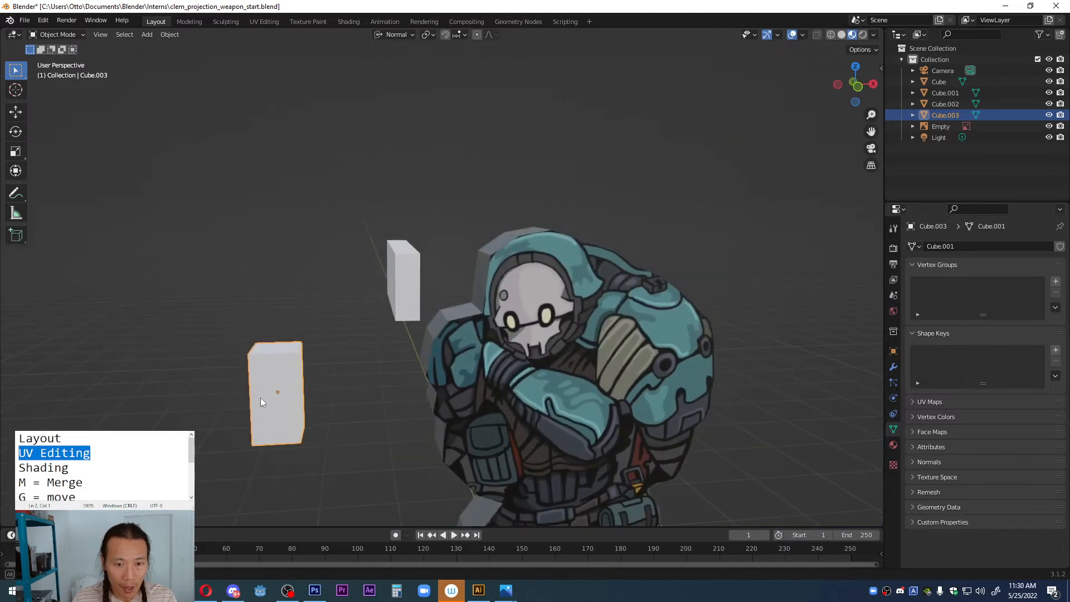
pyautogui.press('x')
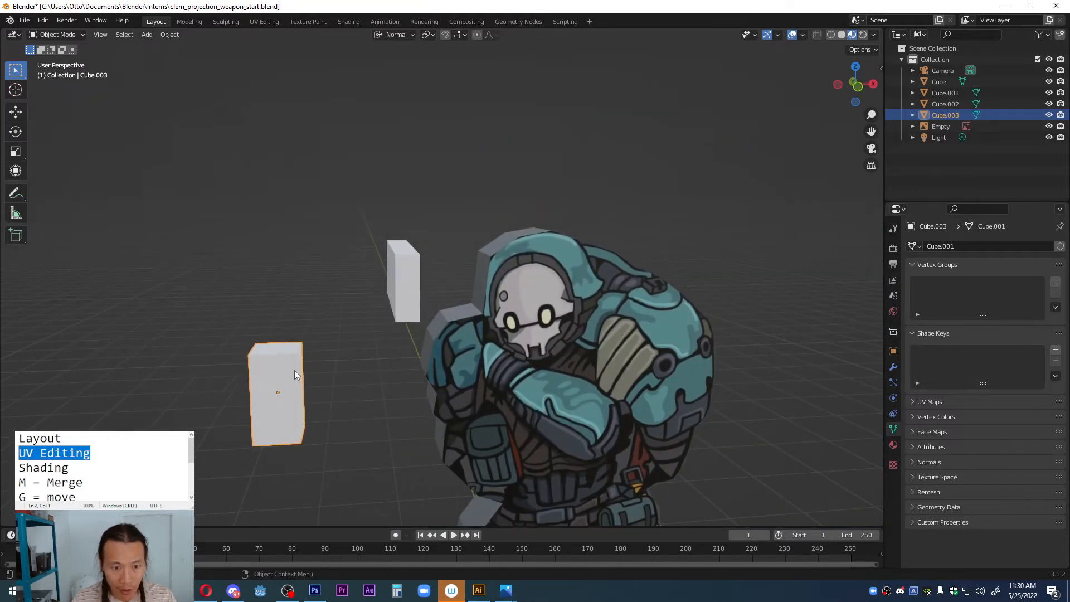
pyautogui.press('x')
pyautogui.click(262, 371)
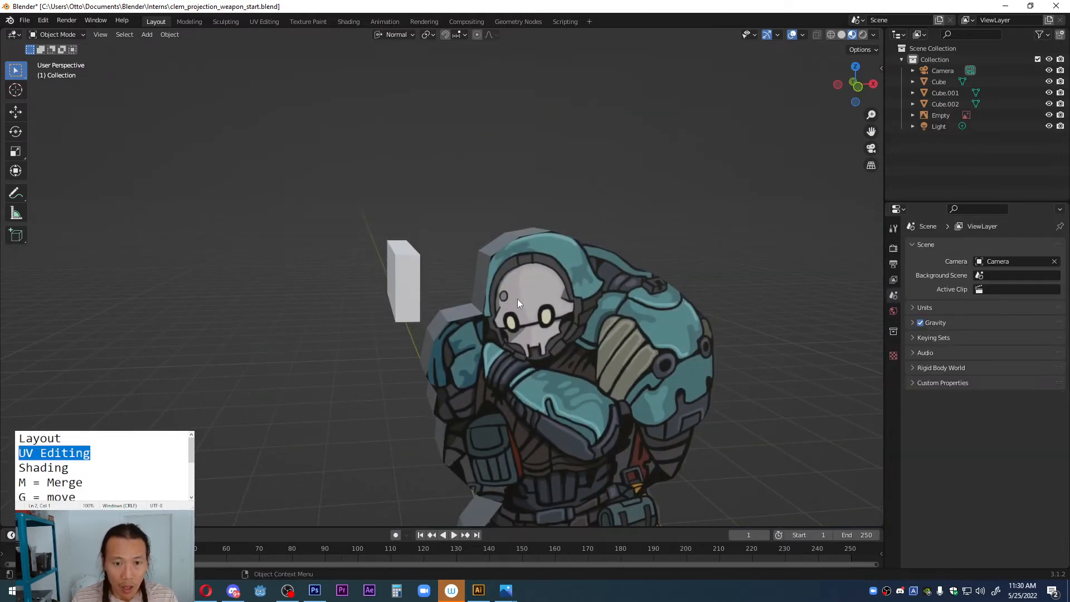
# Step: Switch to the front orthographic view and select the white block beside the character's head
pyautogui.moveTo(518, 299); pyautogui.dragTo(466, 321, button='middle')
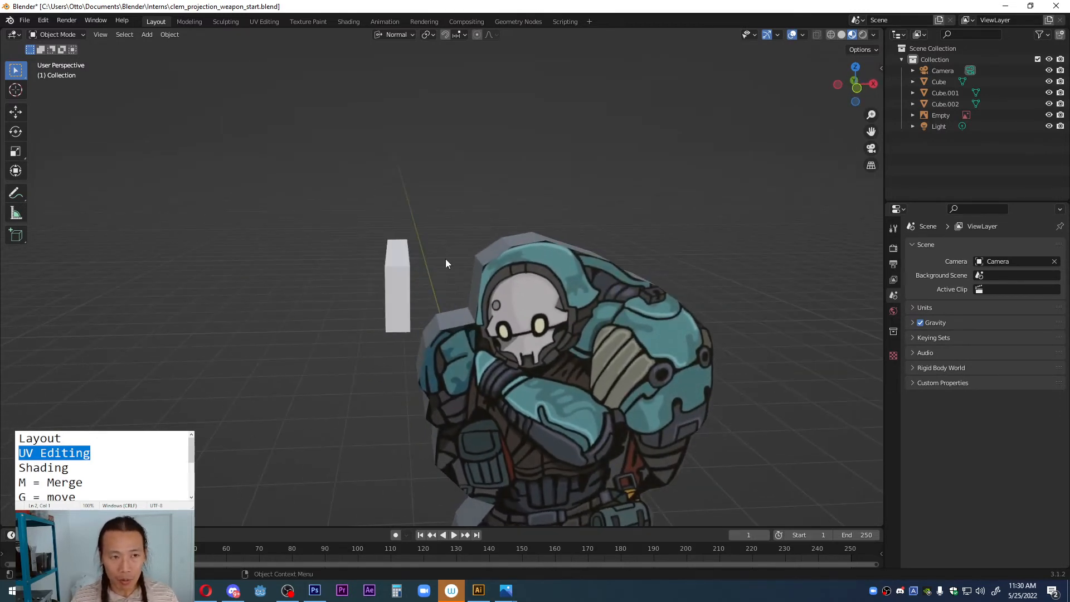
pyautogui.press('`')
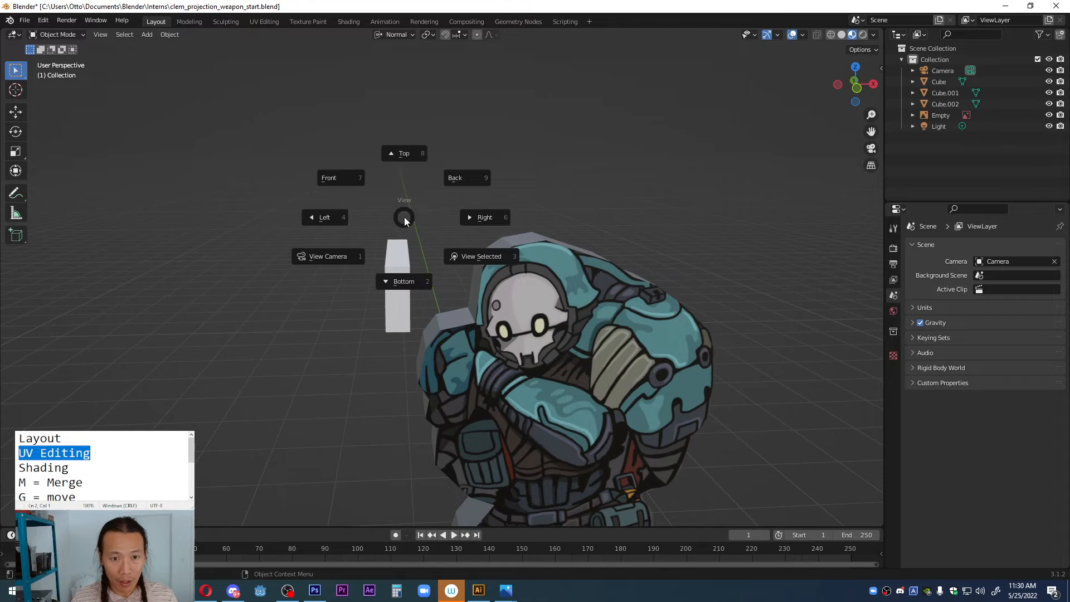
pyautogui.click(357, 183)
pyautogui.scroll(2, 413, 263)
pyautogui.click(366, 263)
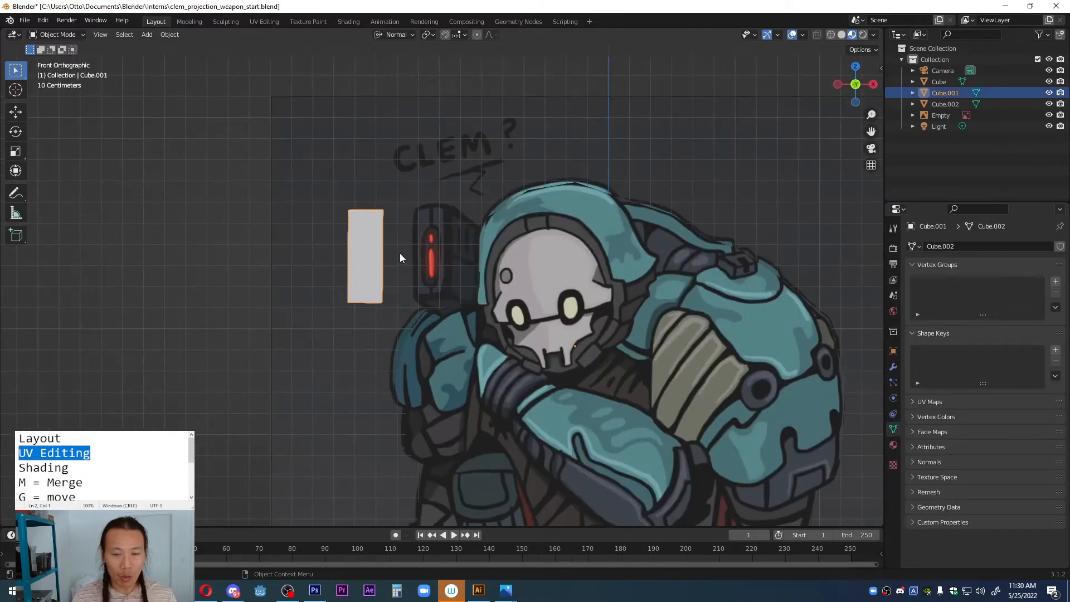
# Step: Switch to the text notes and insert the line "RR = free rotate" above "CTRL J = join"
pyautogui.scroll(-3, 103, 468)
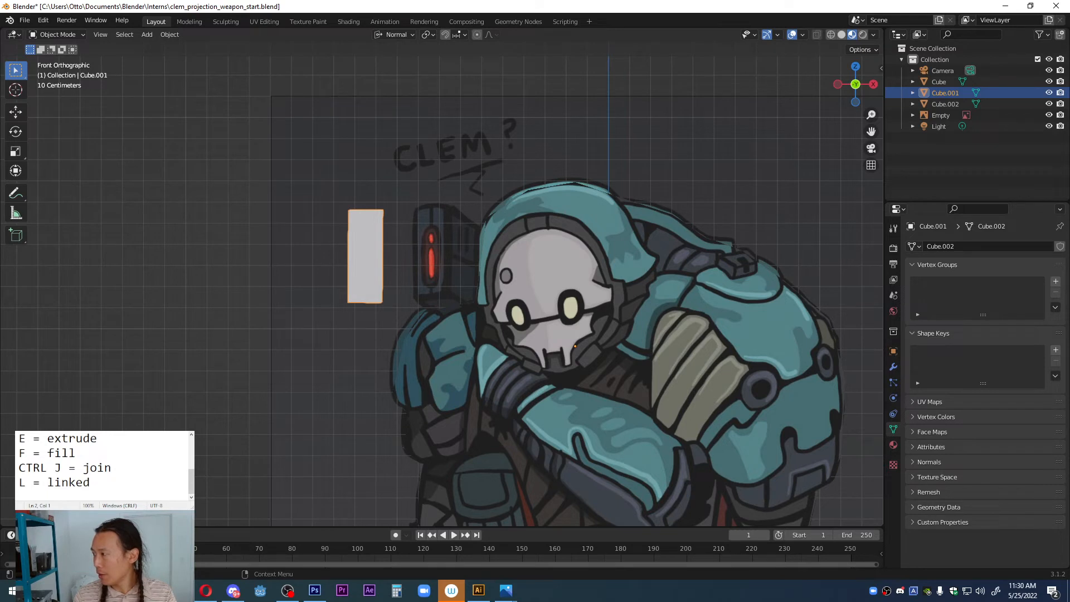
pyautogui.click(115, 467)
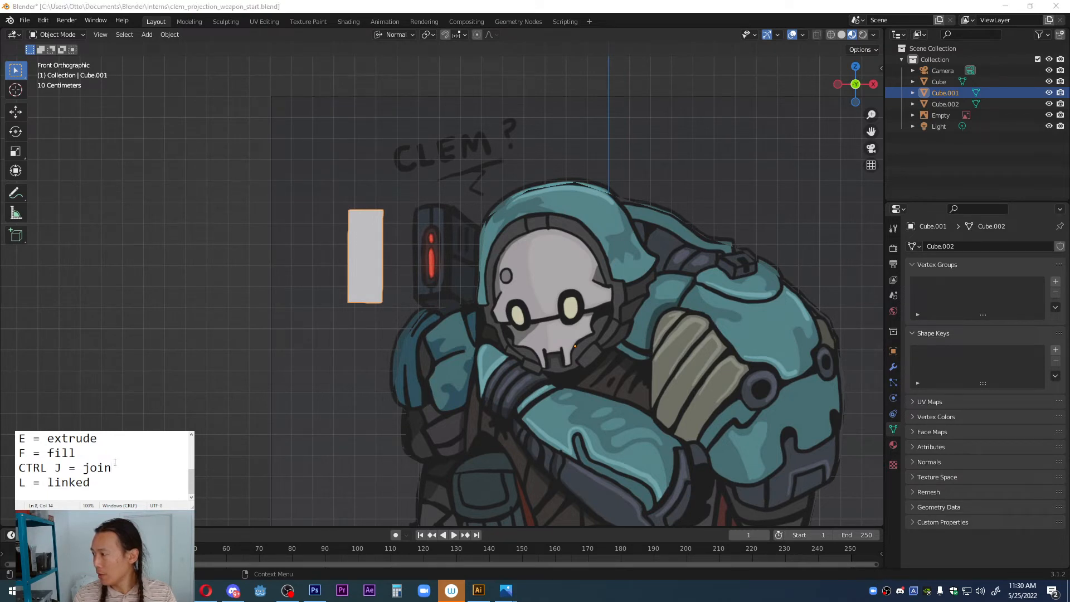
pyautogui.press('Return')
pyautogui.press('Return')
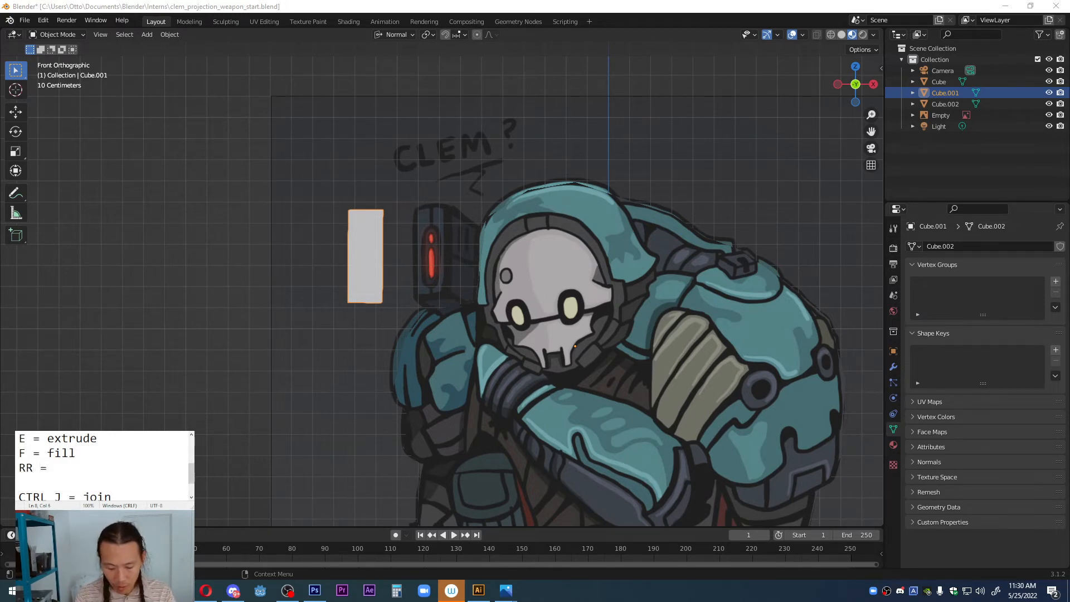
pyautogui.write('RR = free')
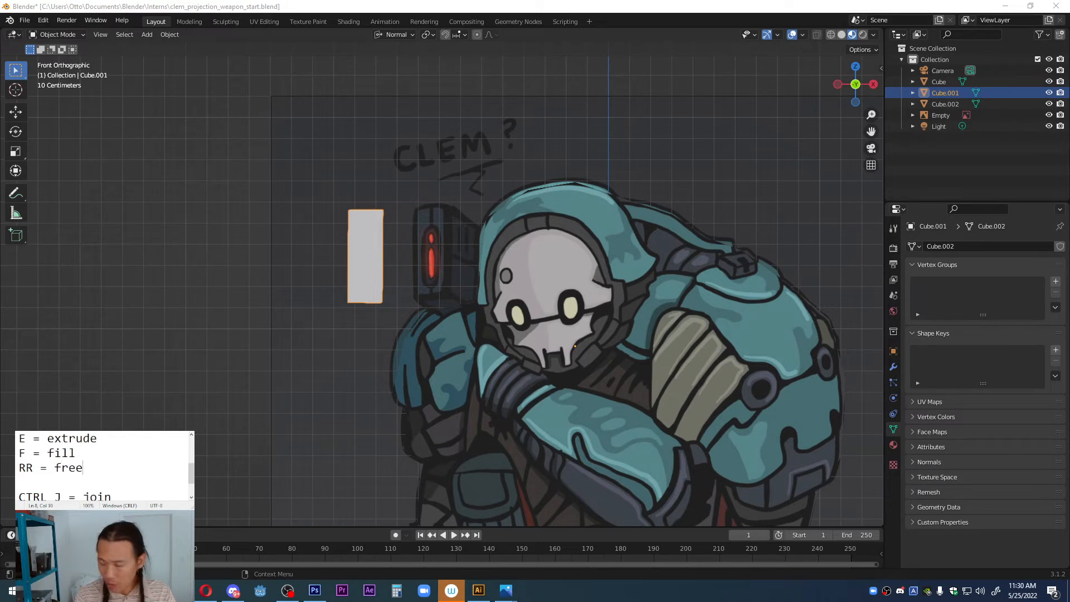
pyautogui.write(' rotate')
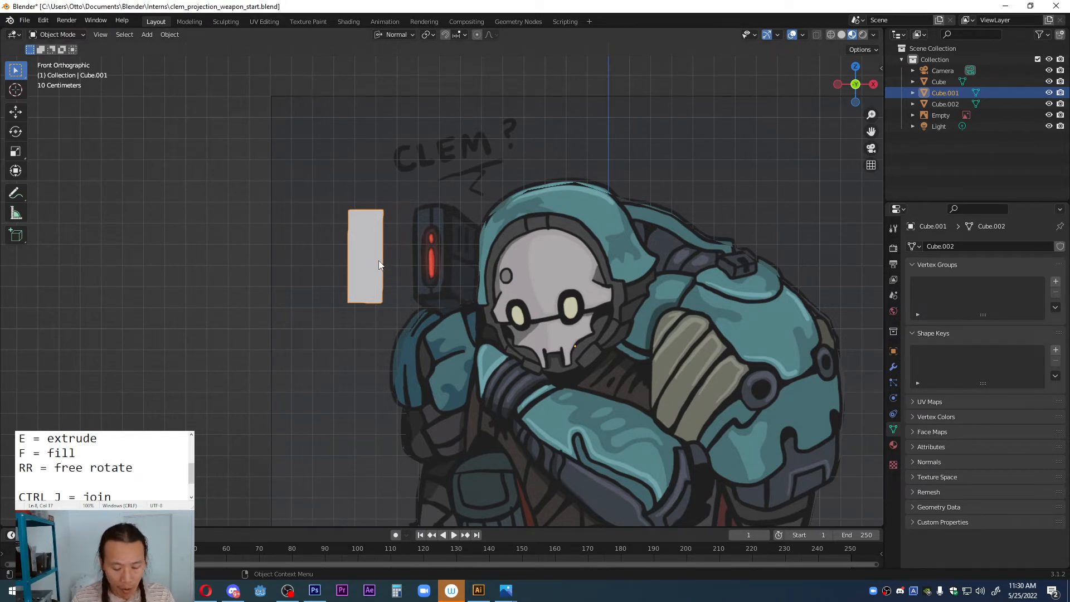
# Step: Try to free-rotate the white block and move it over the drawn weapon box beside the character's head
pyautogui.press('r')
pyautogui.press('r')
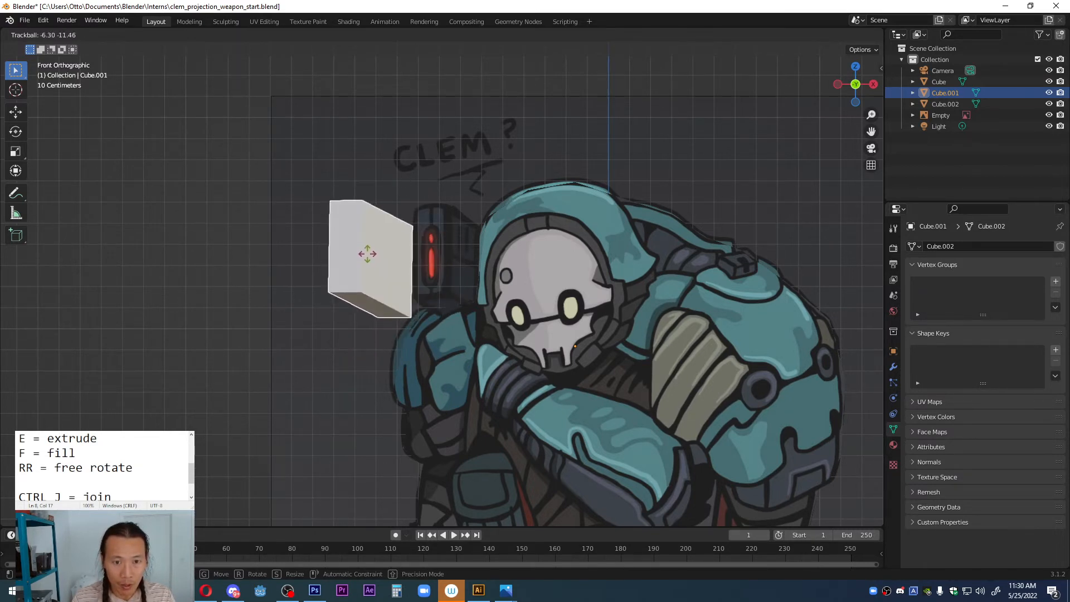
pyautogui.click(367, 253)
pyautogui.press('g')
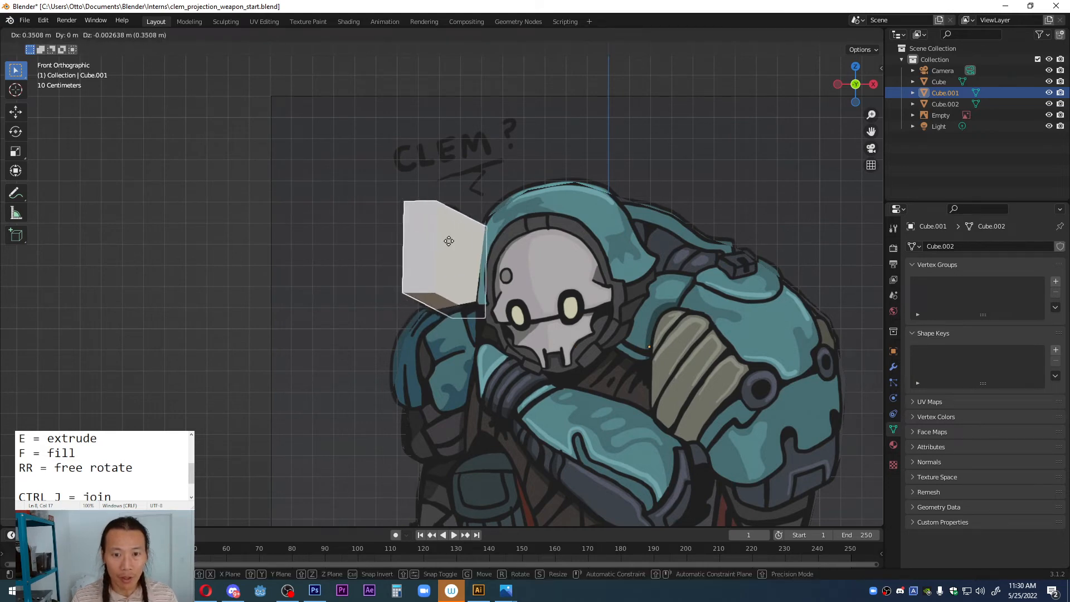
pyautogui.click(448, 240)
pyautogui.moveTo(450, 242); pyautogui.dragTo(593, 259, button='middle')
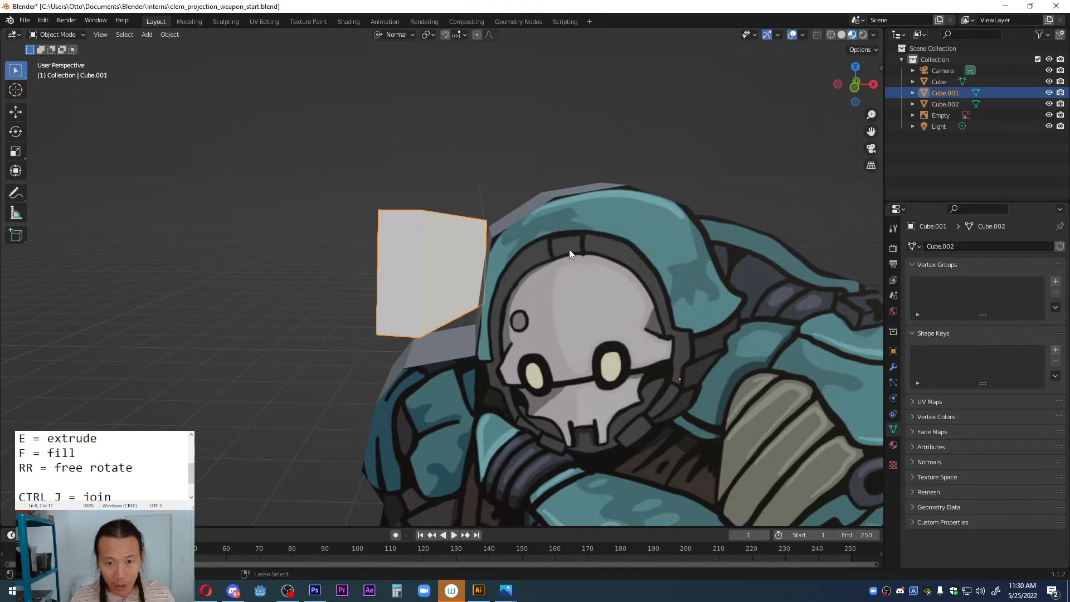
pyautogui.hotkey('ctrl', 'z')
pyautogui.hotkey('ctrl', 'z')
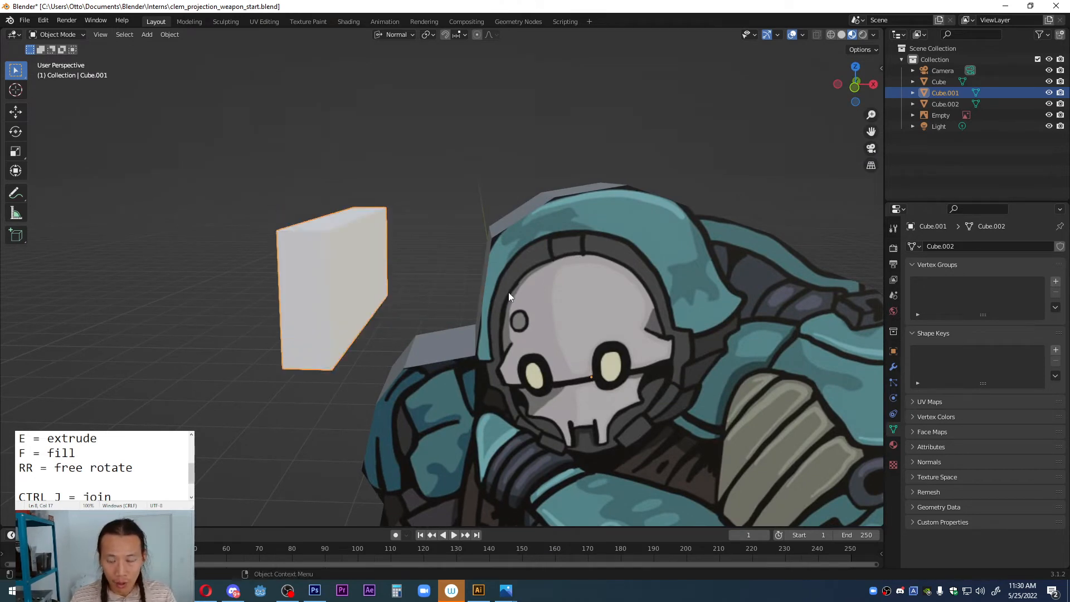
# Step: In the front view, activate the Rotate tool and set the white block's origin to Center of Mass (Surface)
pyautogui.press('`')
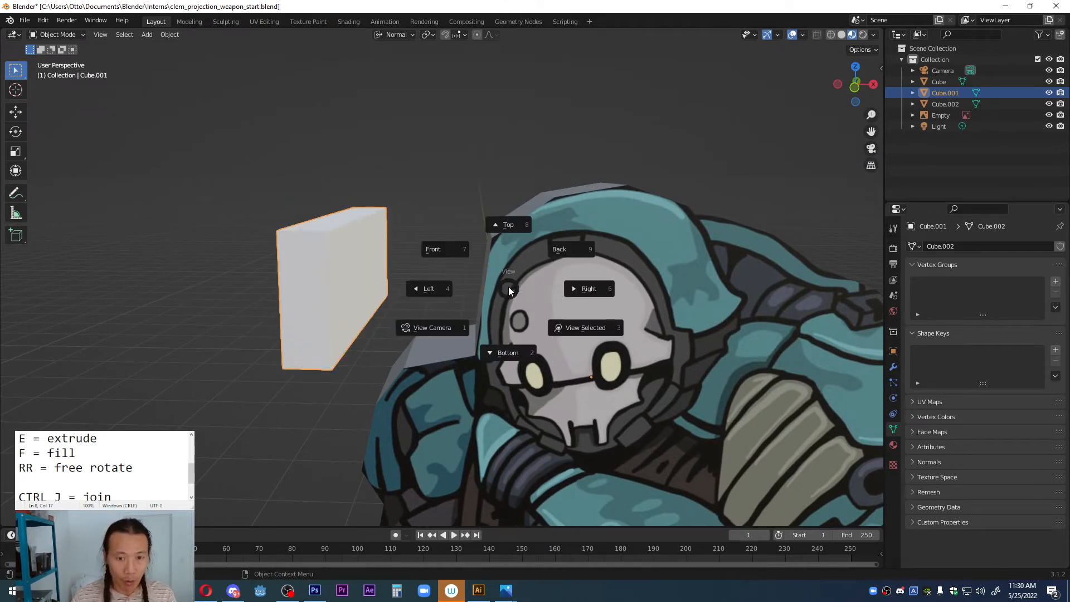
pyautogui.click(463, 255)
pyautogui.scroll(2, 406, 237)
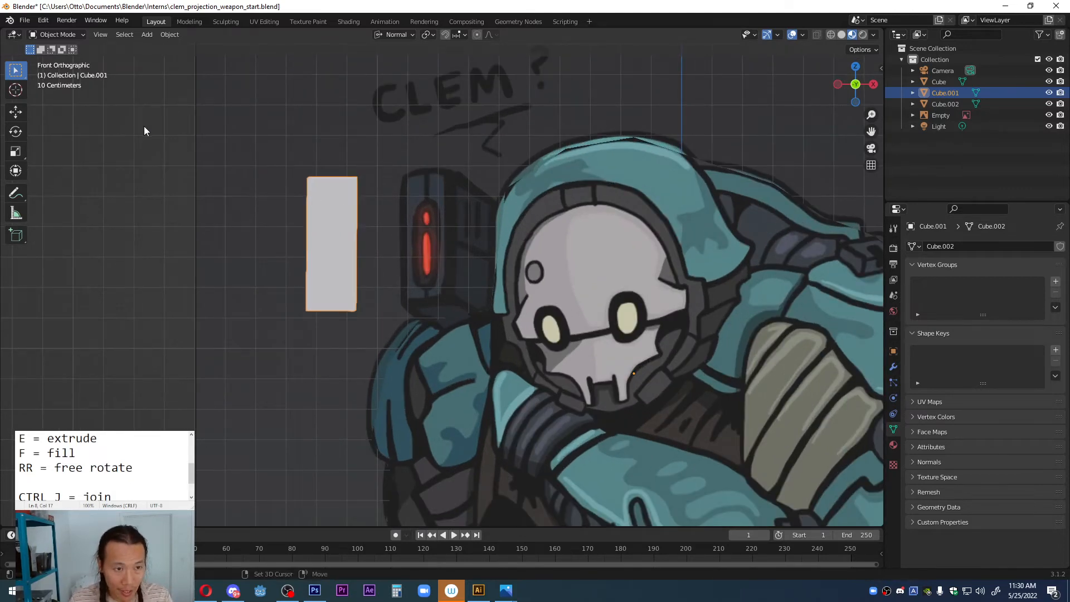
pyautogui.hotkey('shift', 'space')
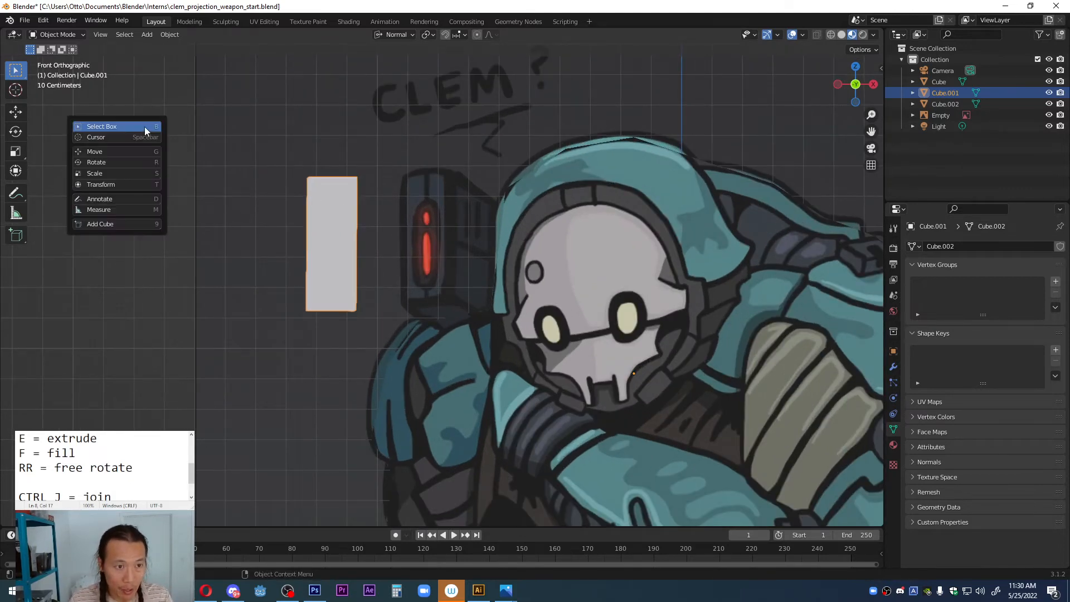
pyautogui.click(112, 164)
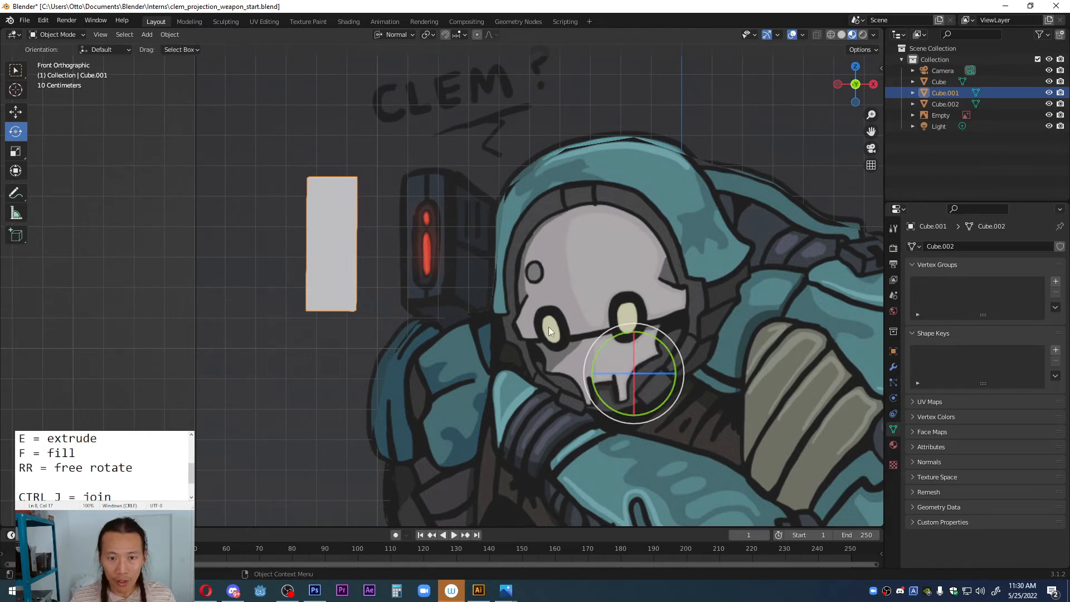
pyautogui.rightClick(330, 221)
pyautogui.moveTo(330, 220)
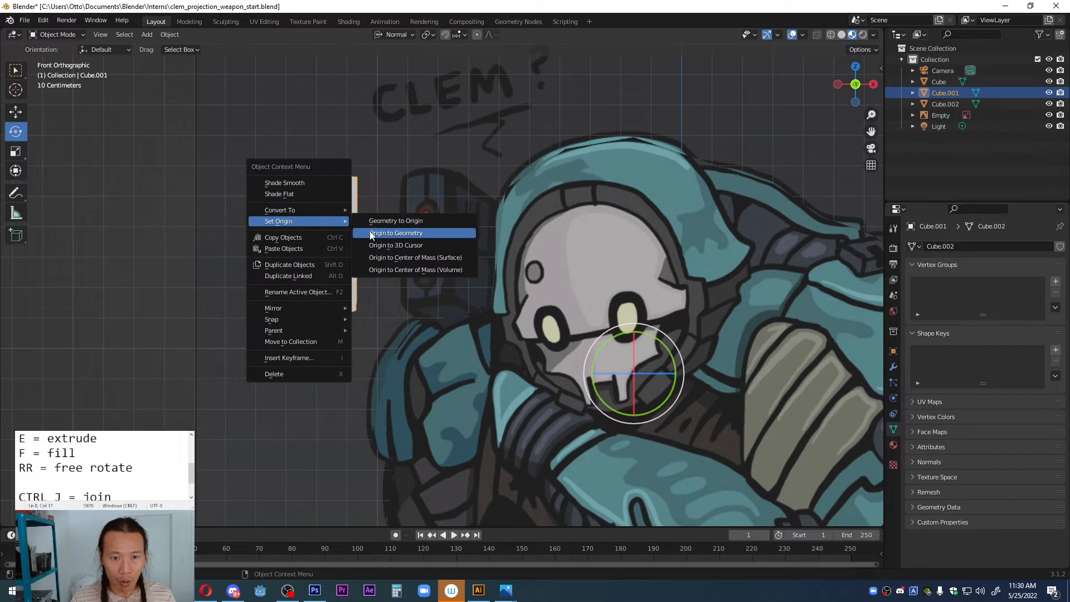
pyautogui.click(386, 257)
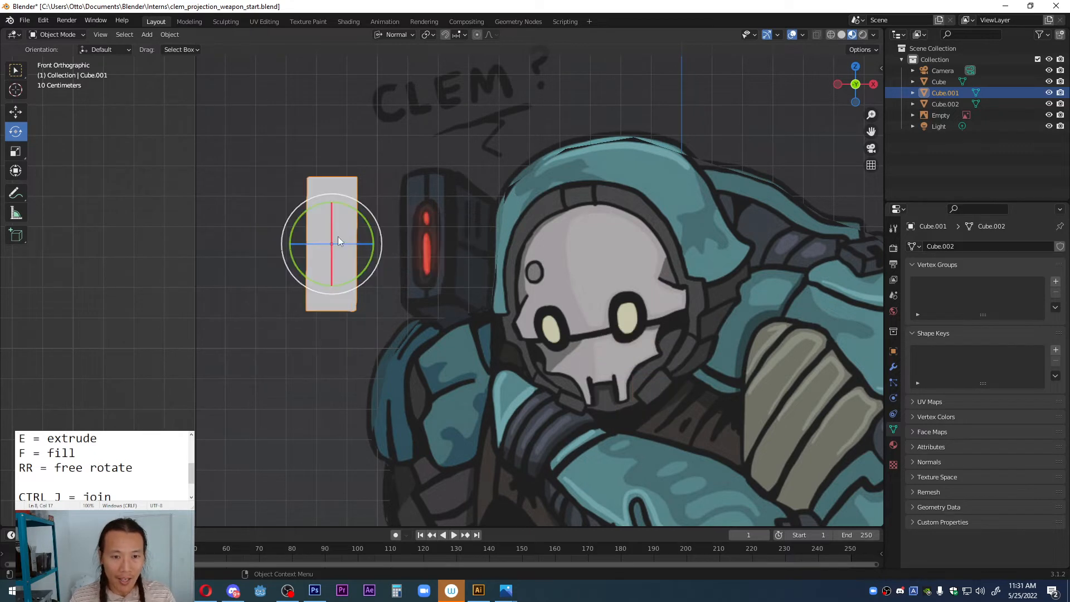
# Step: Try to rotate the white block around its new origin
pyautogui.moveTo(346, 244)
pyautogui.mouseDown()
pyautogui.moveTo(330, 243)
pyautogui.moveTo(351, 246)
pyautogui.mouseUp()
pyautogui.moveTo(351, 246); pyautogui.dragTo(245, 237, button='middle')
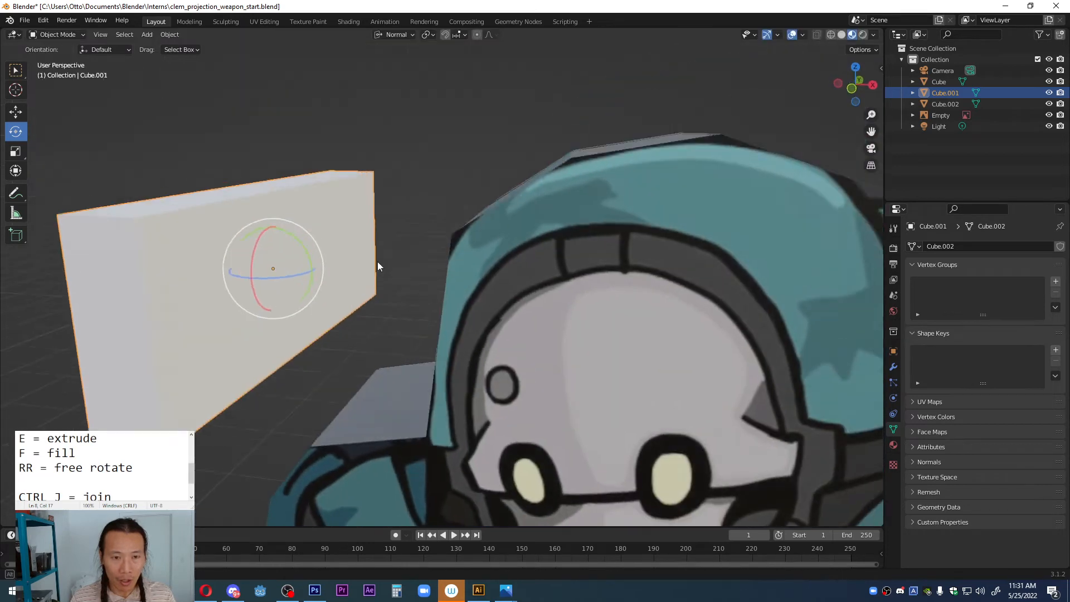
pyautogui.moveTo(246, 238); pyautogui.dragTo(269, 263)
pyautogui.hotkey('ctrl', 'z')
pyautogui.hotkey('ctrl', 'z')
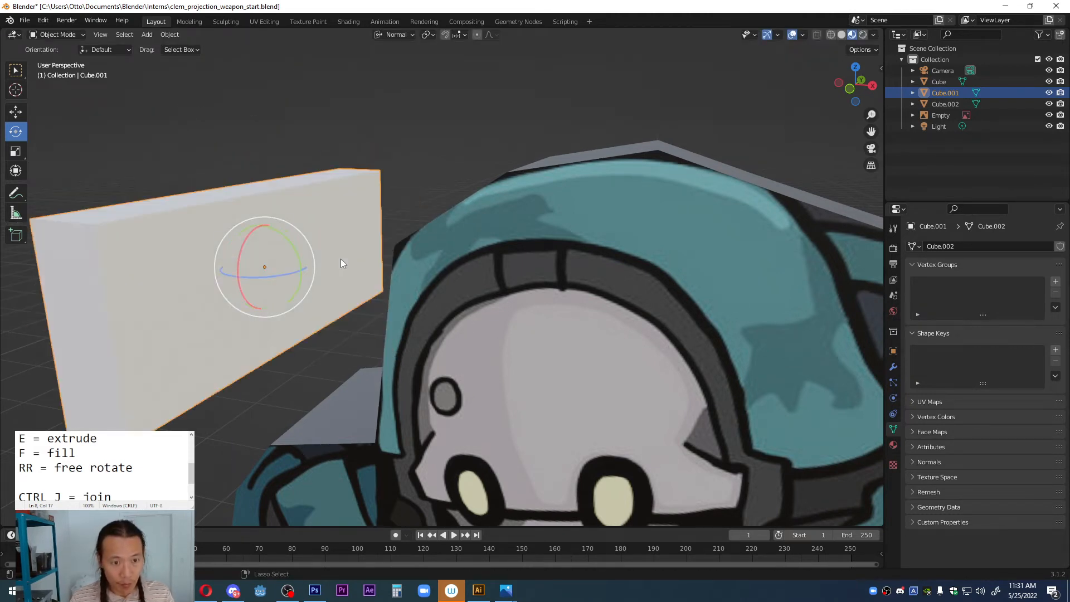
# Step: In the front view, free-rotate the white block to show its side and underside, and move it over the drawn weapon box
pyautogui.keyDown('shift'); pyautogui.moveTo(277, 306); pyautogui.dragTo(303, 307, button='middle'); pyautogui.keyUp('shift')
pyautogui.press('KP_1')
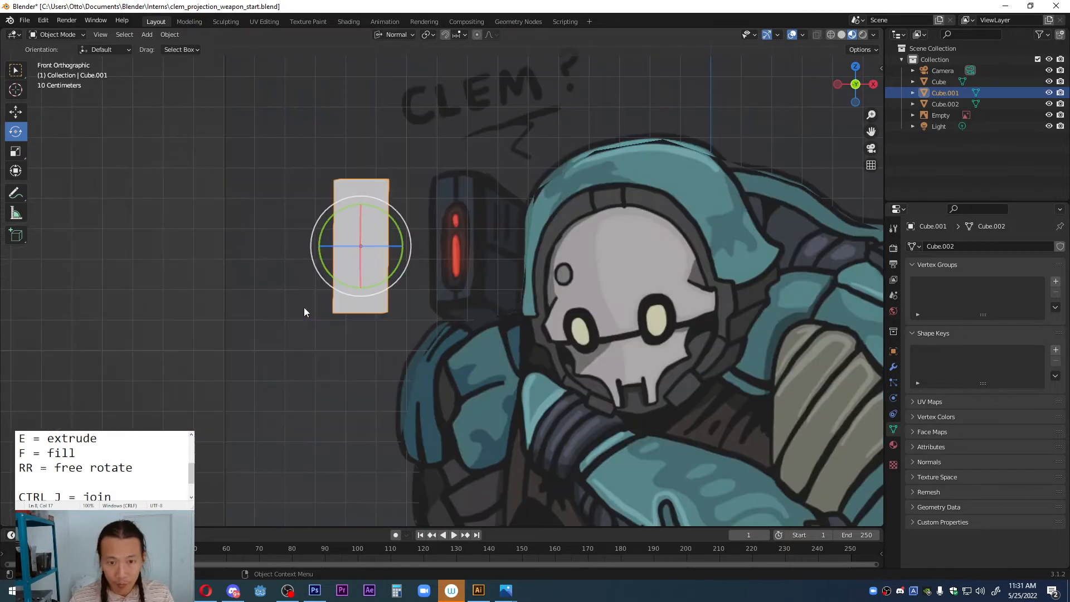
pyautogui.press('r')
pyautogui.press('r')
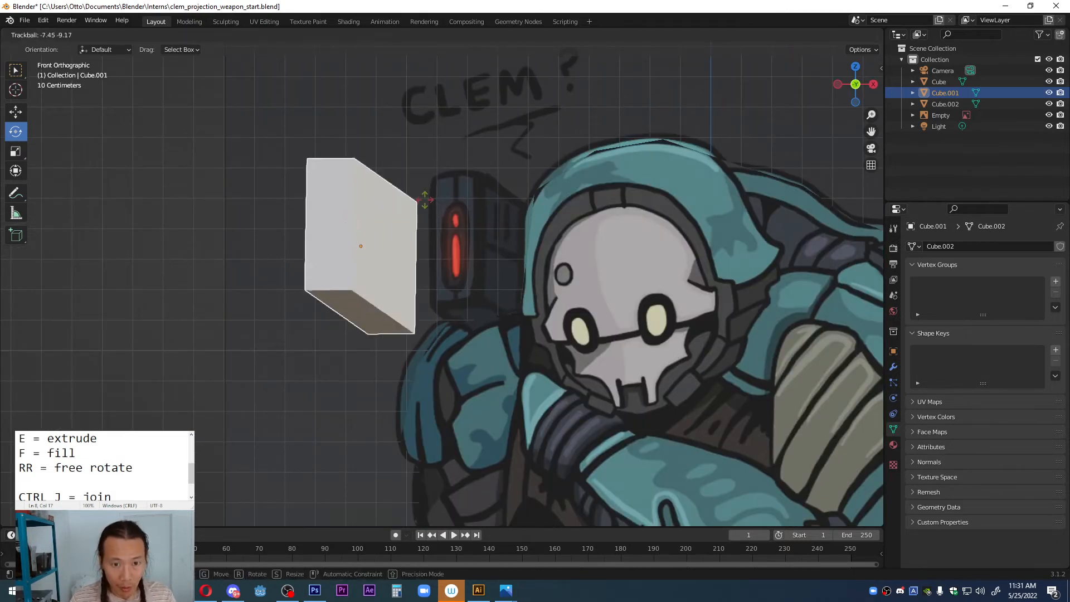
pyautogui.click(426, 201)
pyautogui.press('g')
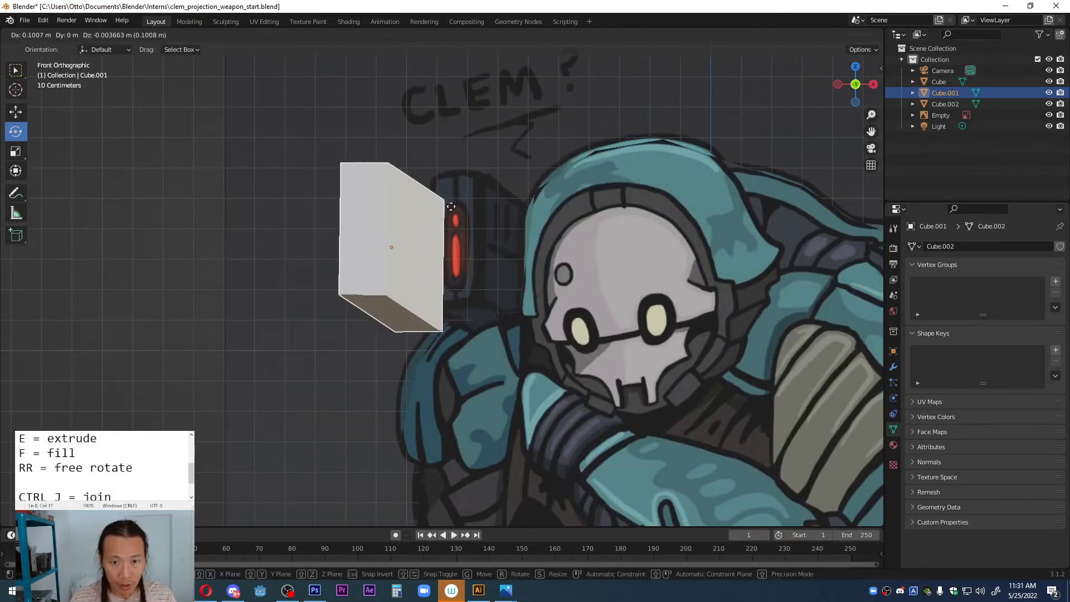
pyautogui.click(535, 210)
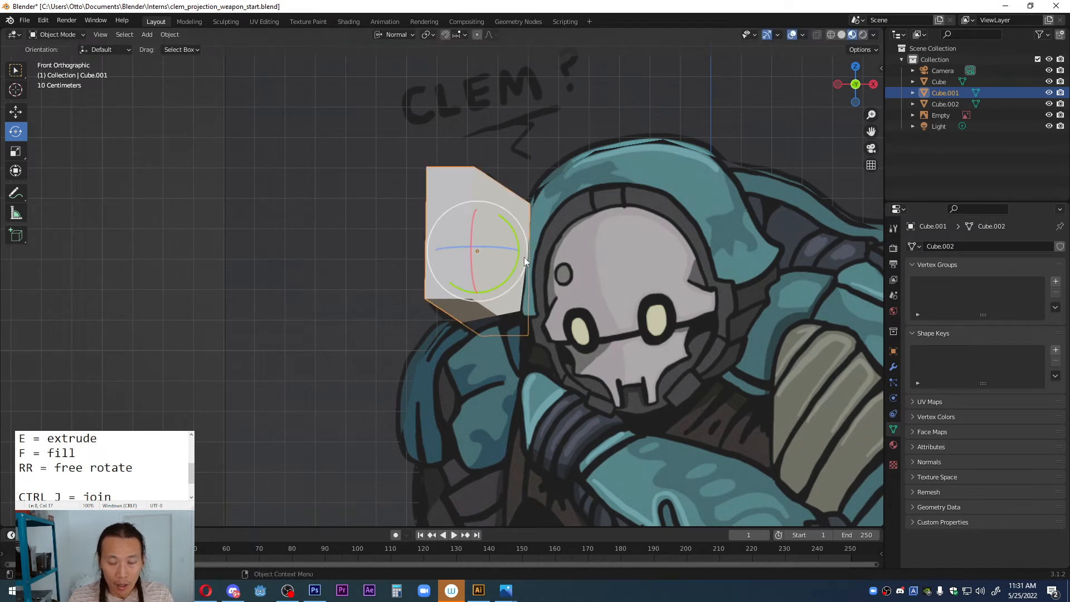
# Step: Compare the Rotate gizmo's axes on the tilted block in Global and Normal orientation, from the front and from above
pyautogui.click(400, 36)
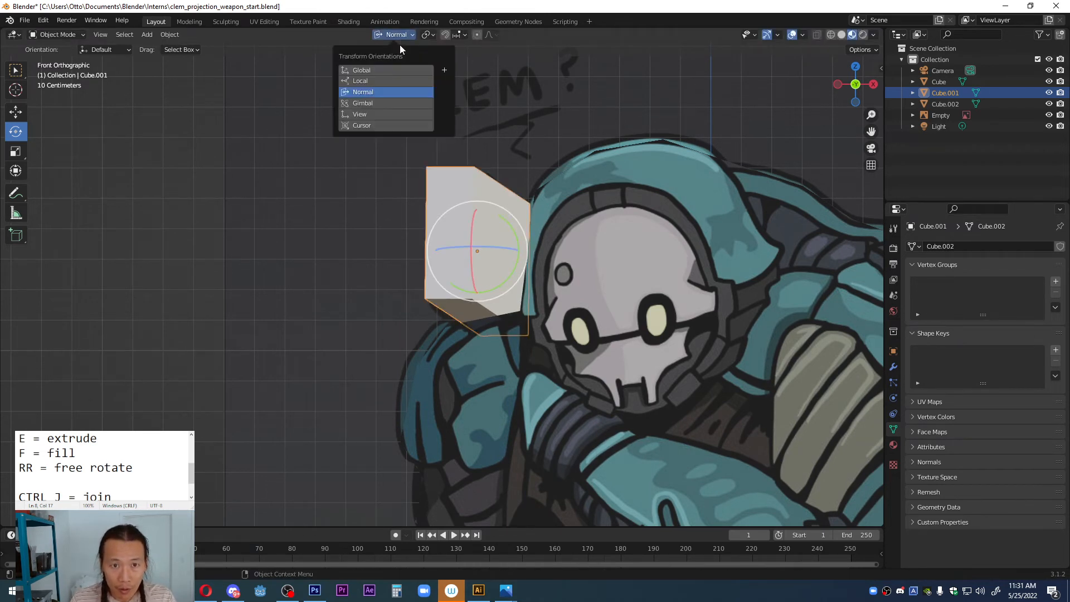
pyautogui.click(388, 68)
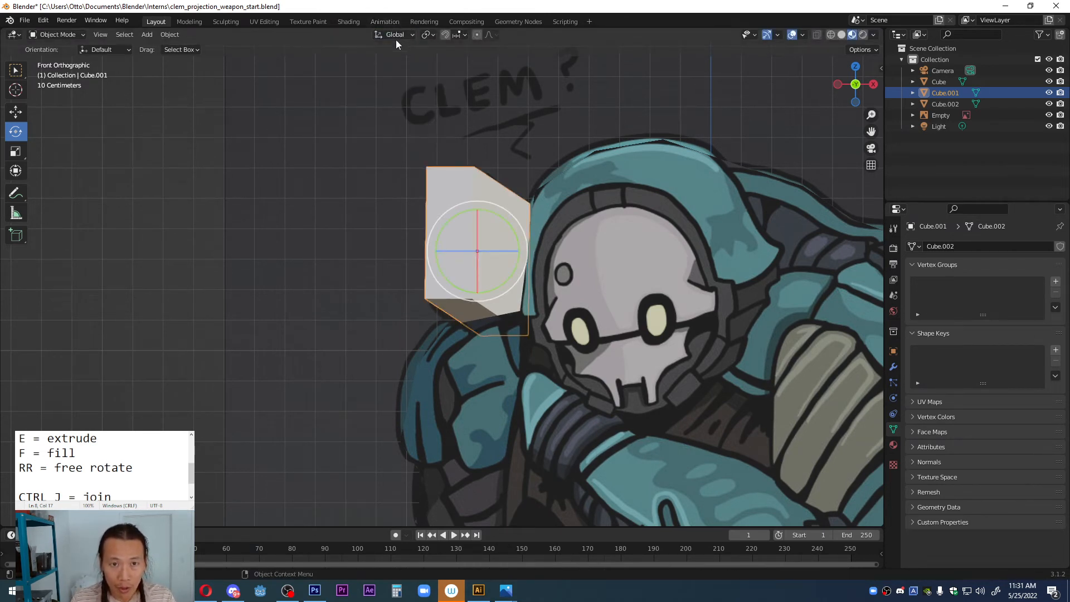
pyautogui.click(398, 36)
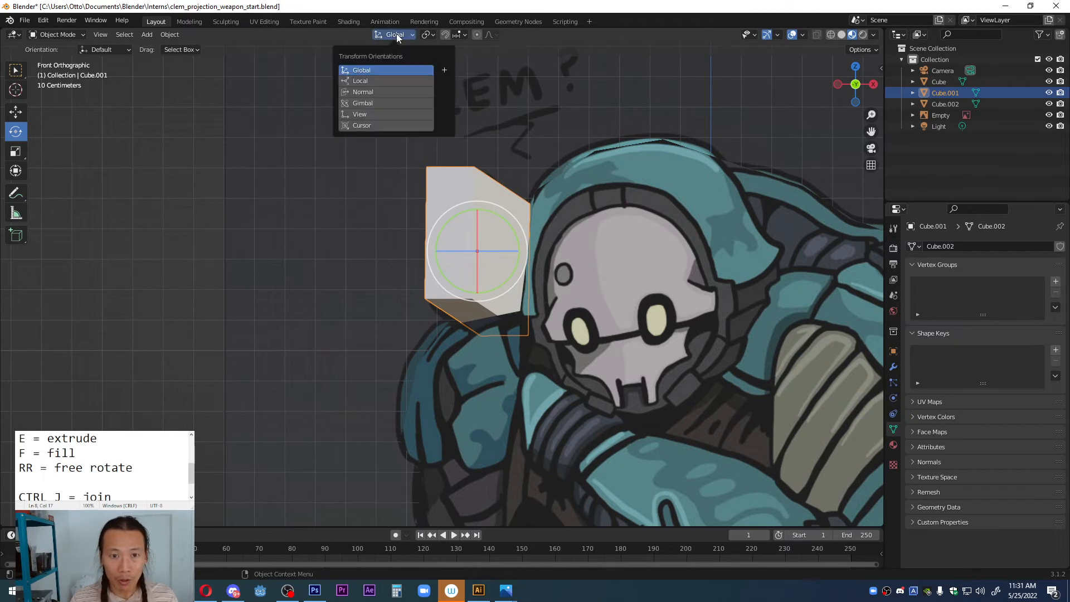
pyautogui.click(377, 92)
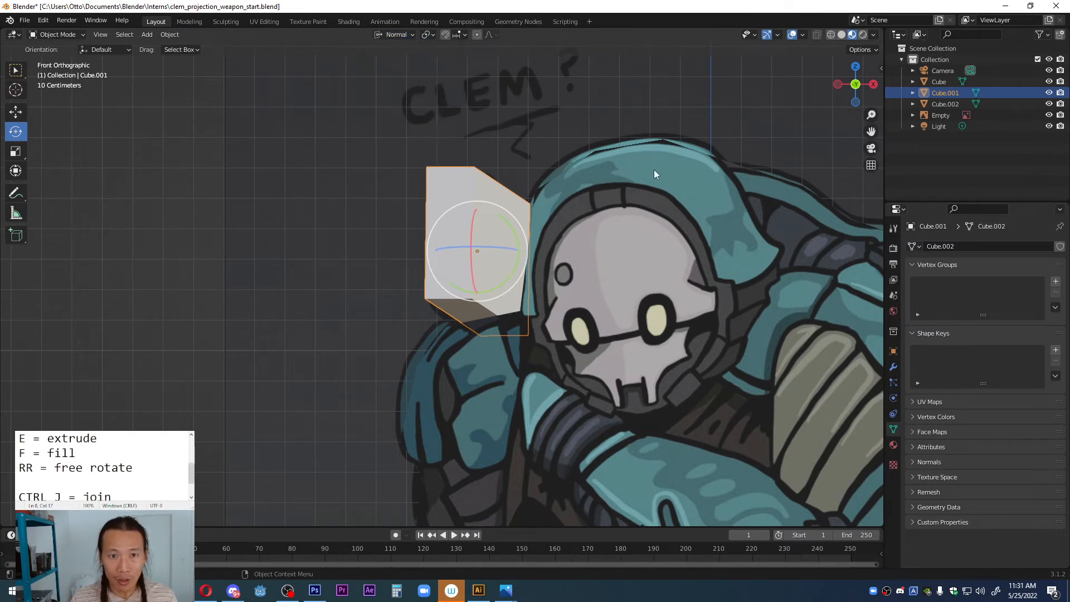
pyautogui.click(385, 34)
pyautogui.click(372, 70)
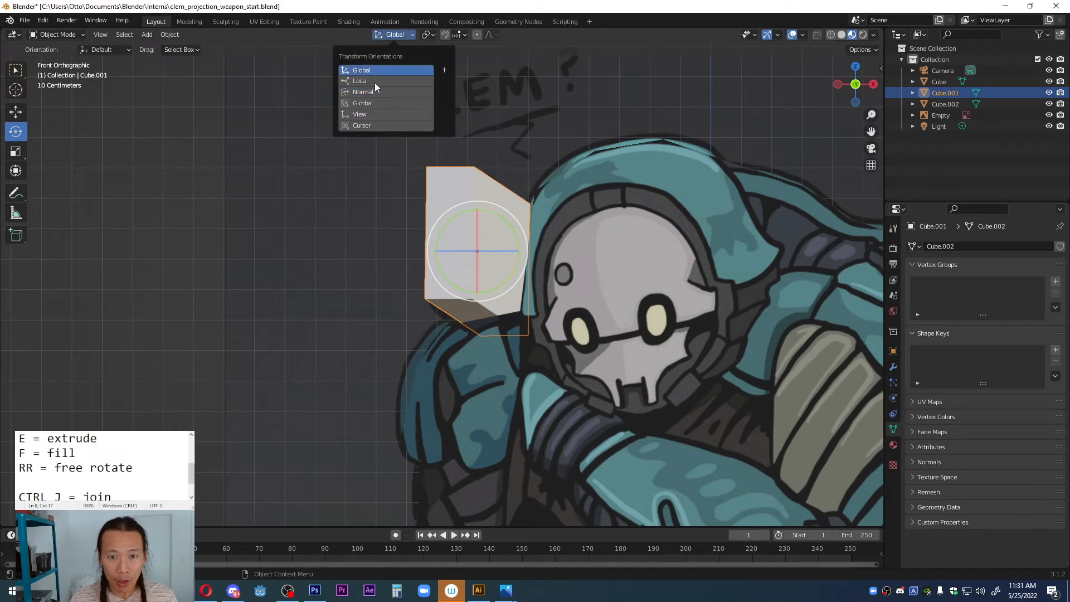
pyautogui.moveTo(484, 251); pyautogui.dragTo(488, 351, button='middle')
pyautogui.moveTo(472, 233); pyautogui.dragTo(480, 319, button='middle')
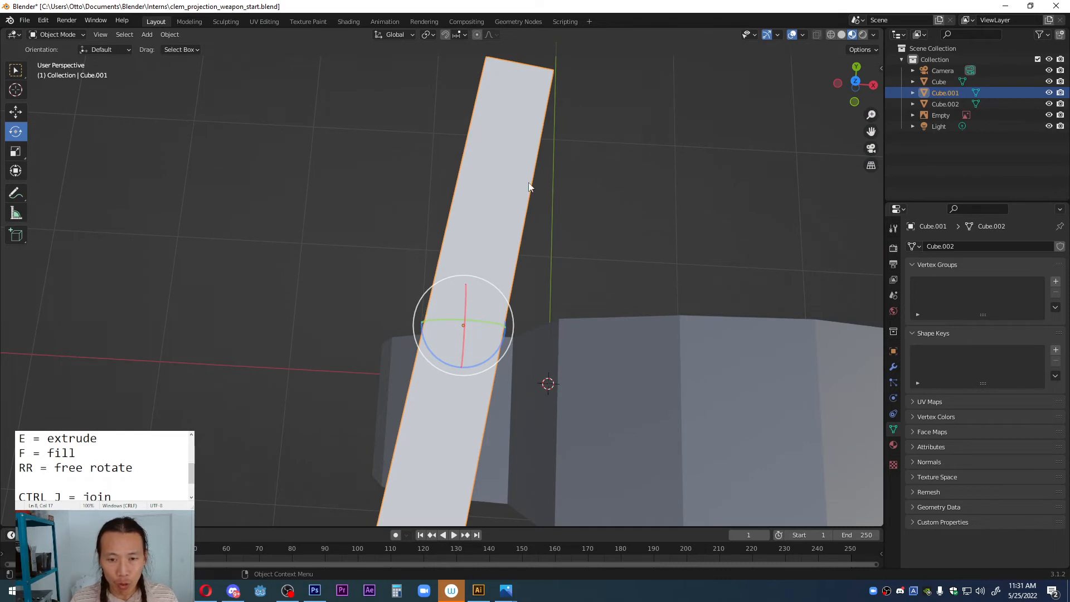
pyautogui.click(397, 34)
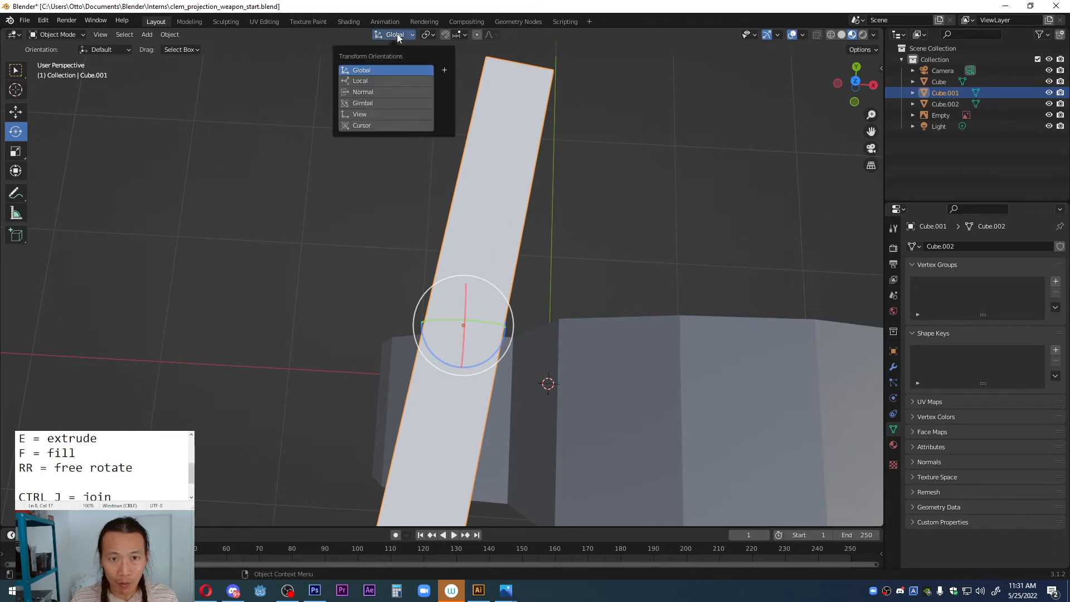
pyautogui.click(382, 92)
pyautogui.moveTo(477, 329)
pyautogui.mouseDown(button='middle')
pyautogui.moveTo(426, 290)
pyautogui.moveTo(460, 320)
pyautogui.mouseUp(button='middle')
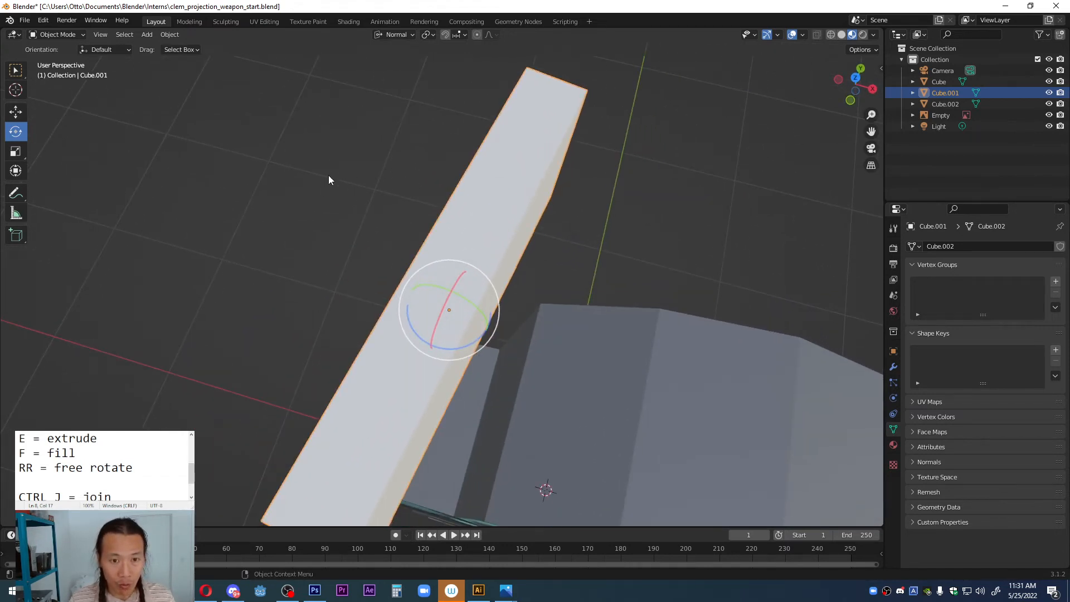
# Step: Activate the Scale tool and examine its handles on the tilted block from several angles
pyautogui.hotkey('shift', 'space')
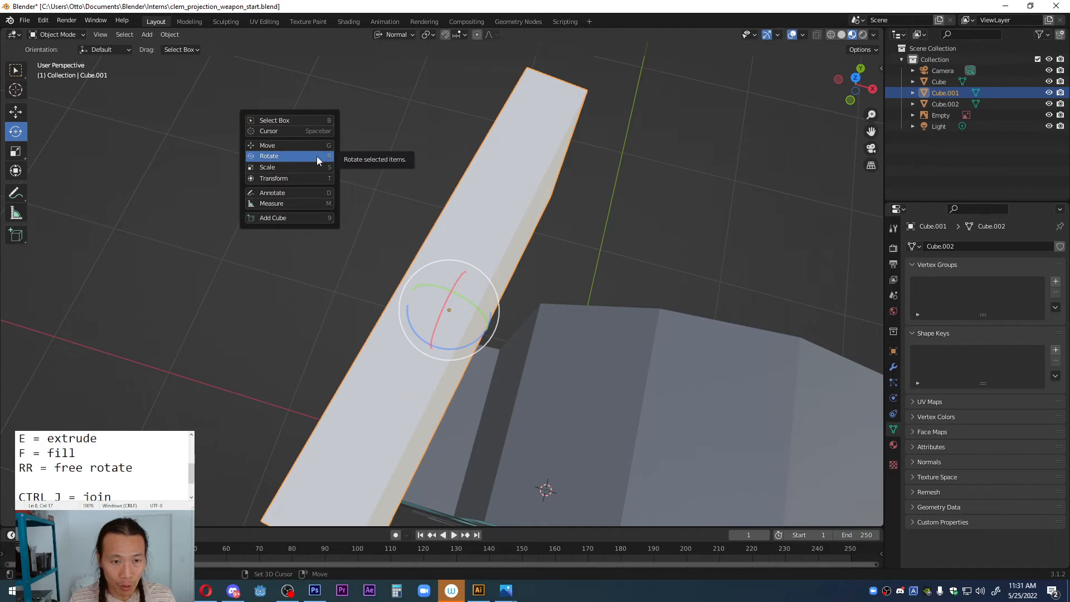
pyautogui.click(274, 167)
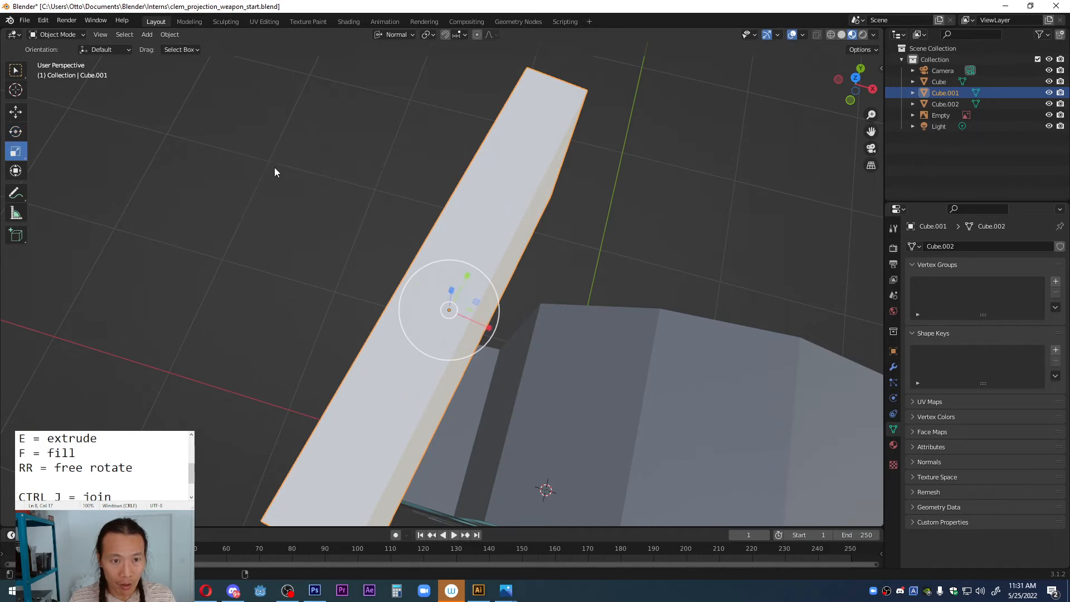
pyautogui.moveTo(457, 209); pyautogui.dragTo(443, 233, button='middle')
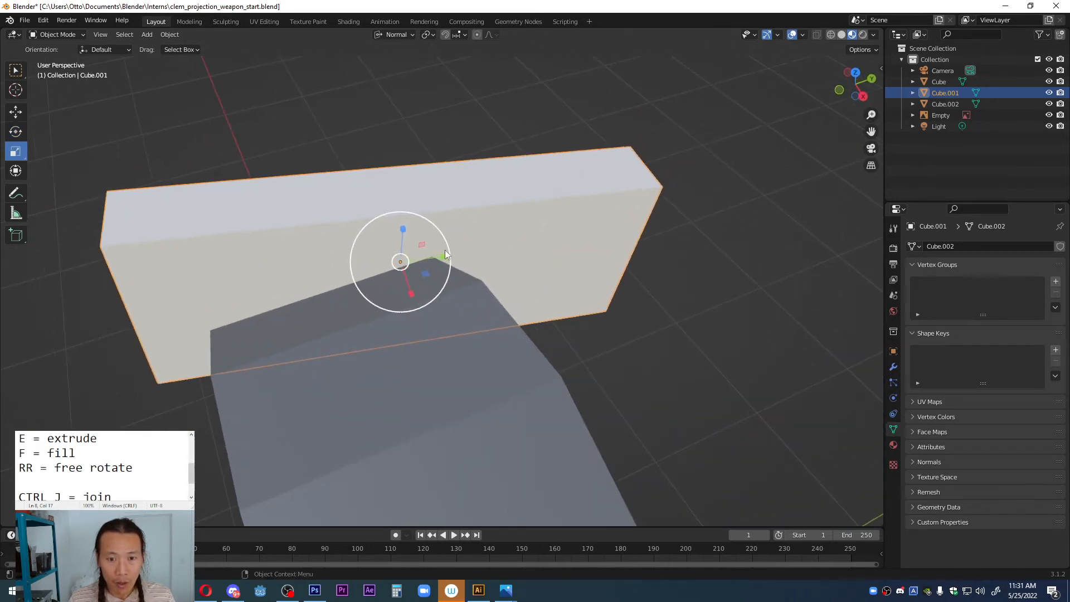
pyautogui.moveTo(443, 257)
pyautogui.mouseDown()
pyautogui.moveTo(420, 255)
pyautogui.moveTo(439, 253)
pyautogui.mouseUp()
pyautogui.moveTo(390, 254); pyautogui.dragTo(438, 233, button='middle')
# Step: Compare the Scale gizmo's axes on the block in Global and Normal orientation, finishing with Normal
pyautogui.click(396, 35)
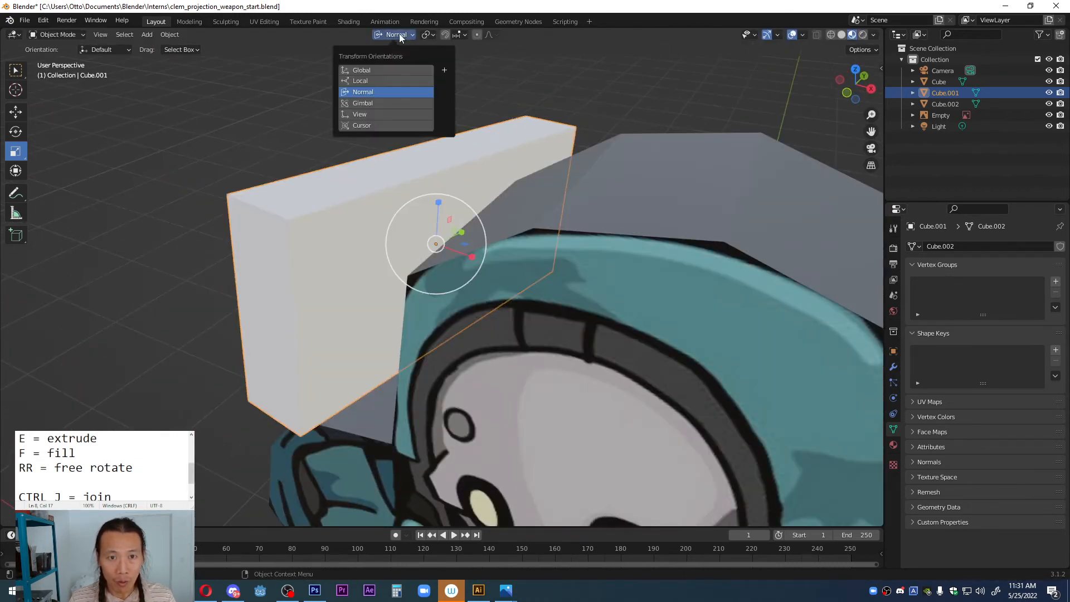
pyautogui.click(385, 71)
pyautogui.moveTo(479, 134); pyautogui.dragTo(598, 223, button='middle')
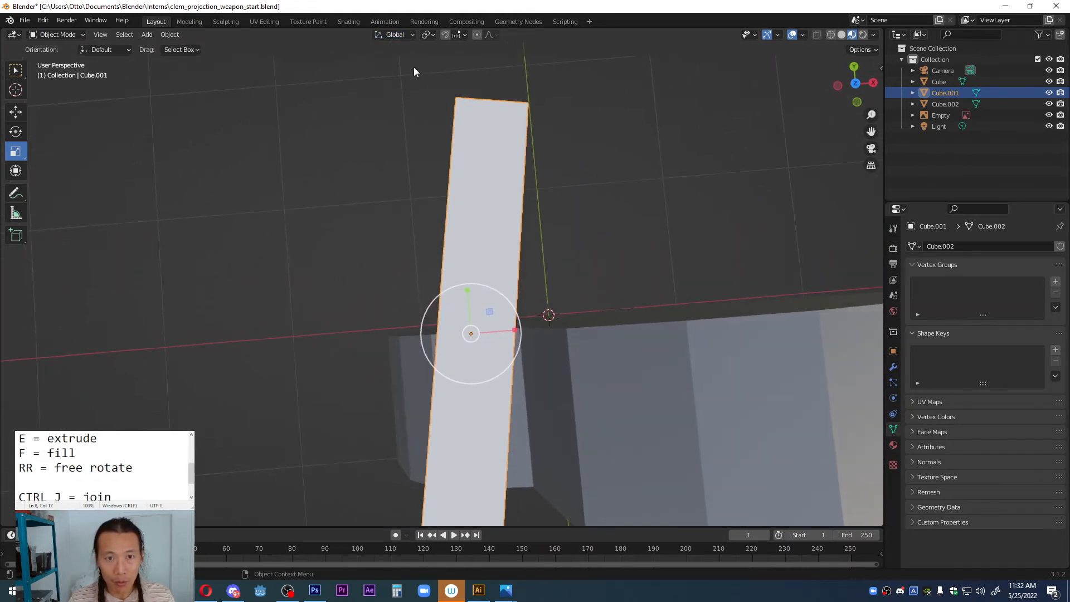
pyautogui.click(394, 34)
pyautogui.click(386, 92)
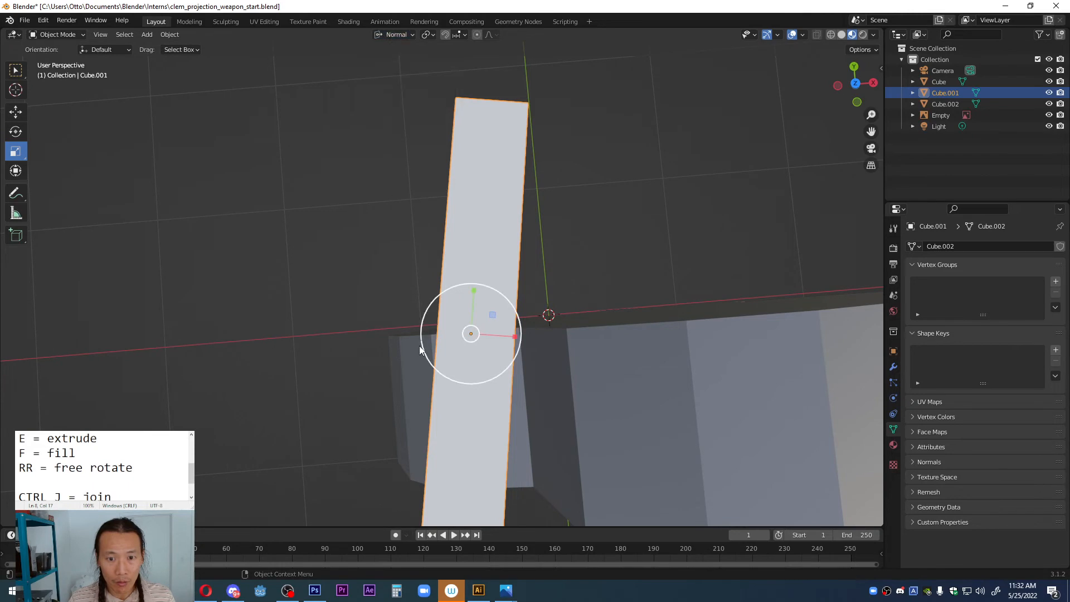
pyautogui.moveTo(419, 345); pyautogui.dragTo(419, 216, button='middle')
# Step: Select the small cylinder beside the legs, set its origin to Center of Mass (Surface), and enter Edit Mode
pyautogui.scroll(-3, 504, 265)
pyautogui.moveTo(504, 264); pyautogui.dragTo(476, 292, button='middle')
pyautogui.scroll(-4, 476, 292)
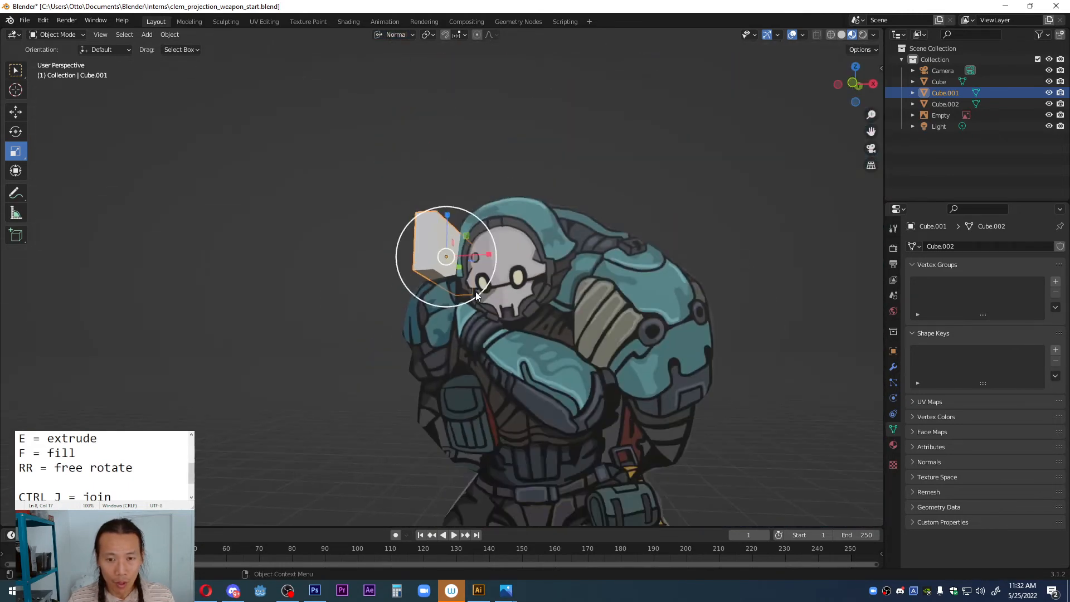
pyautogui.keyDown('shift'); pyautogui.moveTo(463, 438); pyautogui.dragTo(471, 269, button='middle'); pyautogui.keyUp('shift')
pyautogui.click(402, 349)
pyautogui.moveTo(402, 349); pyautogui.dragTo(384, 372, button='middle')
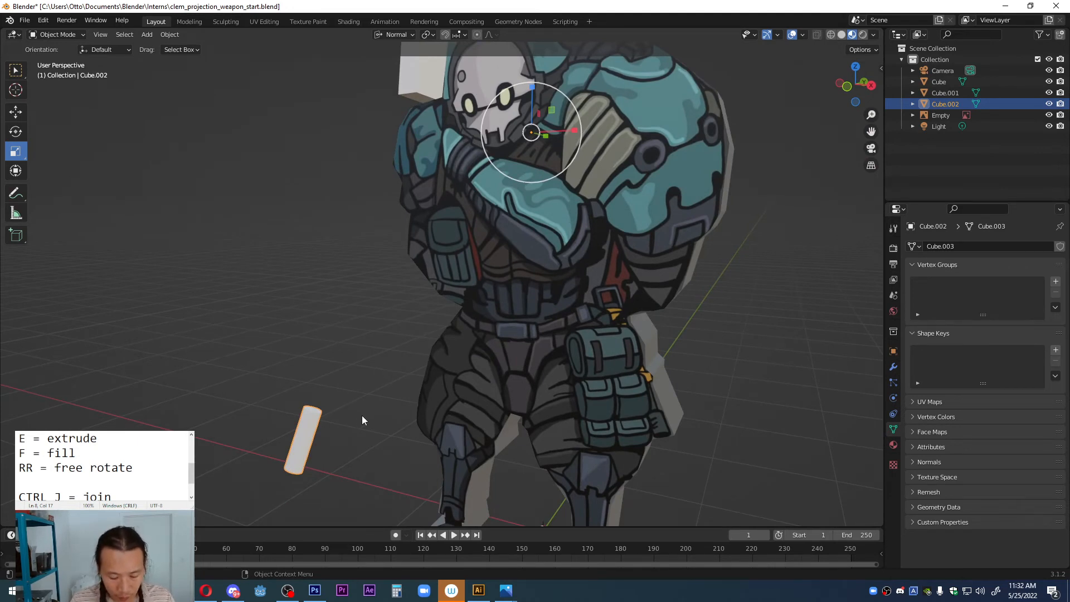
pyautogui.rightClick(313, 422)
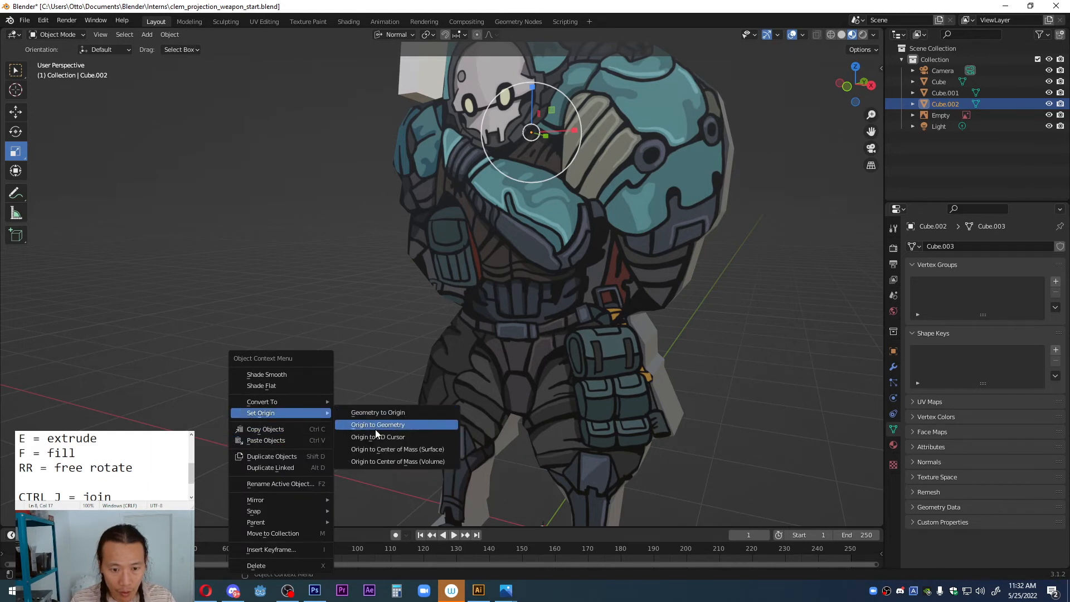
pyautogui.click(393, 452)
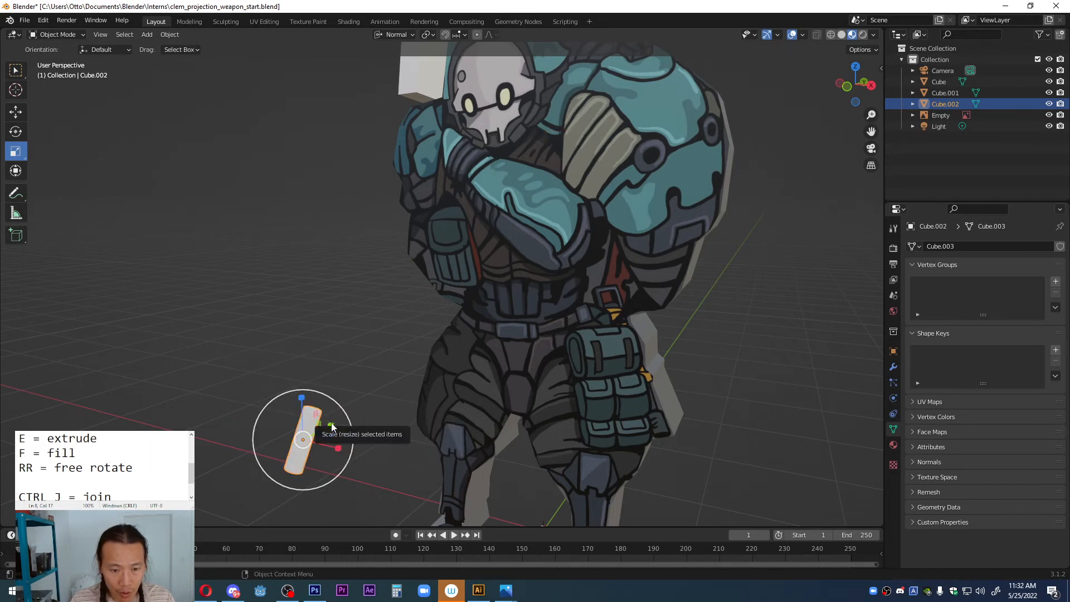
pyautogui.press('Tab')
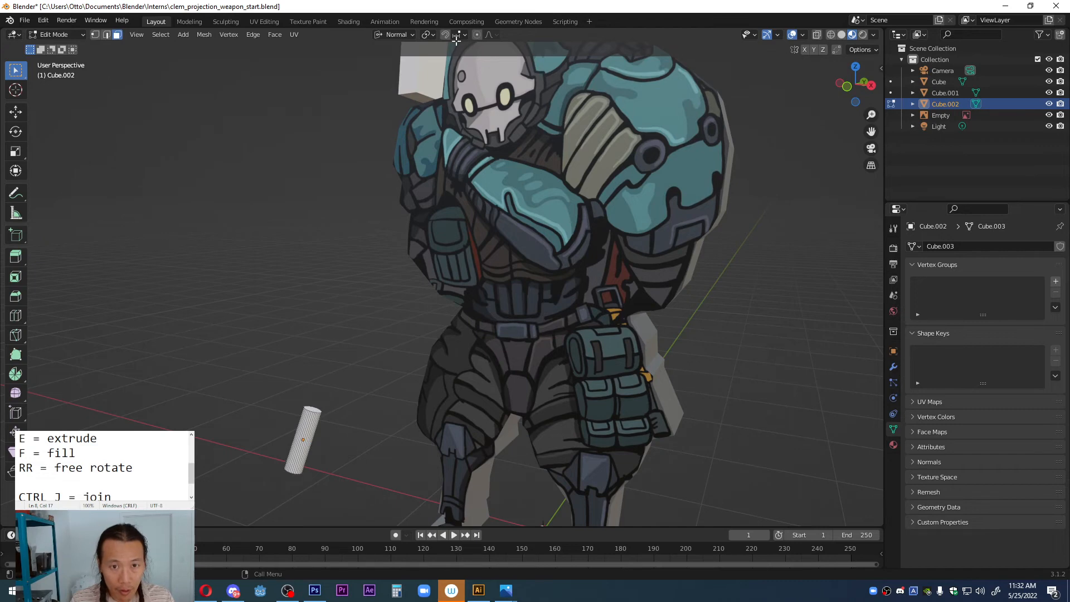
# Step: Set the transform orientation to Global and extrude the small cylinder's upper end along its axis up to the chest pouch in the drawing
pyautogui.click(396, 35)
pyautogui.click(393, 71)
pyautogui.press('KP_1')
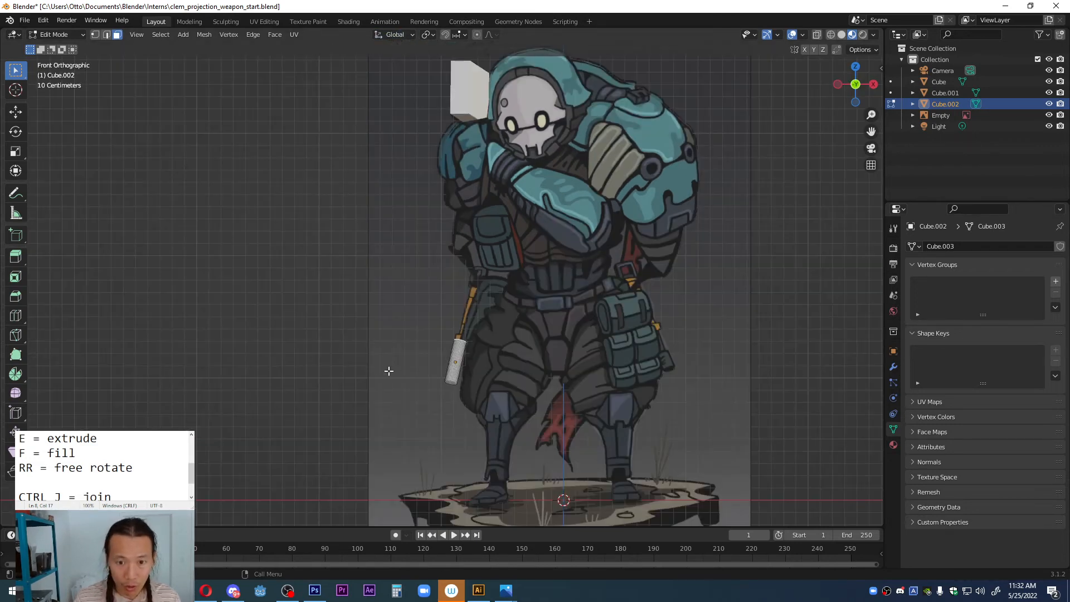
pyautogui.scroll(5, 465, 333)
pyautogui.press('e')
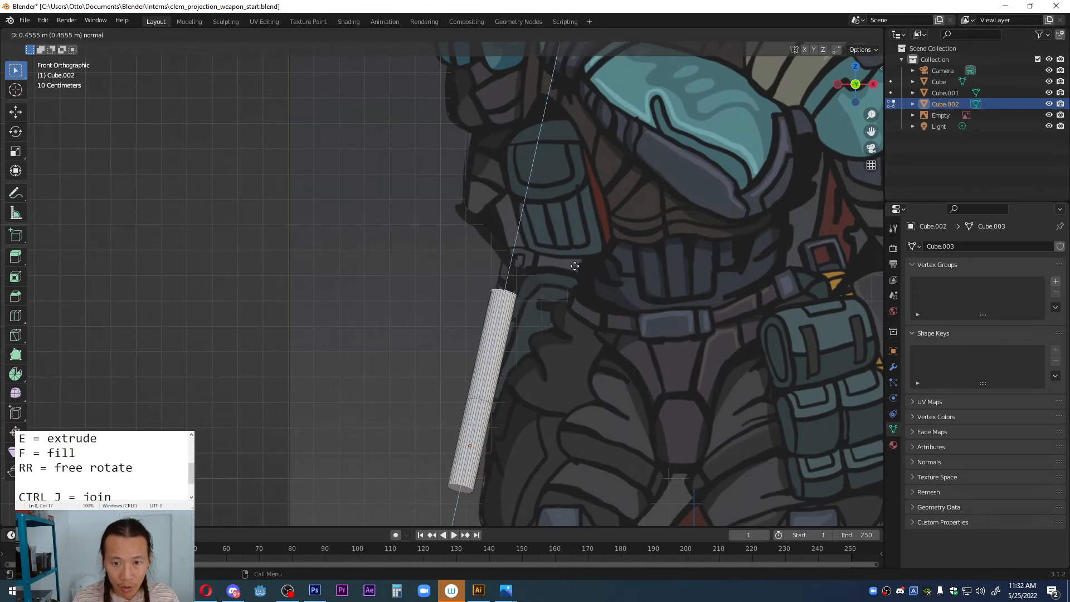
pyautogui.click(615, 180)
pyautogui.press('Tab')
pyautogui.scroll(-5, 580, 259)
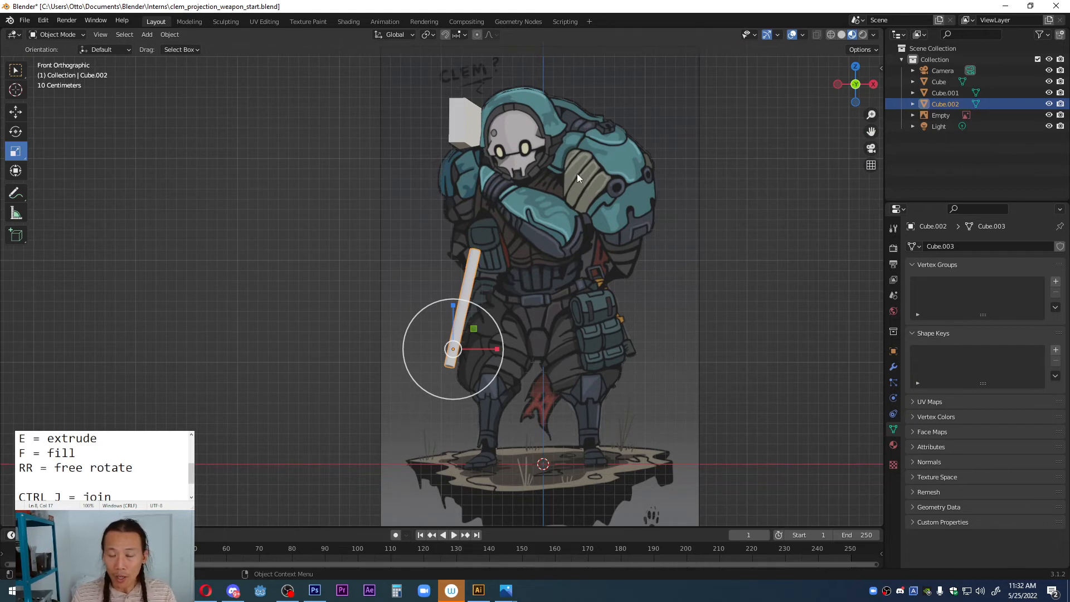
# Step: Activate the Select Box tool and move the lengthened rod about 1.2 m along global Y, back against the character
pyautogui.moveTo(577, 172); pyautogui.dragTo(613, 198, button='middle')
pyautogui.moveTo(482, 270); pyautogui.dragTo(460, 294, button='middle')
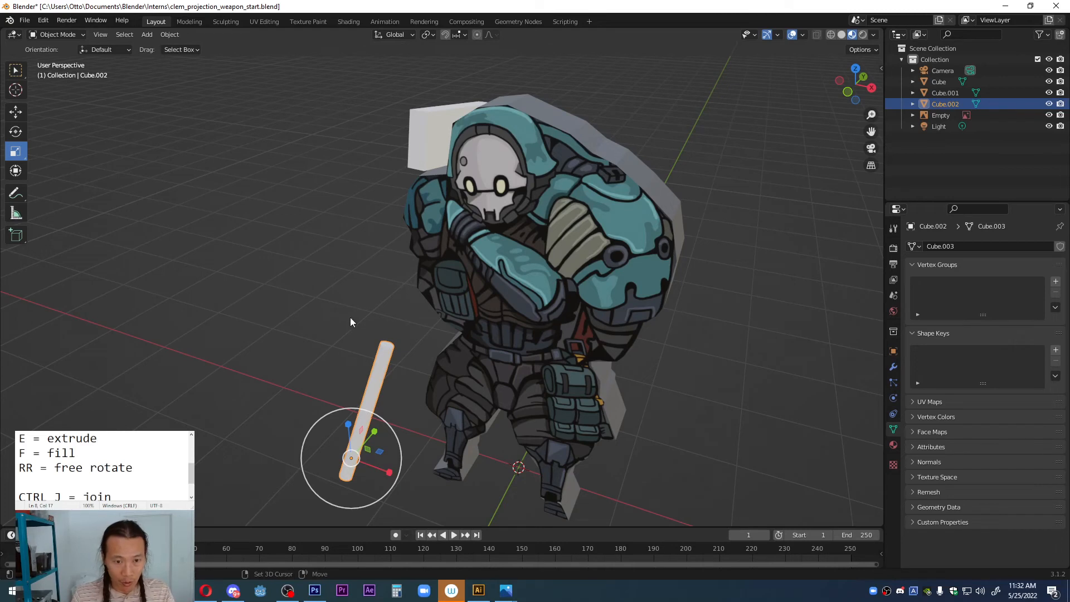
pyautogui.hotkey('shift', 'space')
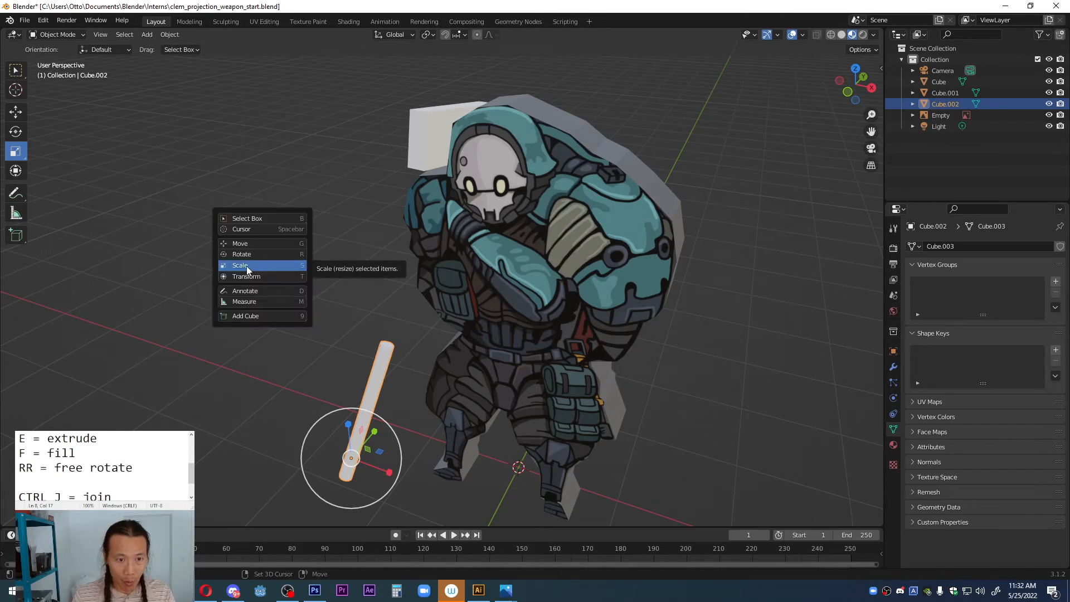
pyautogui.click(249, 221)
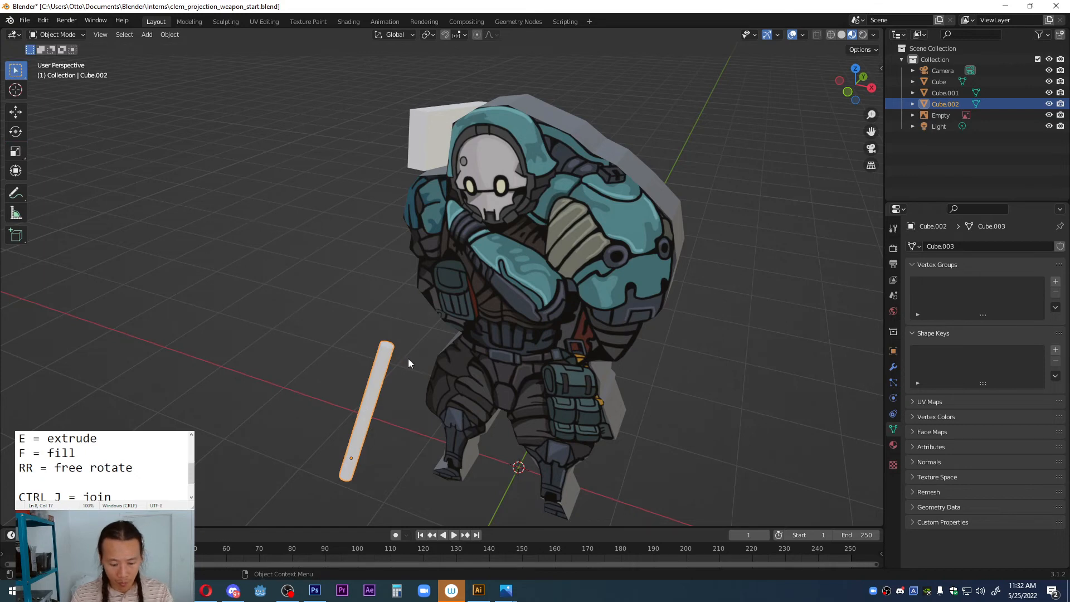
pyautogui.press('g')
pyautogui.press('y')
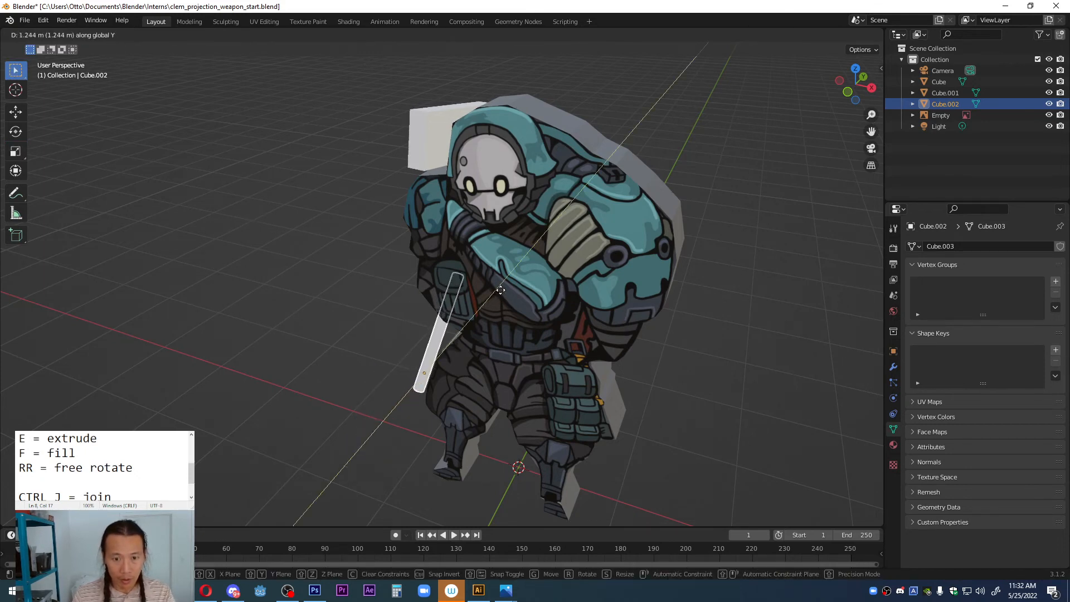
pyautogui.click(504, 288)
# Step: Rename the thin rod object as rifle and the block beside the head as shoulder
pyautogui.moveTo(506, 285)
pyautogui.mouseDown(button='middle')
pyautogui.moveTo(568, 273)
pyautogui.moveTo(490, 295)
pyautogui.mouseUp(button='middle')
pyautogui.doubleClick(948, 104)
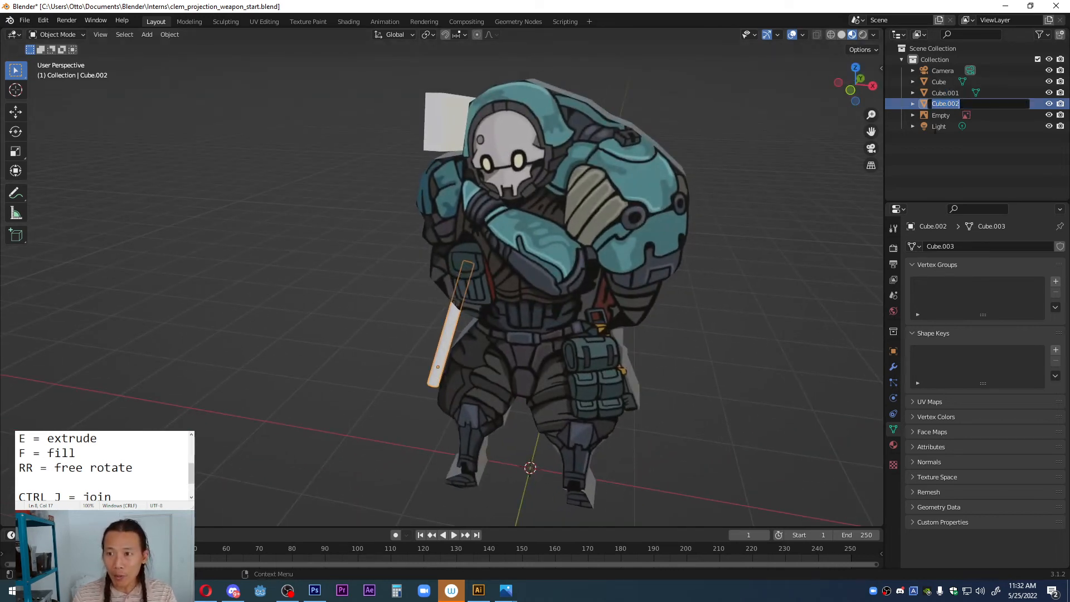
pyautogui.write('r')
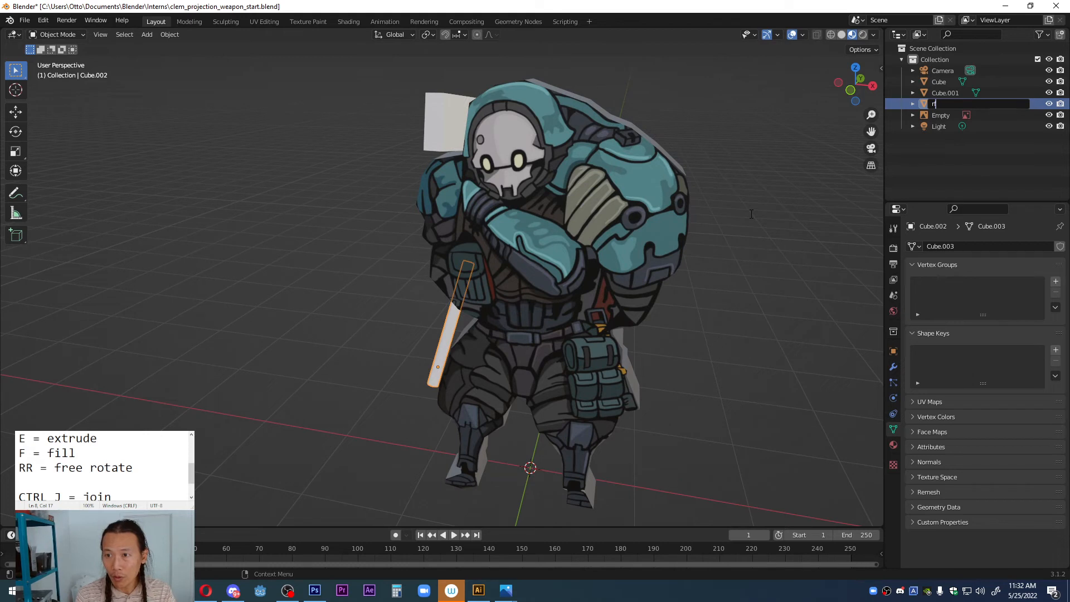
pyautogui.write('ifle')
pyautogui.press('Return')
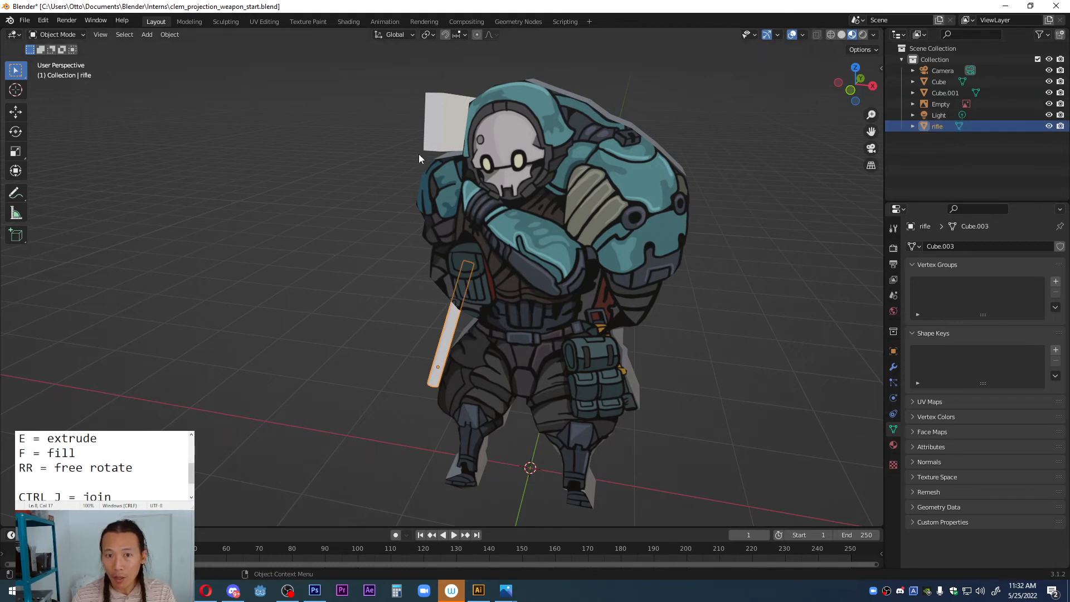
pyautogui.click(431, 127)
pyautogui.doubleClick(951, 93)
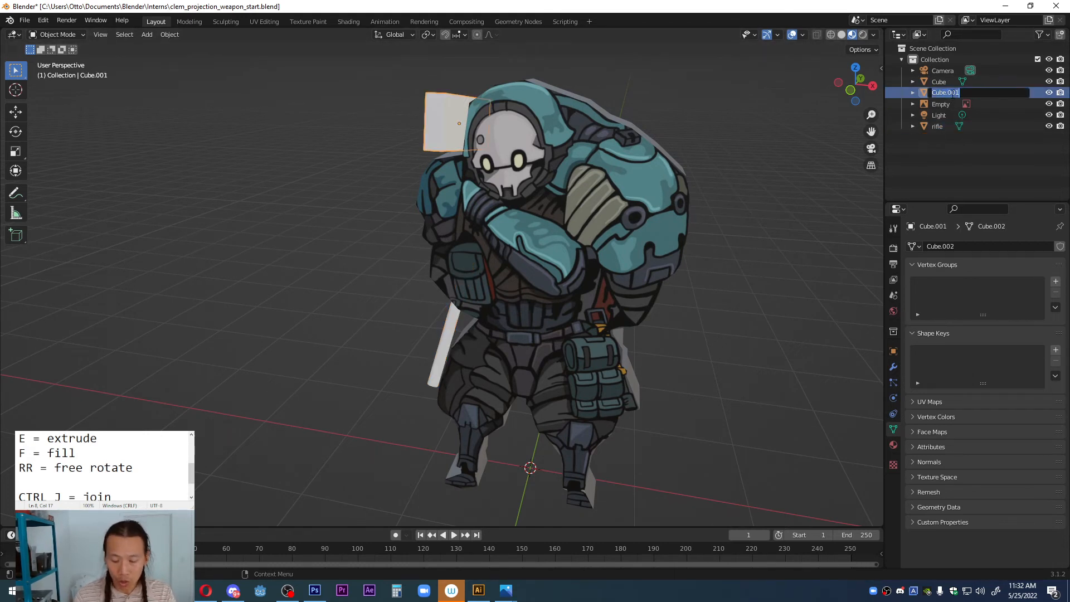
pyautogui.write('shoulder')
pyautogui.press('Return')
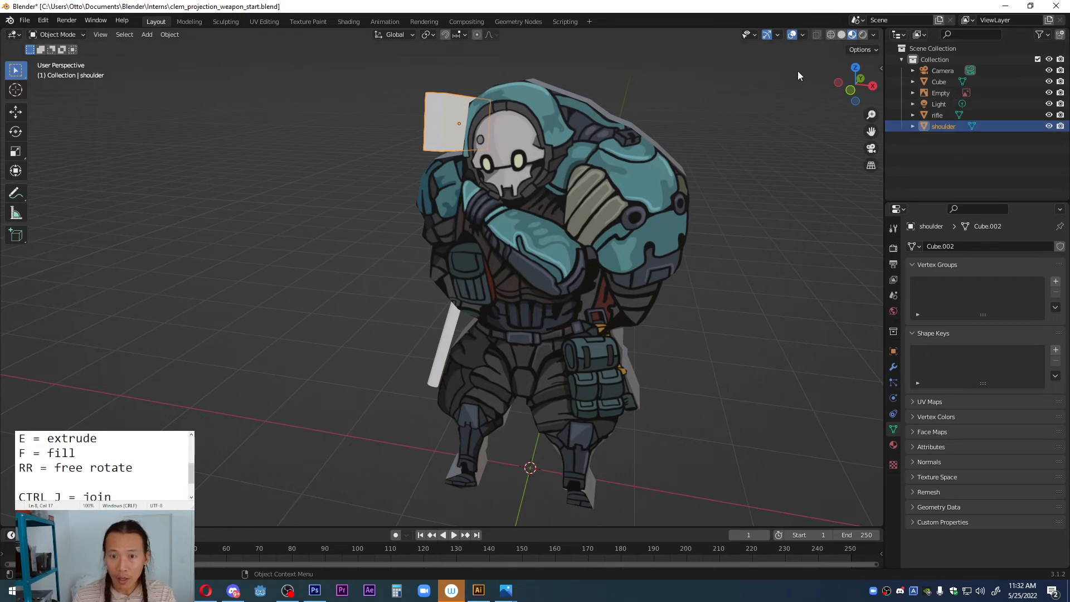
# Step: Rename the extruded character object as MAIN
pyautogui.click(938, 82)
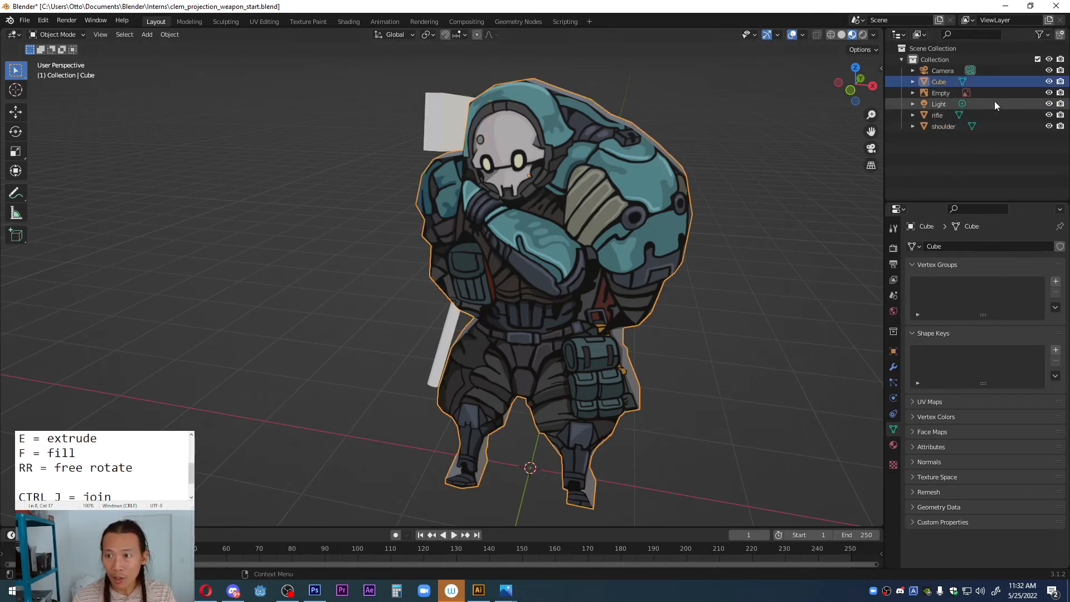
pyautogui.doubleClick(938, 82)
pyautogui.write('MAIN')
pyautogui.press('Return')
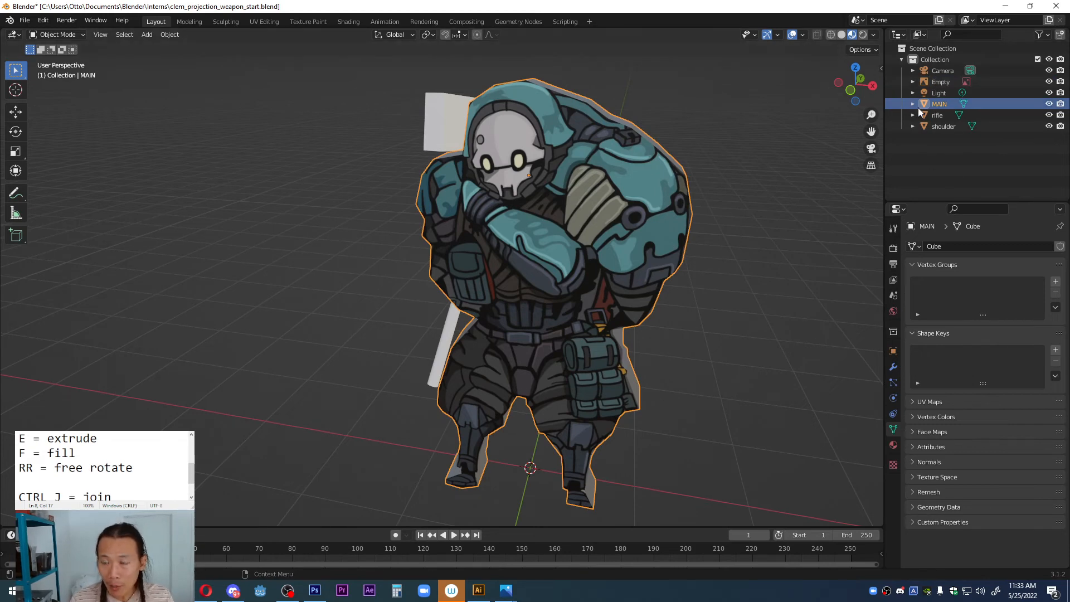
# Step: Join the shoulder block and the rifle into the MAIN object, keeping MAIN as the active object
pyautogui.moveTo(508, 166); pyautogui.dragTo(487, 178, button='middle')
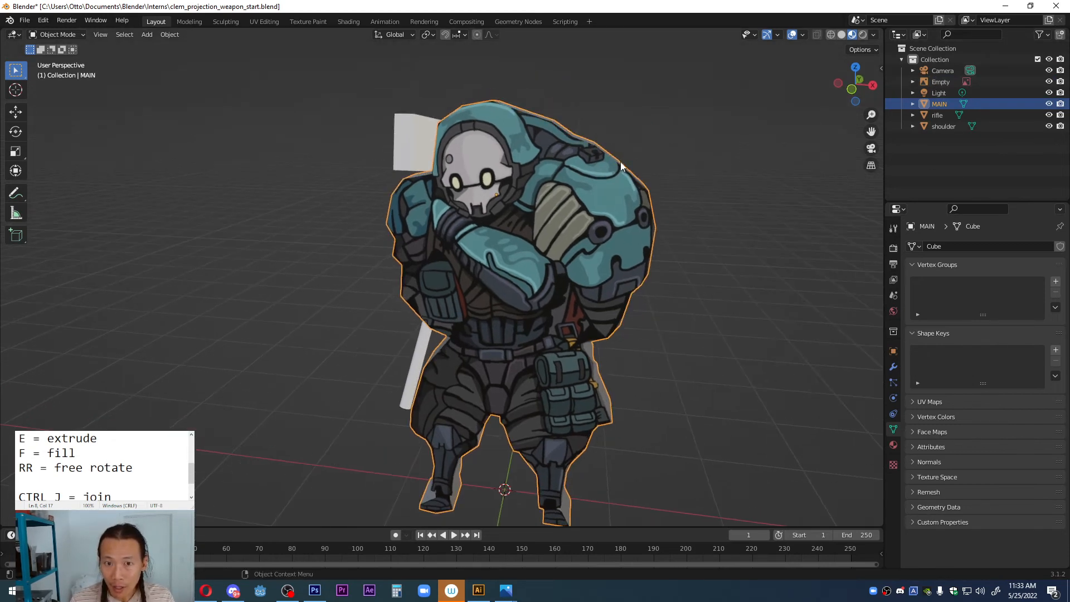
pyautogui.moveTo(388, 171); pyautogui.dragTo(420, 173, button='middle')
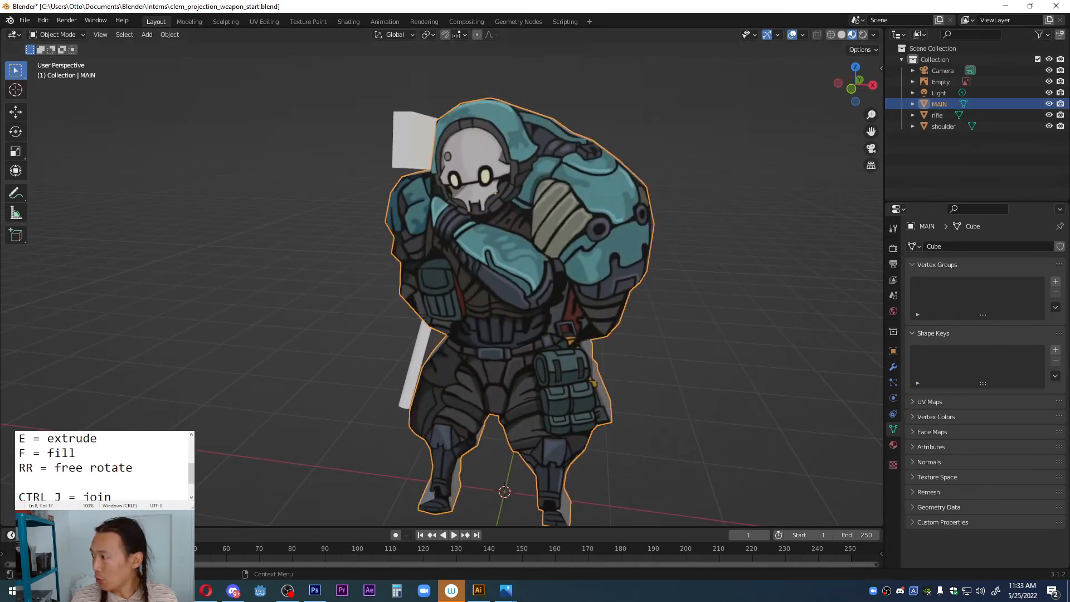
pyautogui.scroll(-1, 112, 469)
pyautogui.moveTo(113, 469); pyautogui.dragTo(20, 471)
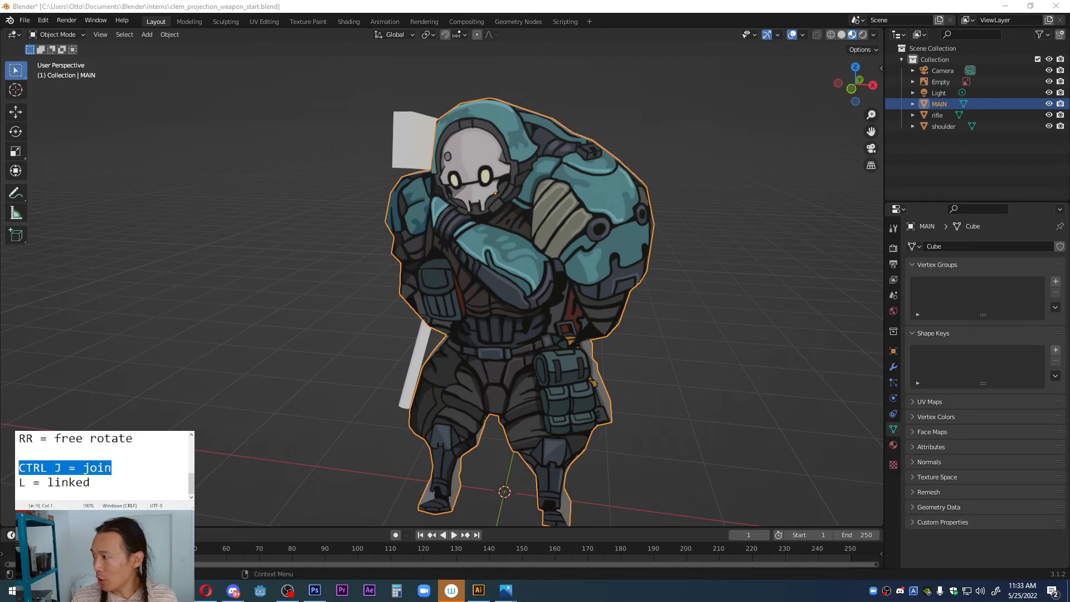
pyautogui.click(406, 137)
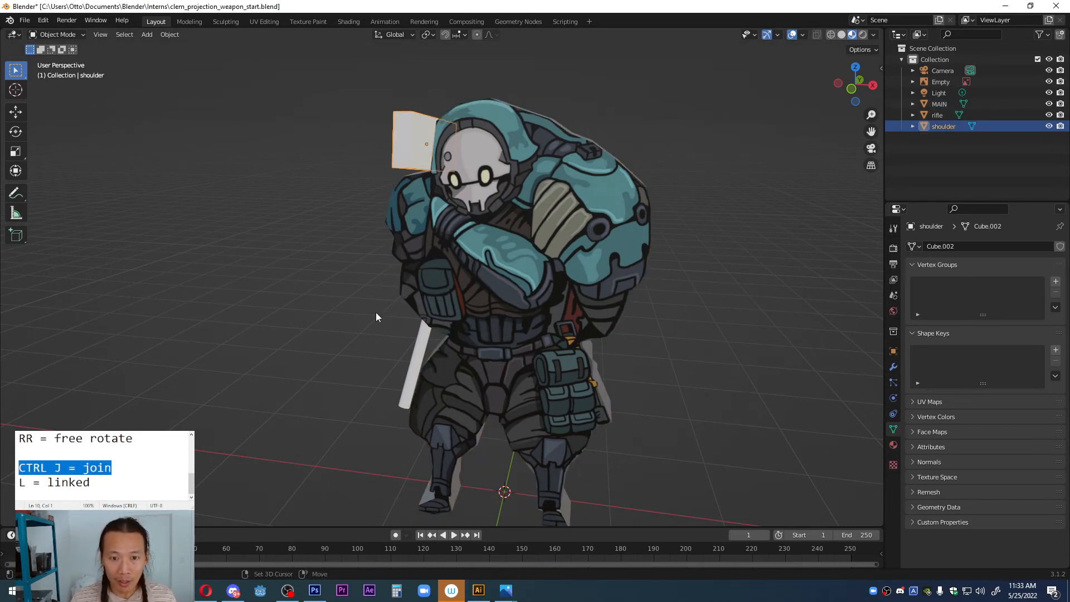
pyautogui.keyDown('shift'); pyautogui.click(417, 353); pyautogui.keyUp('shift')
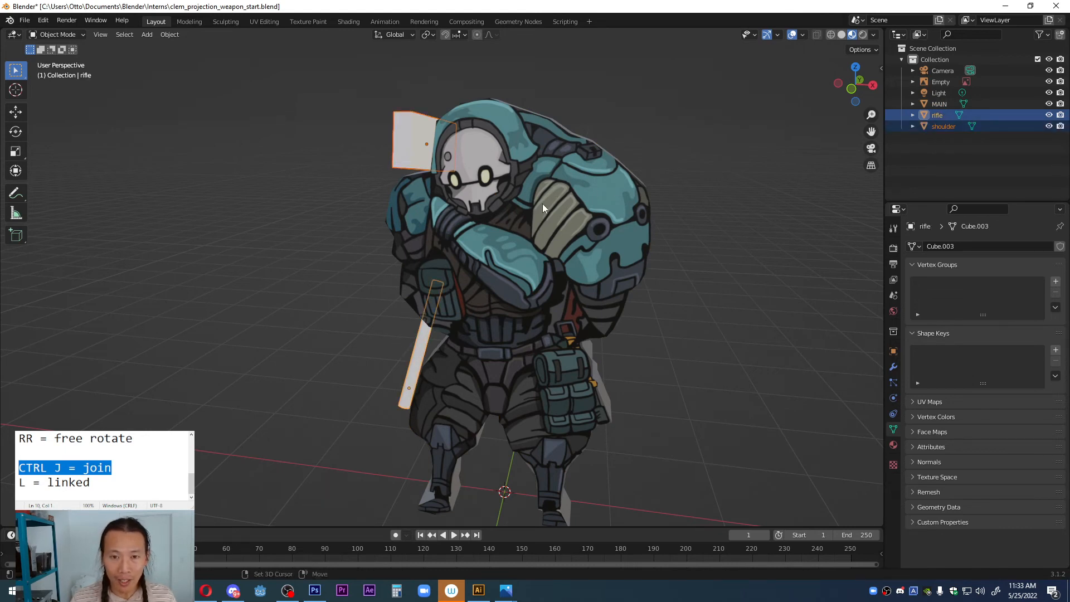
pyautogui.keyDown('shift'); pyautogui.click(553, 182); pyautogui.keyUp('shift')
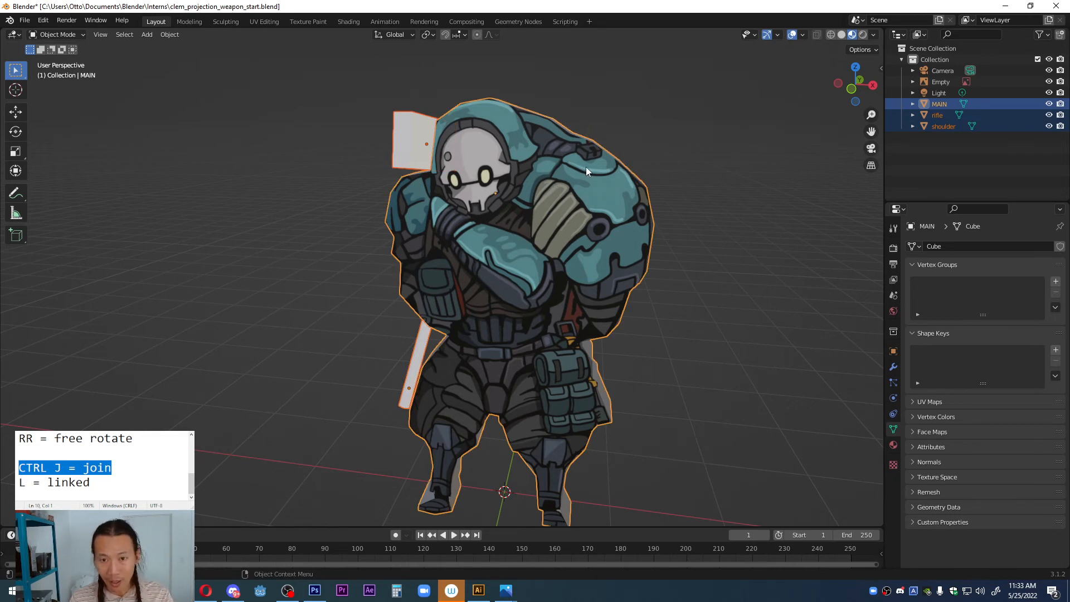
pyautogui.hotkey('ctrl', 'j')
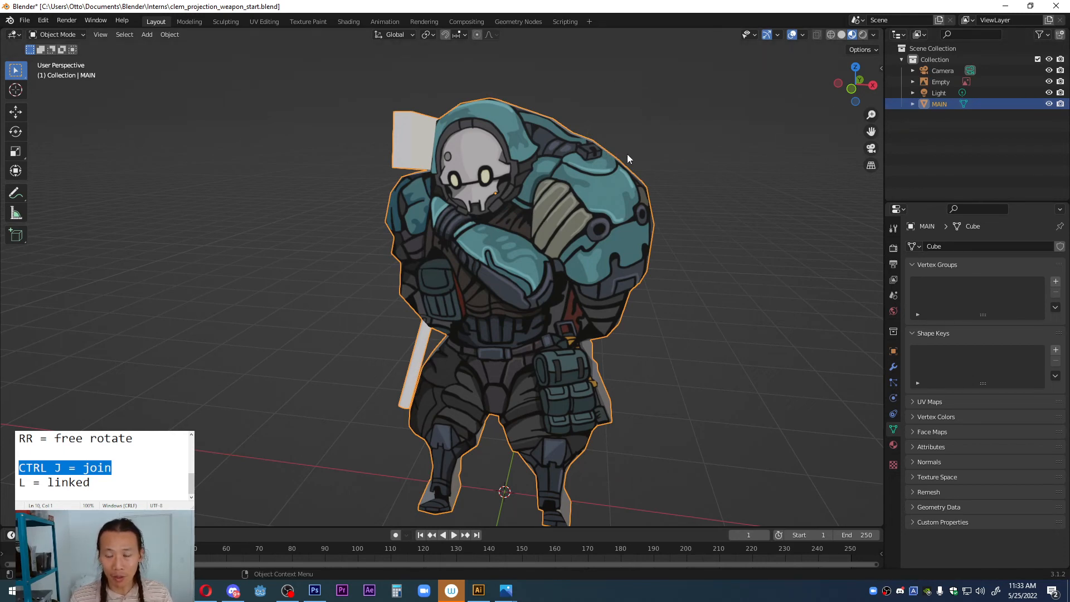
# Step: Remove the Material.002 and Material.001 slots from MAIN so only the clem_grakata.jpg material remains
pyautogui.moveTo(469, 202)
pyautogui.mouseDown(button='middle')
pyautogui.moveTo(541, 208)
pyautogui.moveTo(460, 205)
pyautogui.moveTo(478, 210)
pyautogui.mouseUp(button='middle')
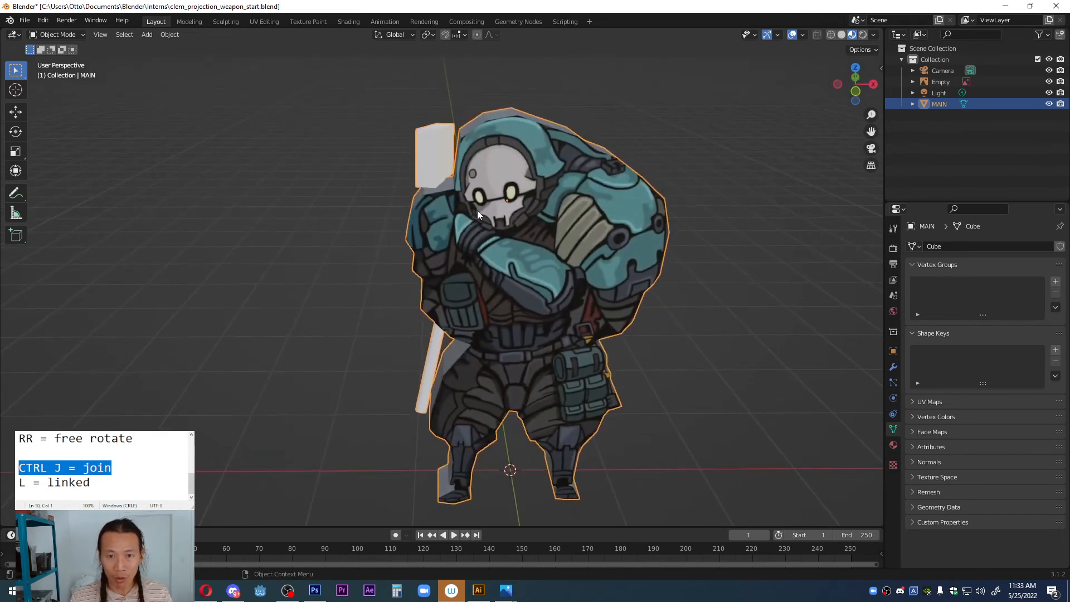
pyautogui.click(893, 444)
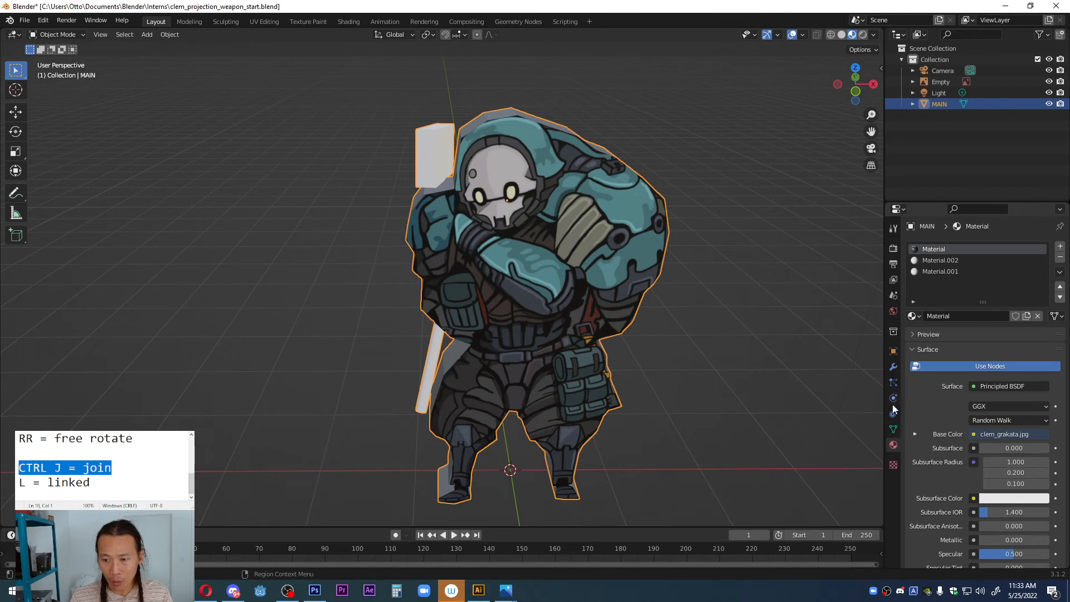
pyautogui.click(936, 261)
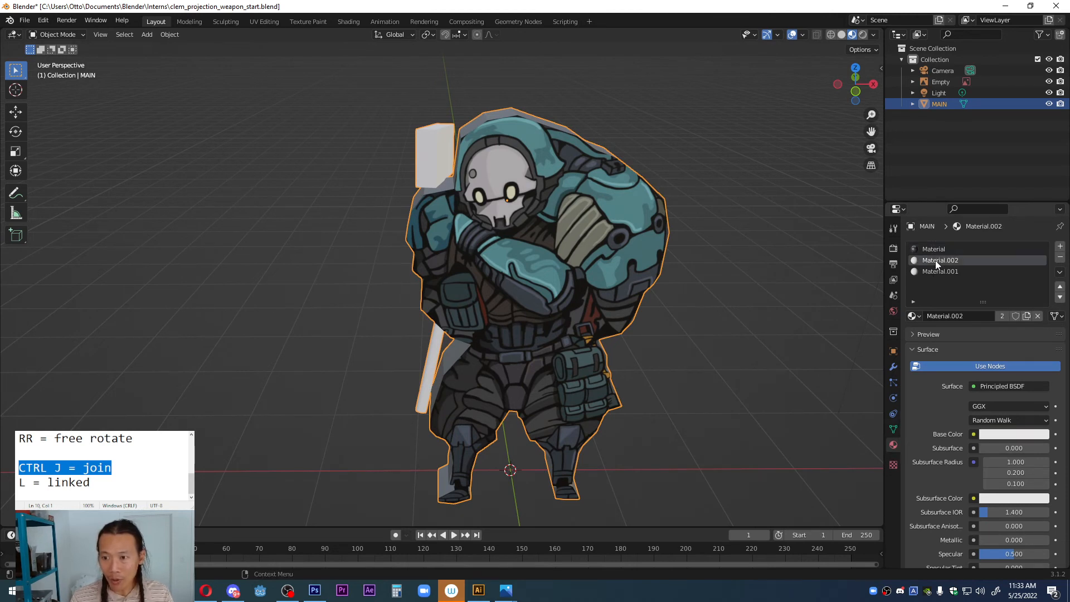
pyautogui.click(1060, 258)
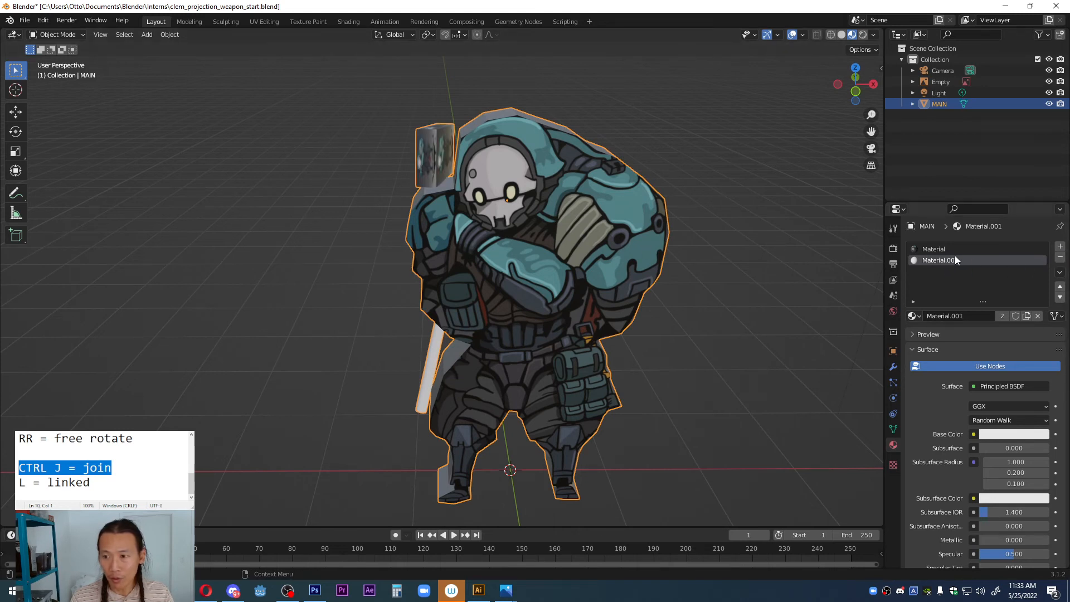
pyautogui.click(1060, 257)
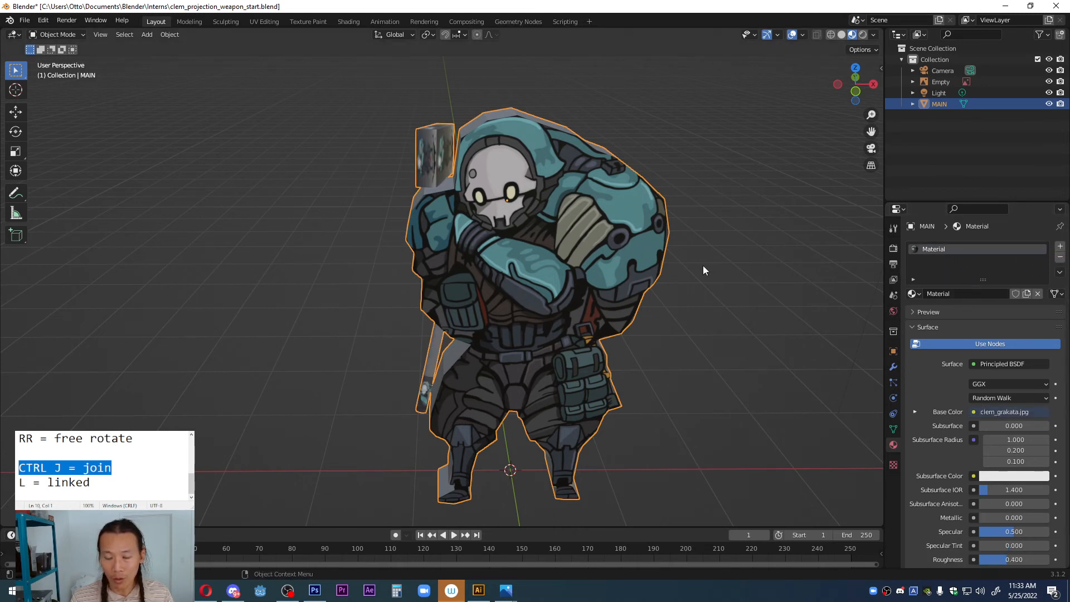
# Step: Switch to the UV Editing workspace and select all linked faces of the block beside the head
pyautogui.moveTo(510, 296); pyautogui.dragTo(499, 249, button='middle')
pyautogui.scroll(3, 500, 248)
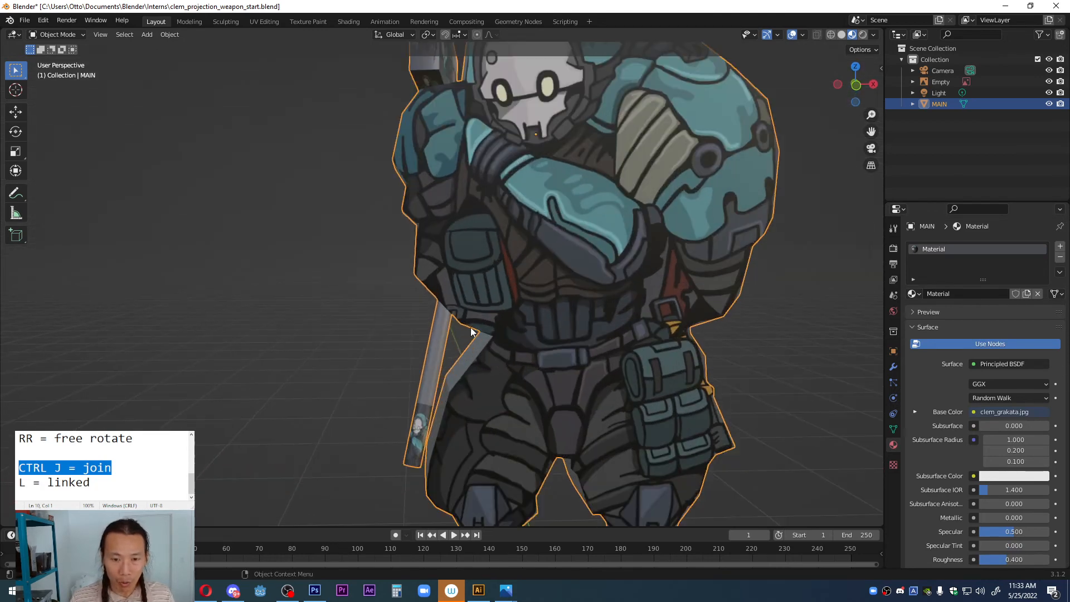
pyautogui.scroll(-5, 431, 422)
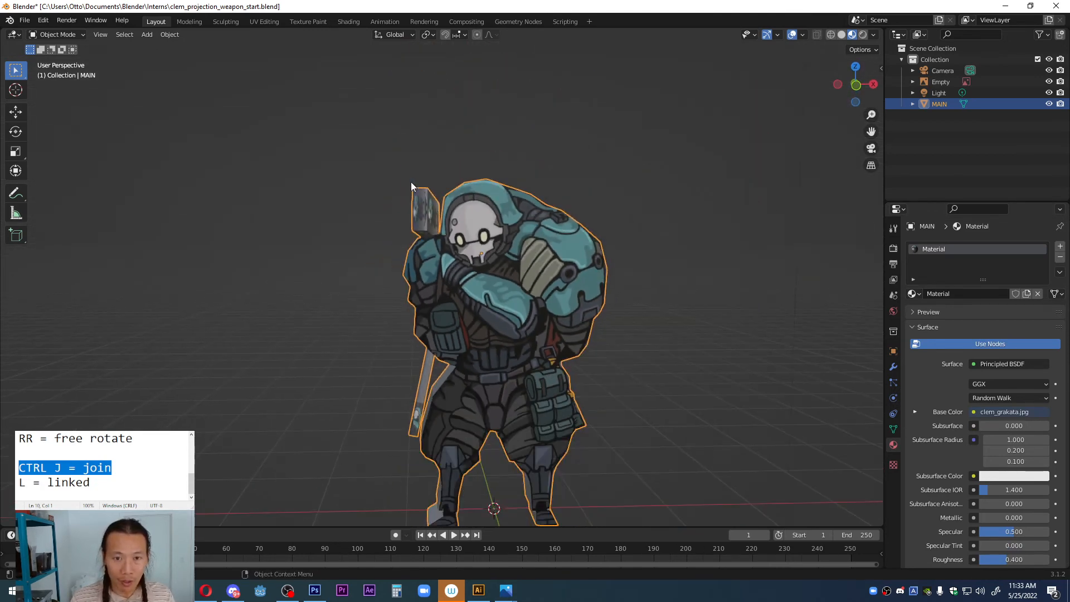
pyautogui.click(255, 21)
pyautogui.scroll(4, 696, 275)
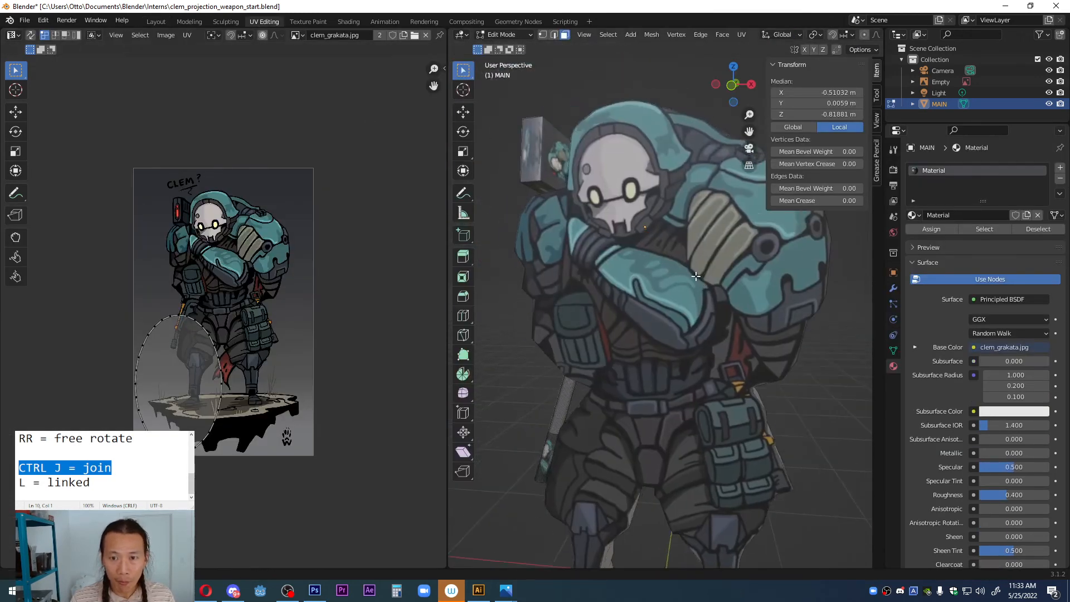
pyautogui.keyDown('shift'); pyautogui.moveTo(695, 276); pyautogui.dragTo(714, 289, button='middle'); pyautogui.keyUp('shift')
pyautogui.click(544, 160)
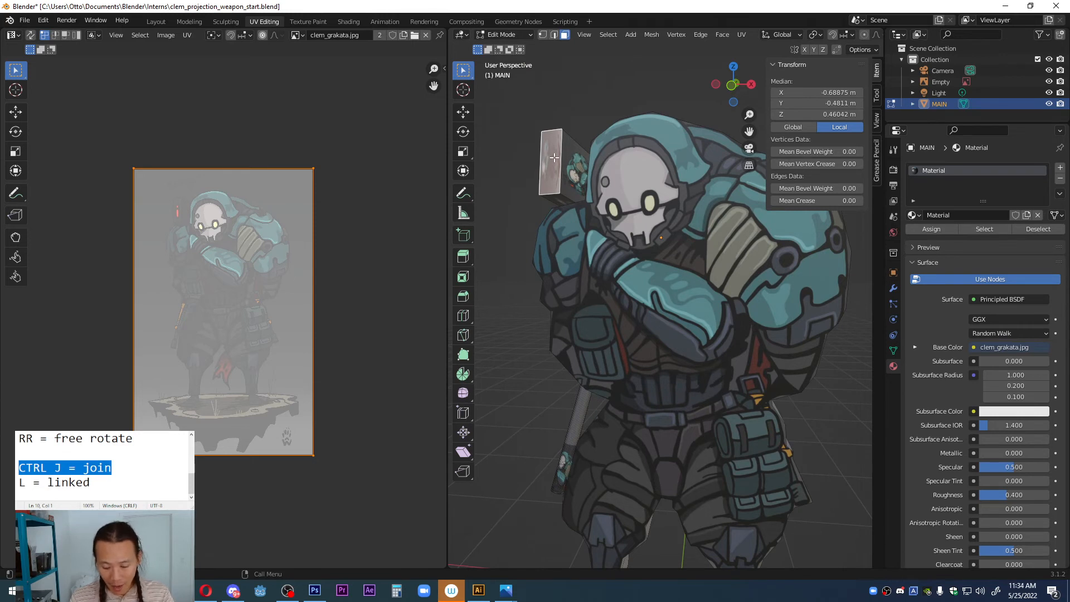
pyautogui.moveTo(94, 484); pyautogui.dragTo(17, 484)
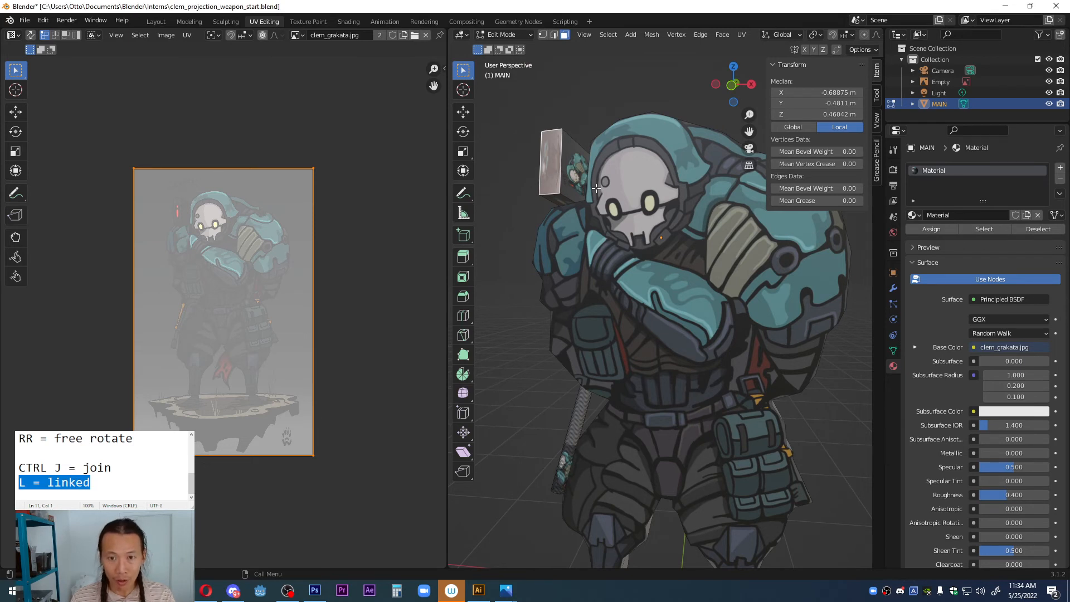
pyautogui.press('l')
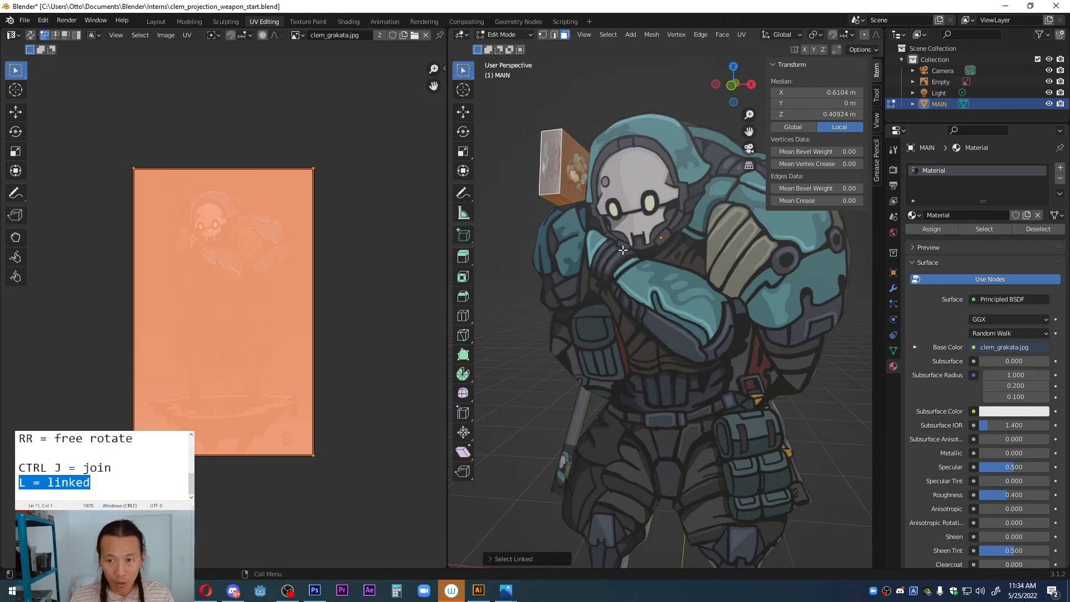
# Step: Hide the transform values in the 3D viewport and view the selected block straight from the front
pyautogui.press('n')
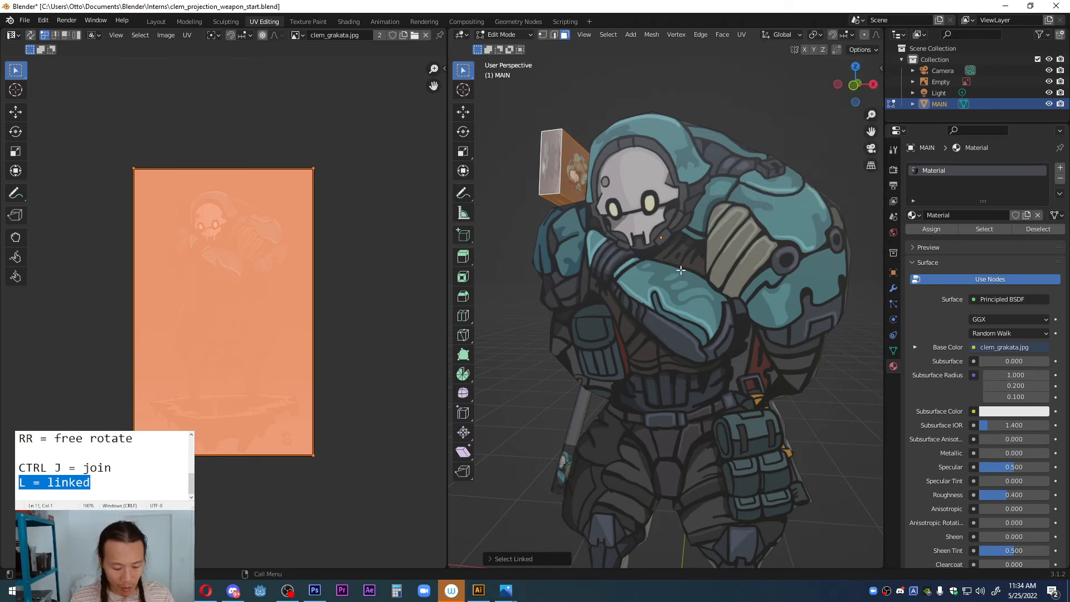
pyautogui.press('`')
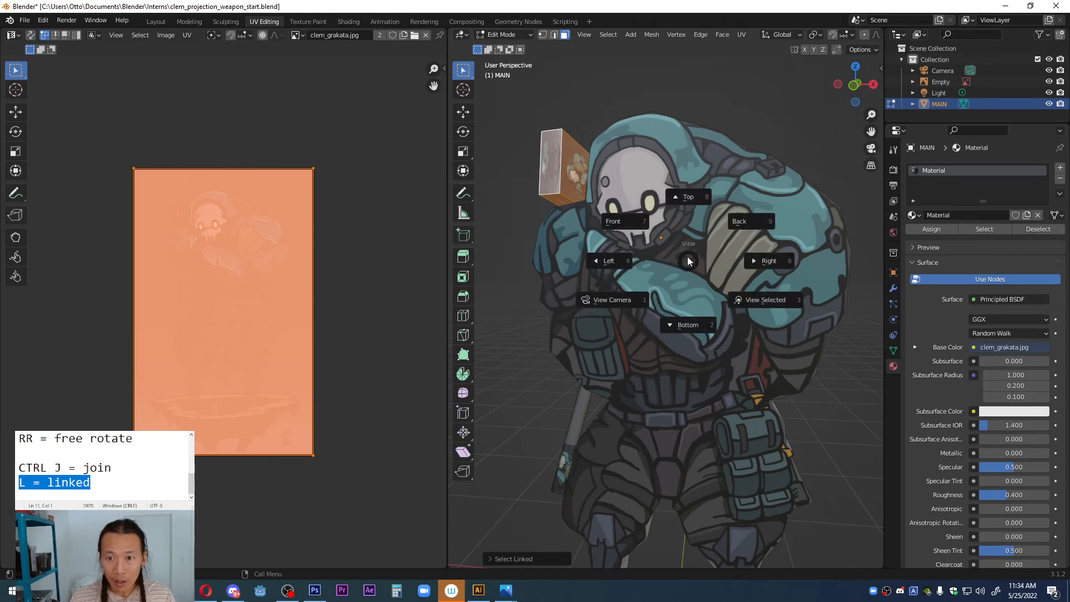
pyautogui.click(636, 222)
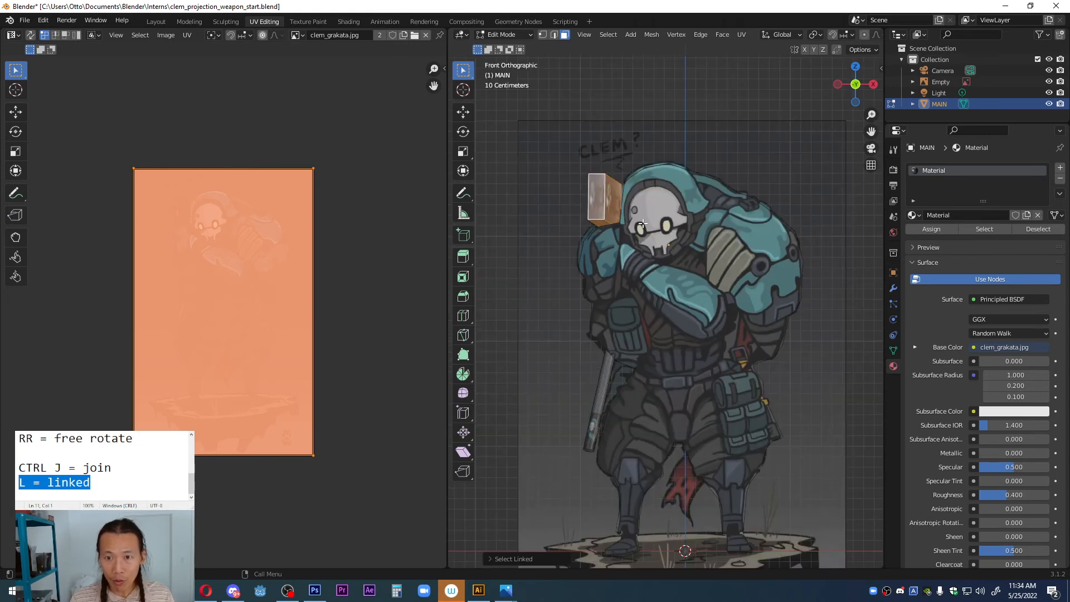
# Step: Project the selected block's UVs from the front view, then move and enlarge them over the drawn weapon block with the red light
pyautogui.press('u')
pyautogui.click(717, 164)
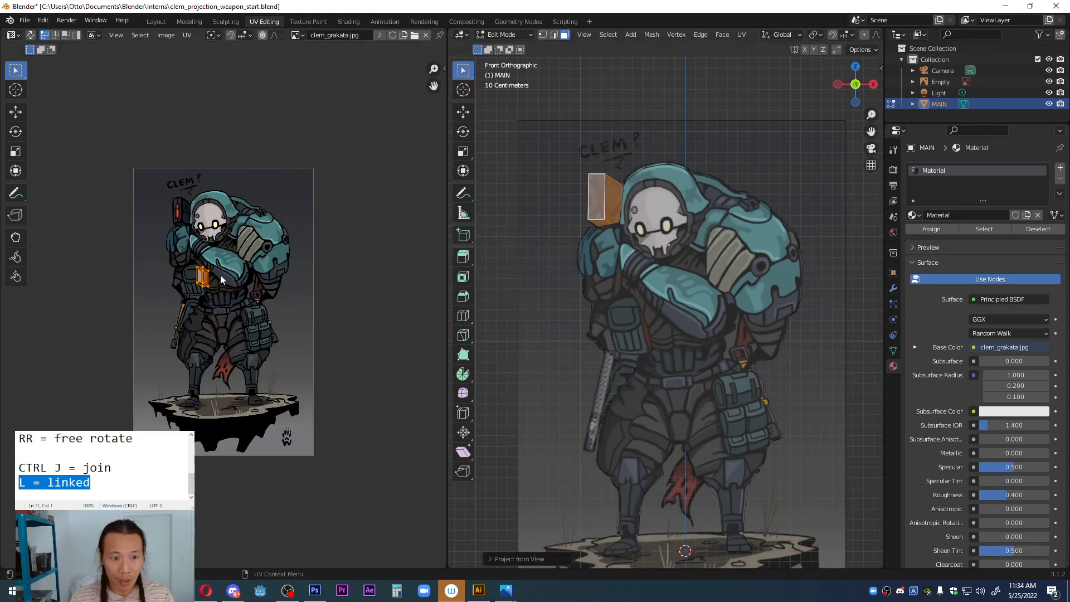
pyautogui.scroll(5, 220, 275)
pyautogui.scroll(1, 249, 328)
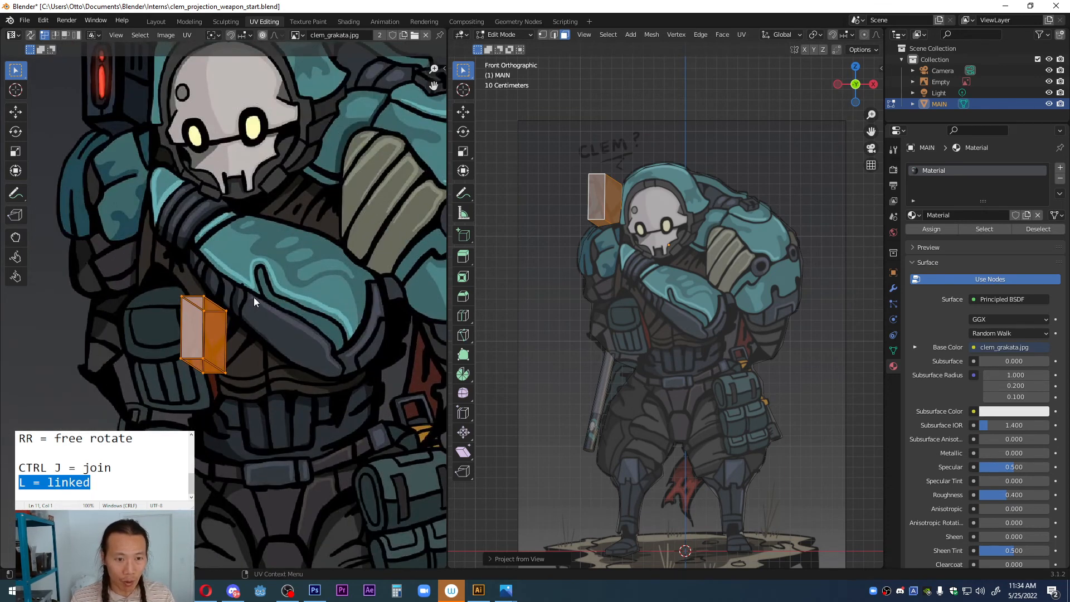
pyautogui.scroll(-1, 245, 312)
pyautogui.press('g')
pyautogui.click(199, 114)
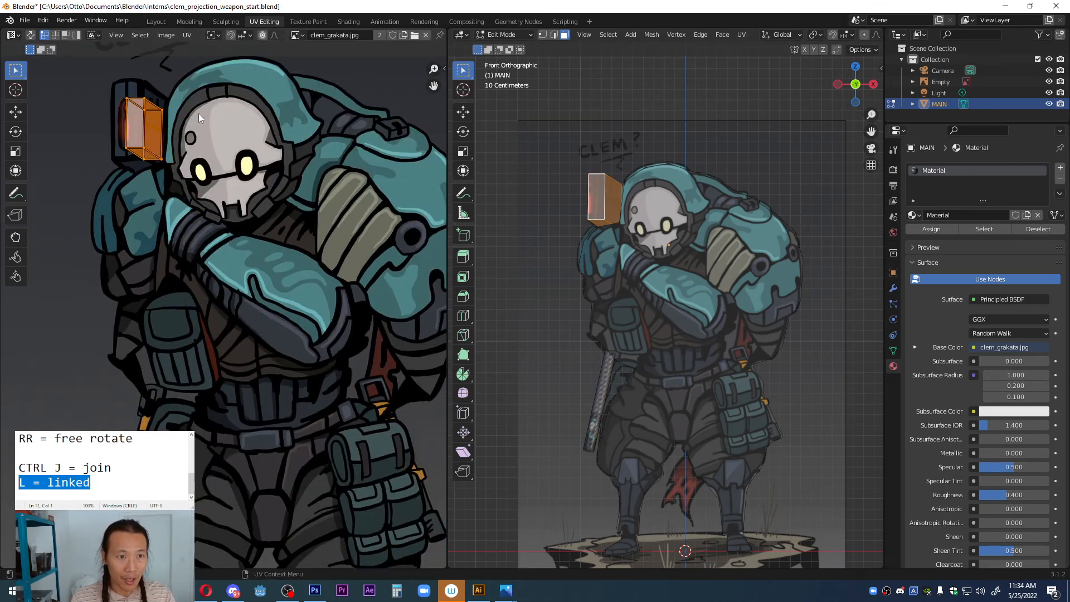
pyautogui.press('s')
pyautogui.click(215, 101)
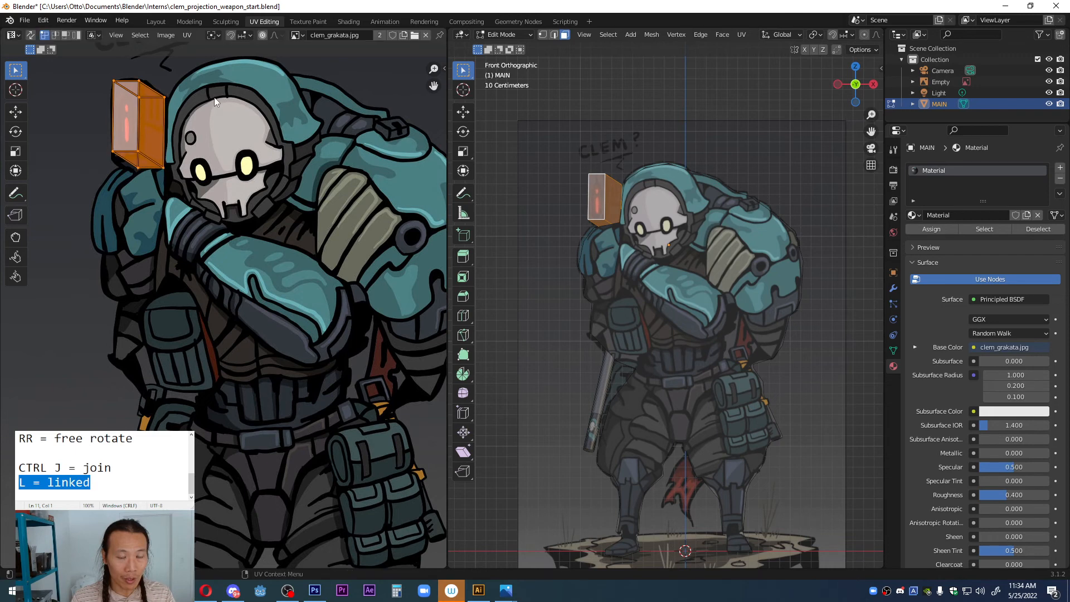
# Step: Fine-tune the position and scale of the block's UVs to fit the outline of the drawn weapon block
pyautogui.moveTo(215, 102); pyautogui.dragTo(378, 181, button='middle')
pyautogui.scroll(1, 365, 192)
pyautogui.press('g')
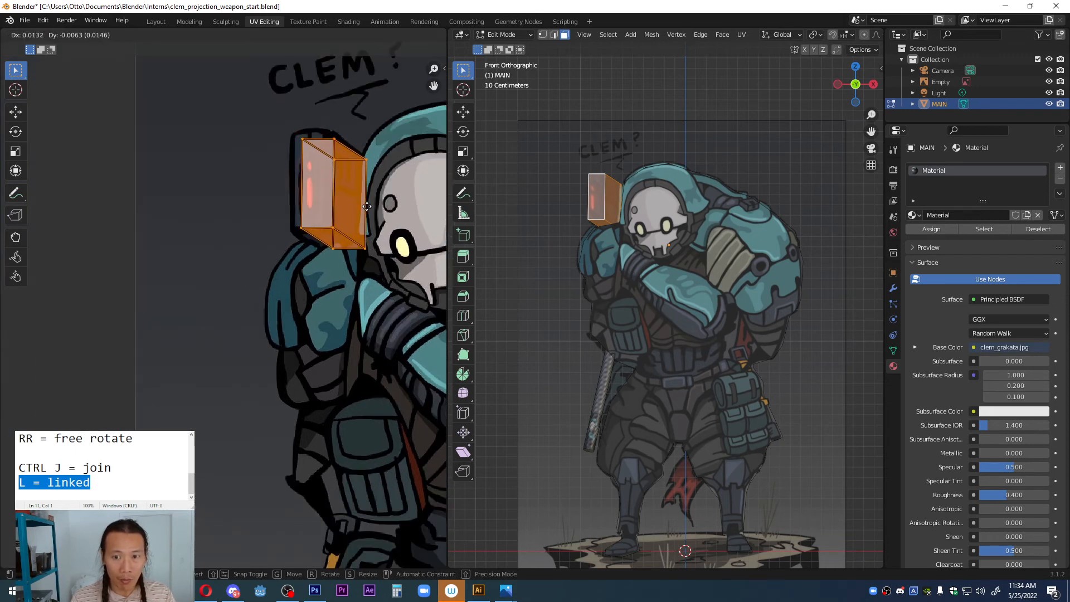
pyautogui.click(366, 176)
pyautogui.press('s')
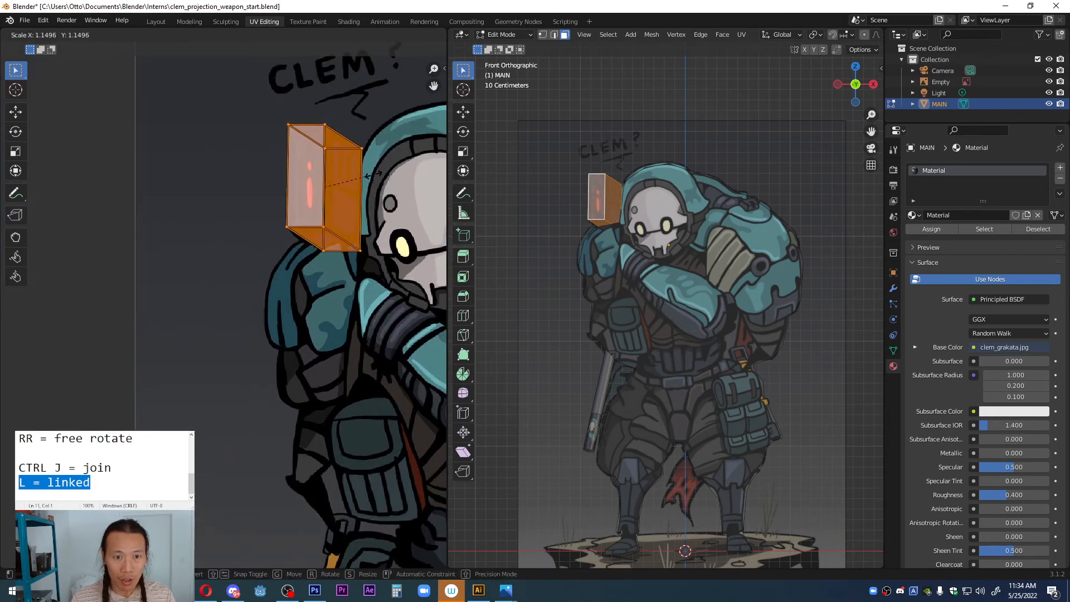
pyautogui.click(362, 177)
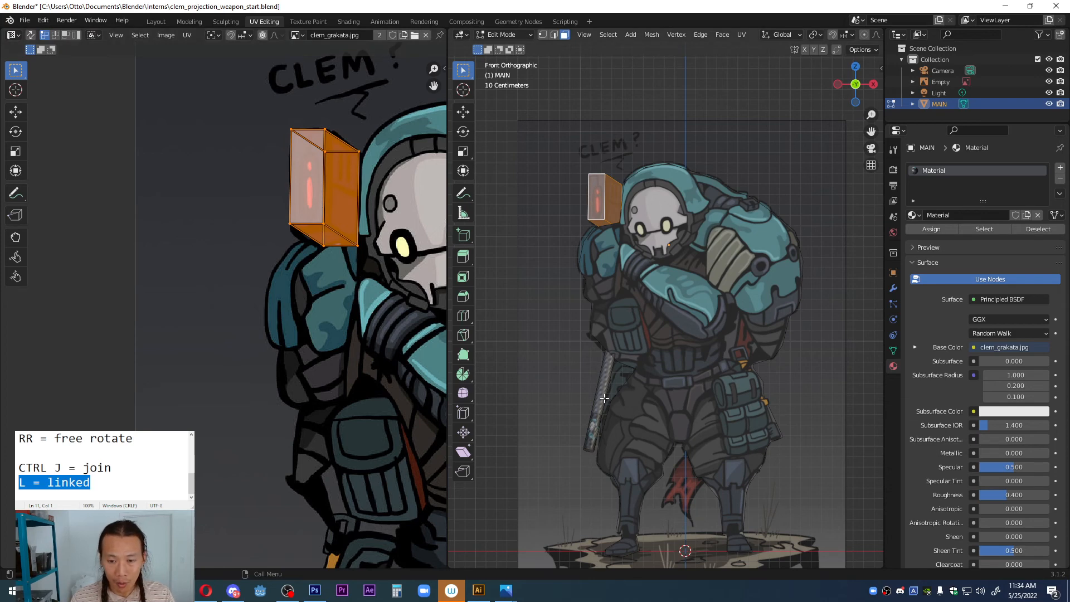
# Step: Select only the linked faces of the long barrel beside the leg and project its UVs from the front view
pyautogui.hotkey('alt', 'a')
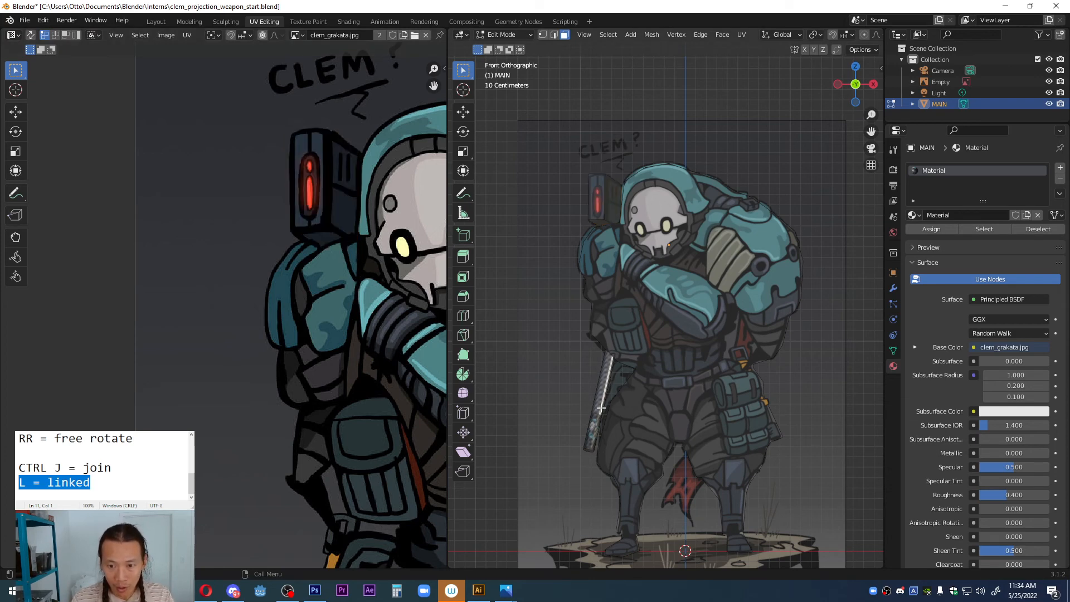
pyautogui.press('l')
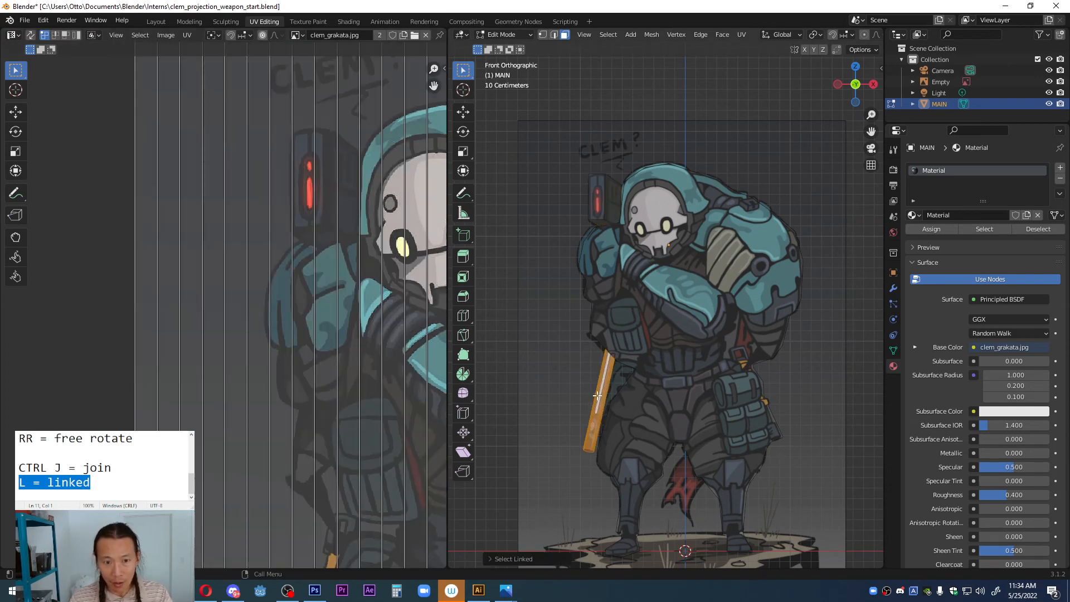
pyautogui.press('u')
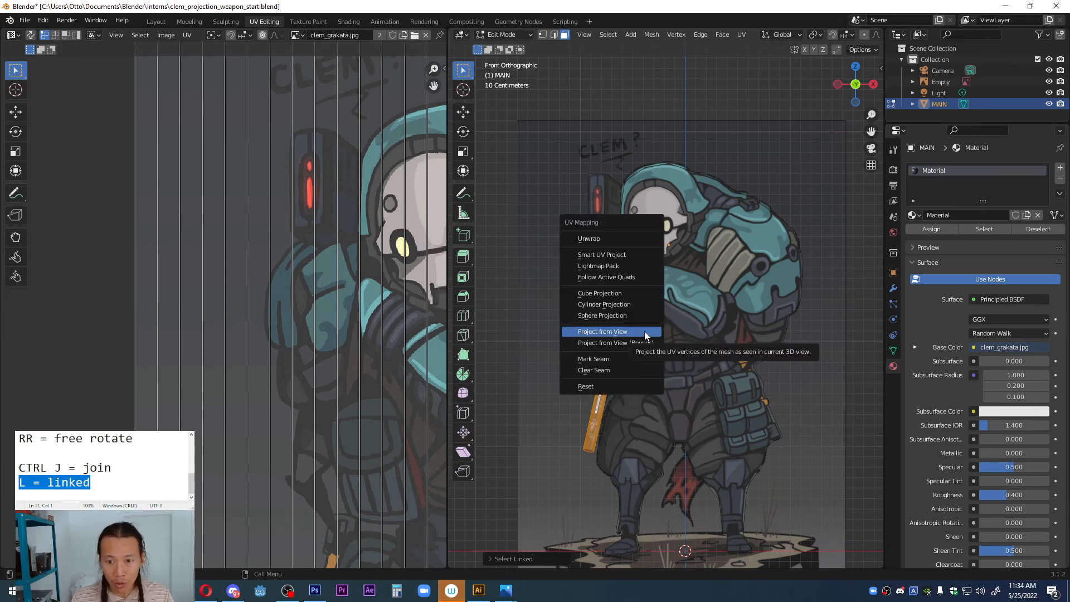
pyautogui.click(645, 333)
# Step: Add the line "U = unwrap options" to the shortcut notes, above the CTRL J entry
pyautogui.click(44, 446)
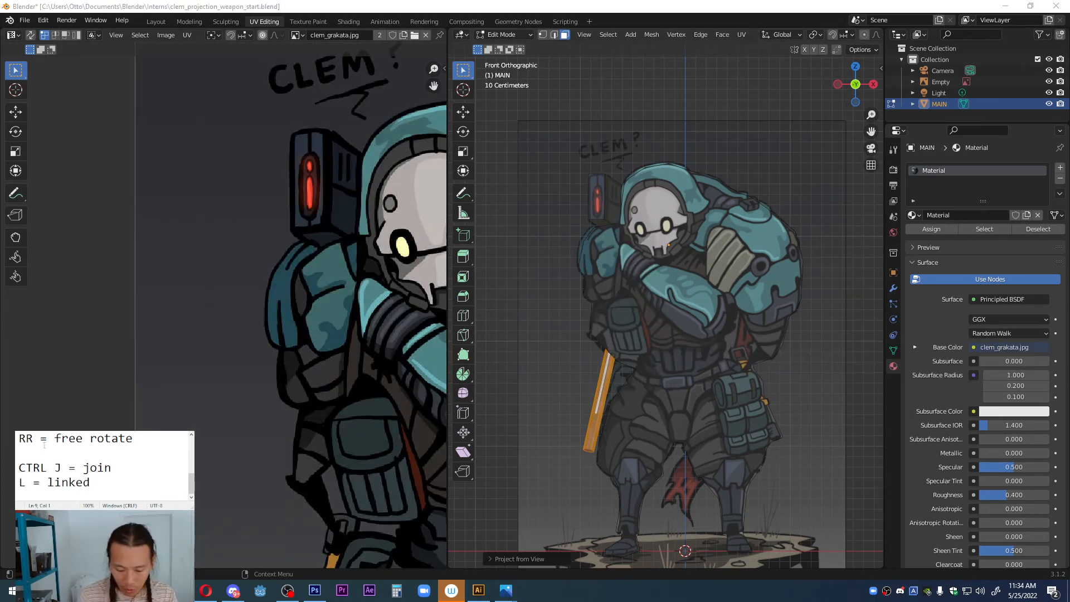
pyautogui.write('U = unwrap options')
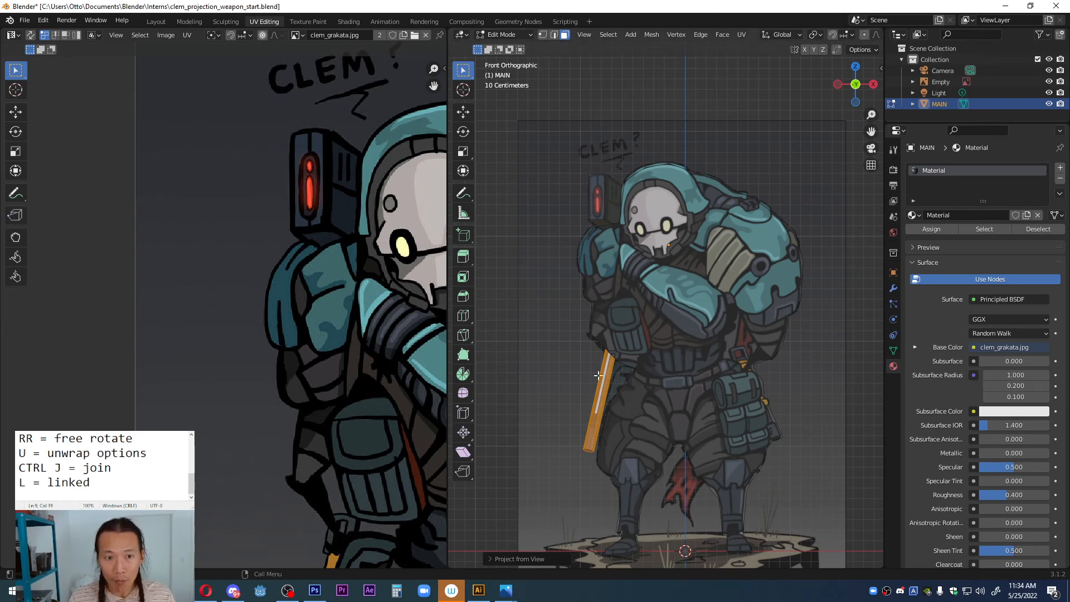
# Step: Select the barrel's linked UVs and move them onto the drawn barrel beside the thigh
pyautogui.scroll(-3, 219, 364)
pyautogui.scroll(4, 256, 353)
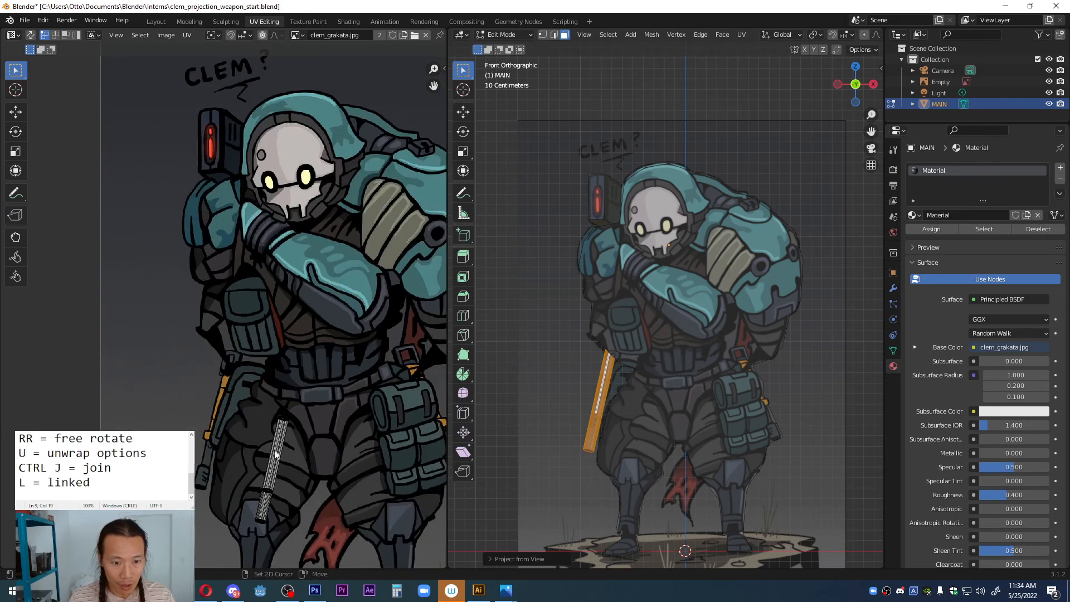
pyautogui.click(255, 430)
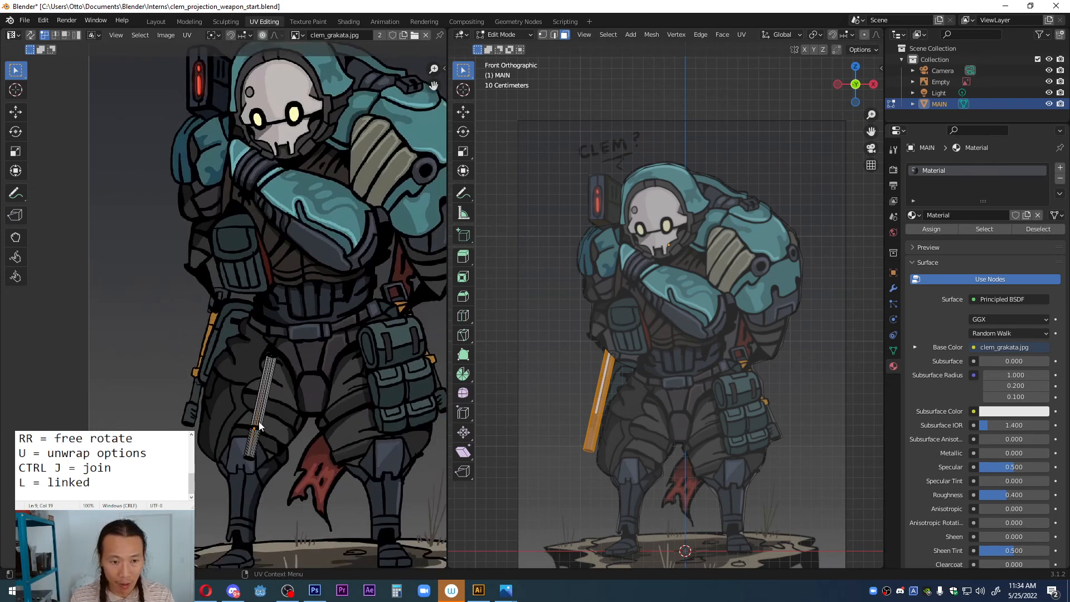
pyautogui.press('l')
pyautogui.press('g')
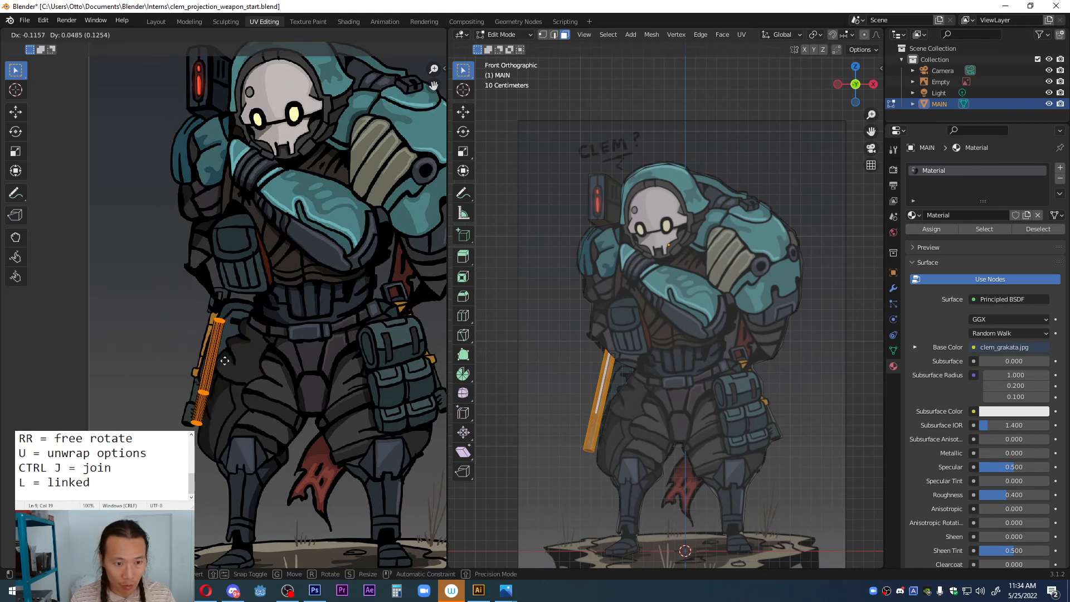
pyautogui.click(220, 360)
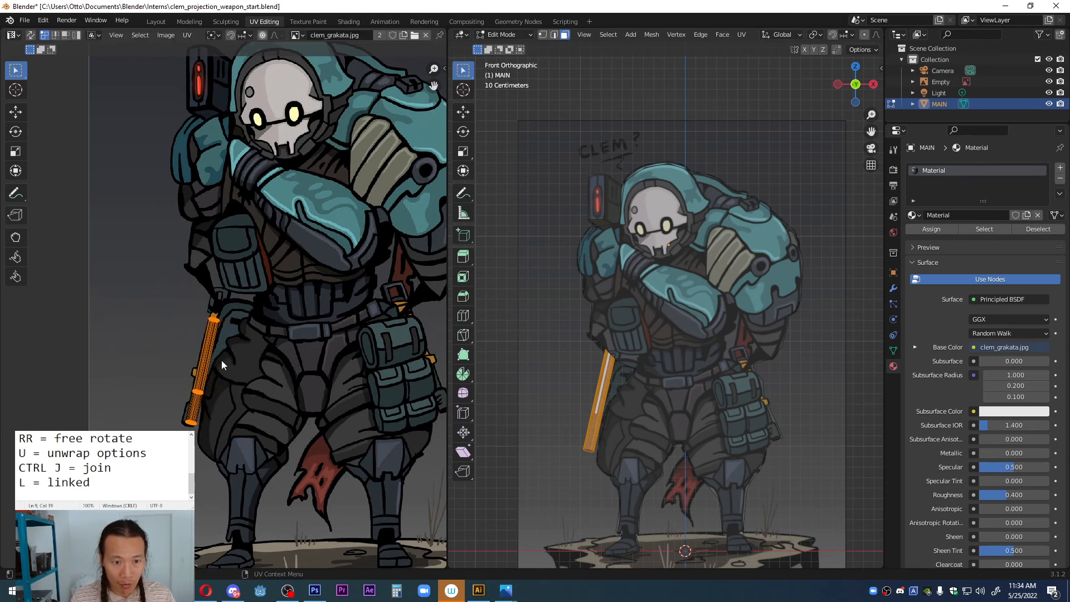
# Step: Return to Object Mode and examine the projected texture on the barrel up close in the Layout workspace
pyautogui.scroll(2, 676, 438)
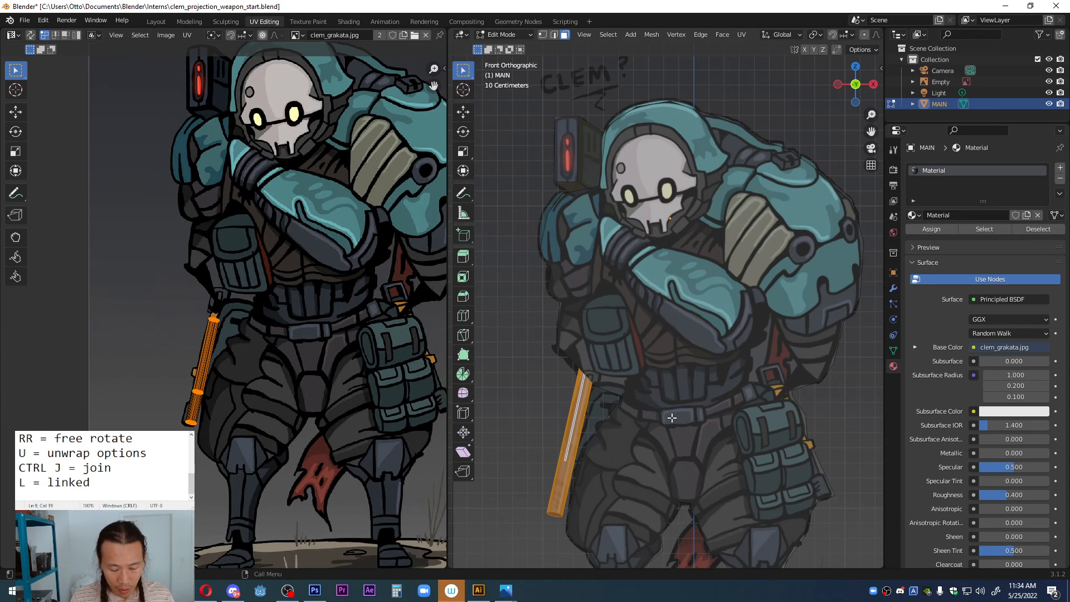
pyautogui.press('z')
pyautogui.click(671, 475)
pyautogui.press('Tab')
pyautogui.click(534, 393)
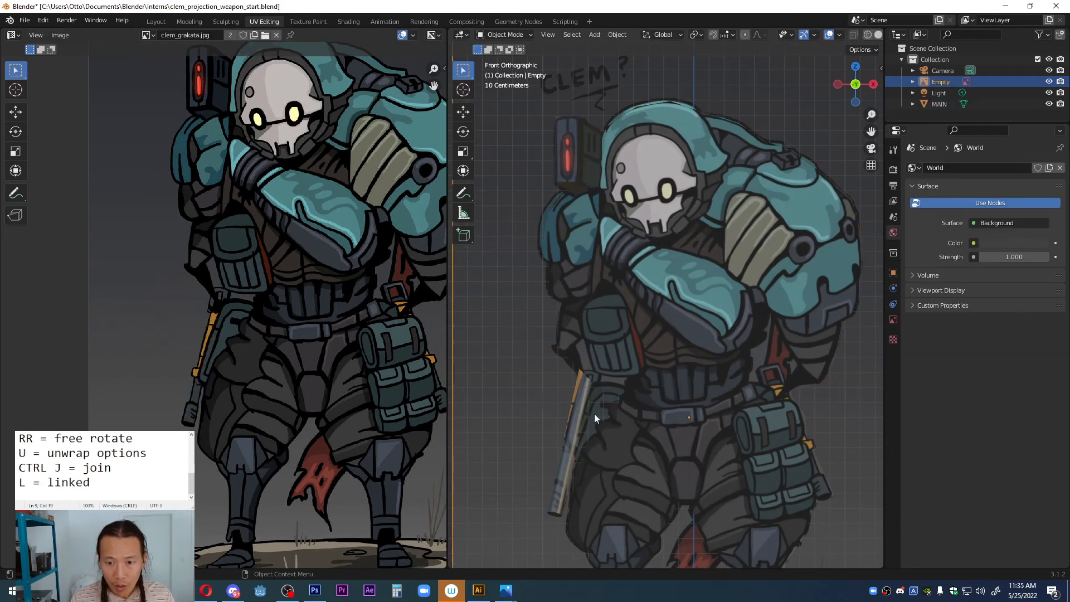
pyautogui.scroll(-2, 640, 410)
pyautogui.scroll(-1, 640, 405)
pyautogui.moveTo(698, 367); pyautogui.dragTo(684, 380, button='middle')
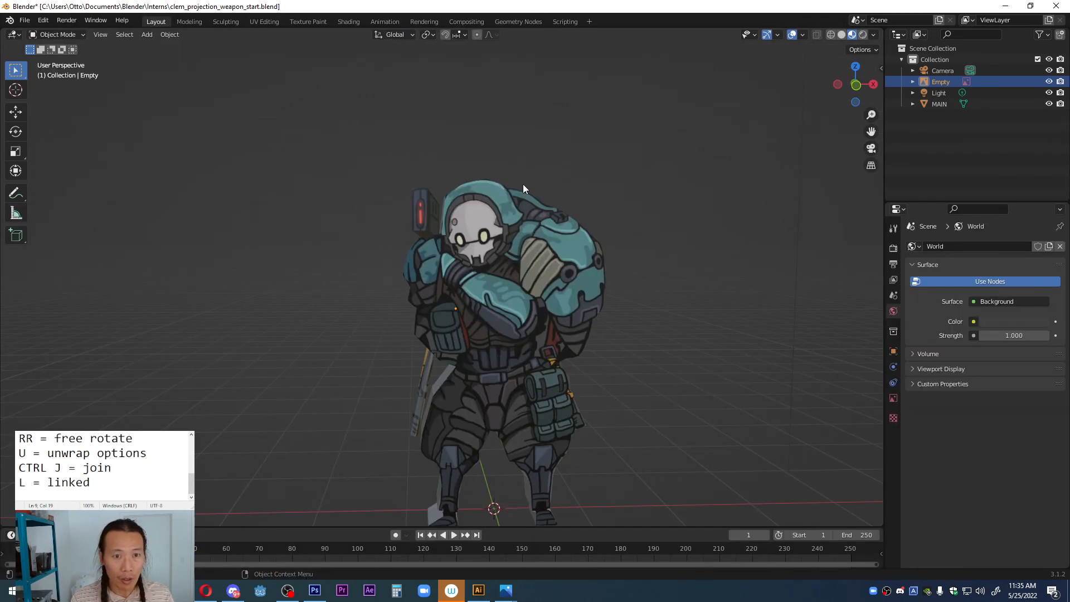
pyautogui.click(156, 21)
pyautogui.moveTo(523, 184); pyautogui.dragTo(540, 239, button='middle')
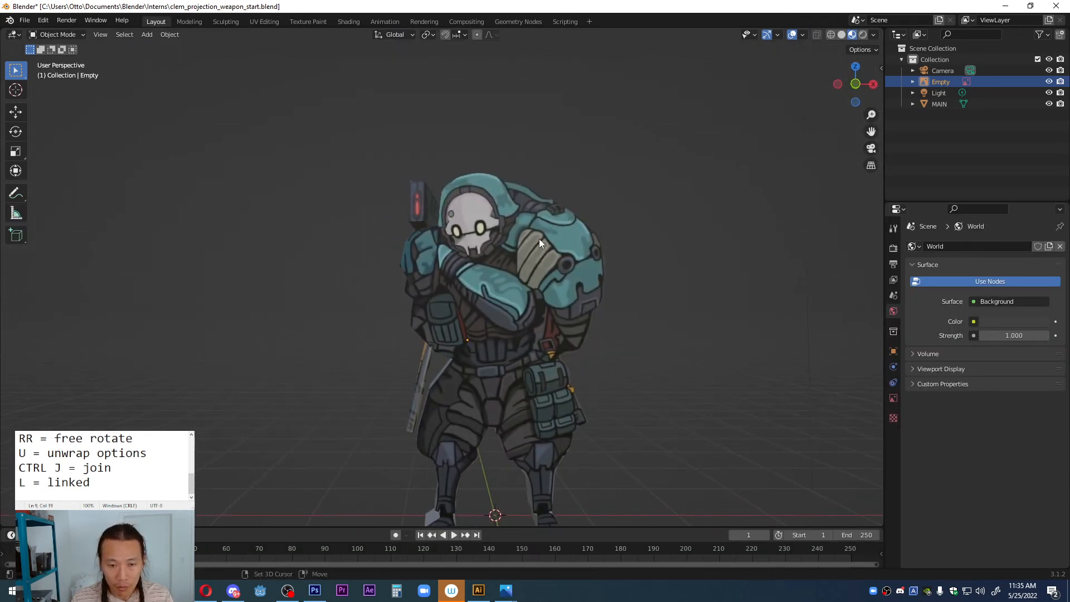
pyautogui.scroll(4, 540, 239)
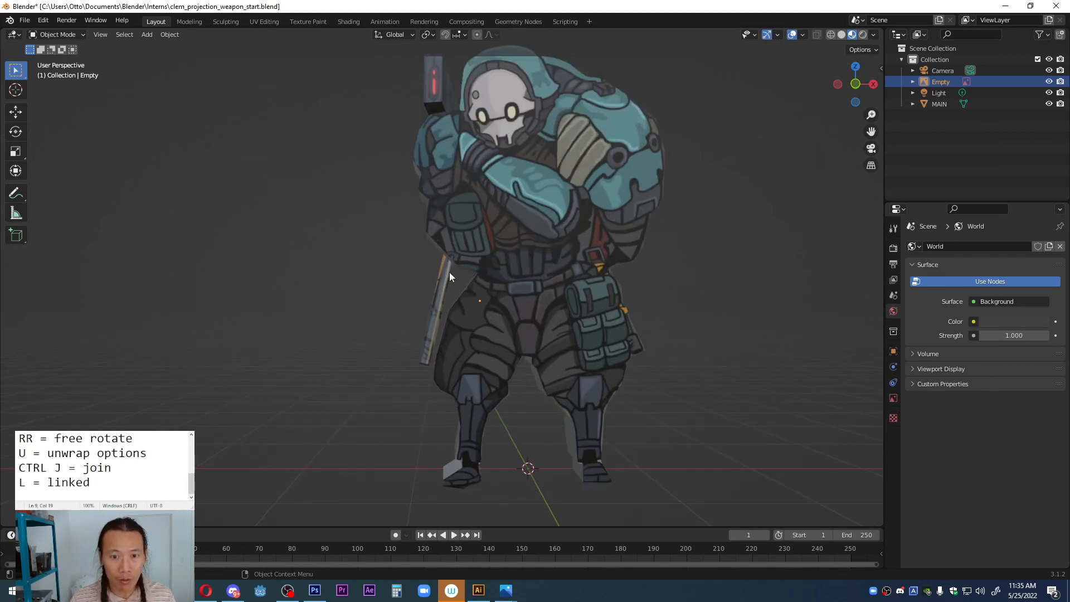
pyautogui.scroll(5, 449, 272)
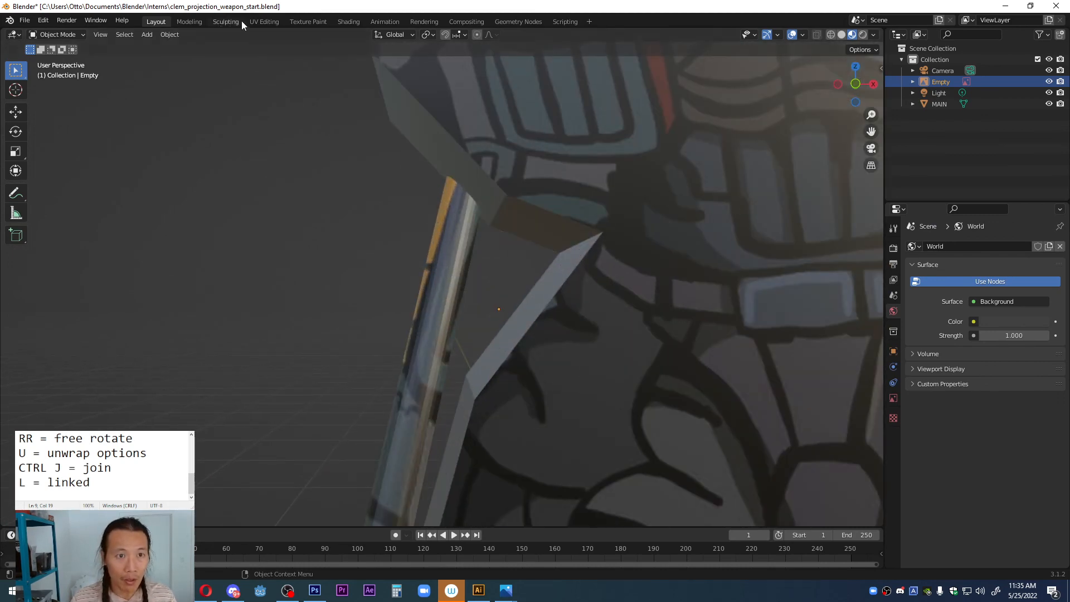
# Step: Edit MAIN in the UV Editing workspace, rotating the barrel's UVs by about 1.45° and shifting them to align with the drawn barrel
pyautogui.click(262, 22)
pyautogui.scroll(3, 675, 399)
pyautogui.click(656, 361)
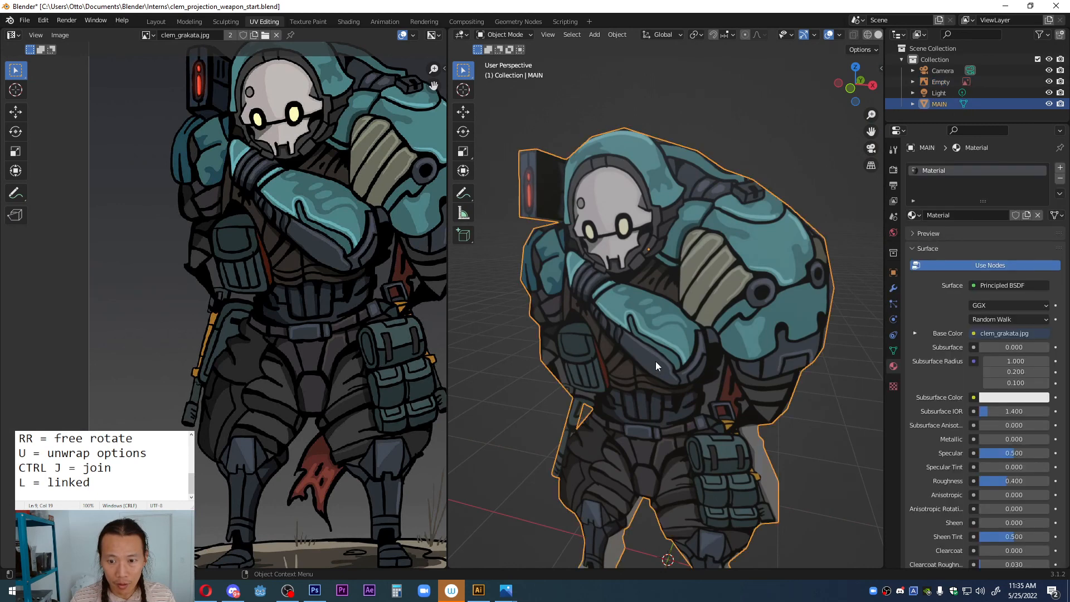
pyautogui.press('Tab')
pyautogui.moveTo(622, 382); pyautogui.dragTo(674, 337, button='middle')
pyautogui.scroll(4, 246, 377)
pyautogui.moveTo(246, 374); pyautogui.dragTo(254, 304, button='middle')
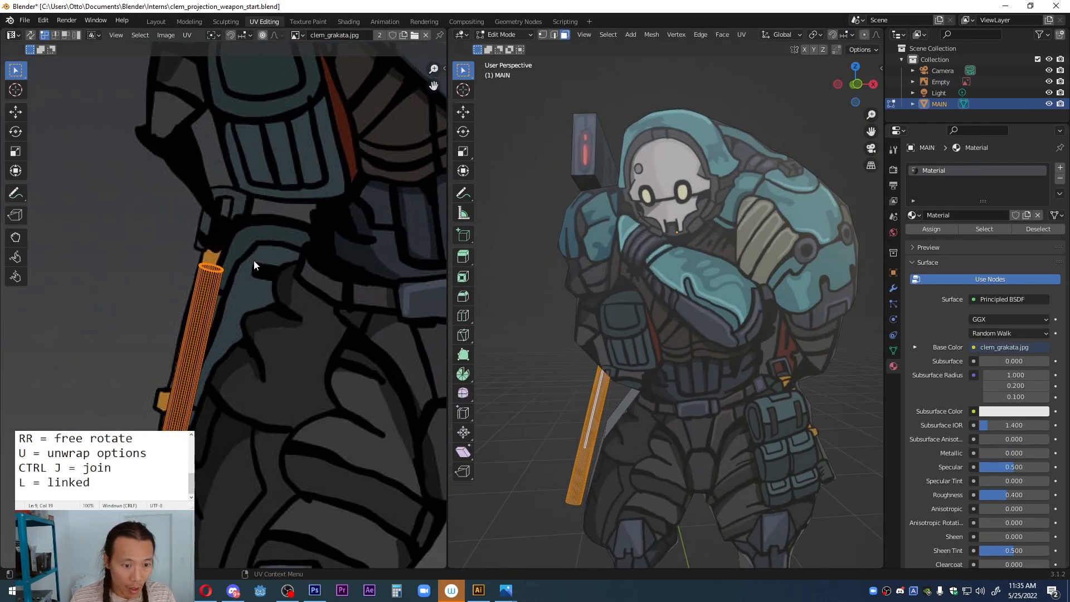
pyautogui.press('r')
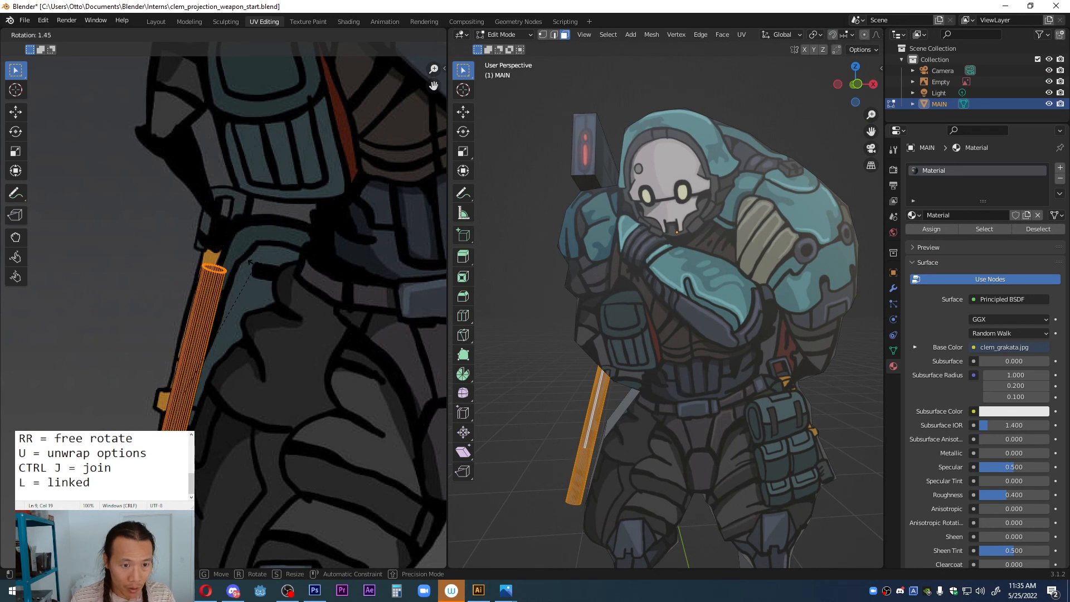
pyautogui.click(250, 262)
pyautogui.press('g')
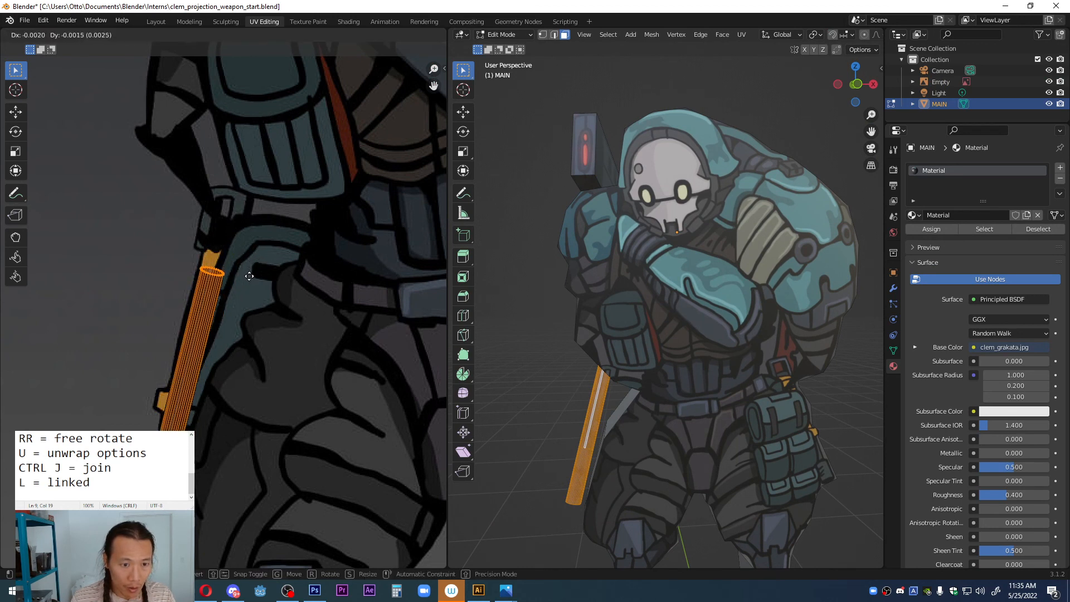
pyautogui.click(245, 274)
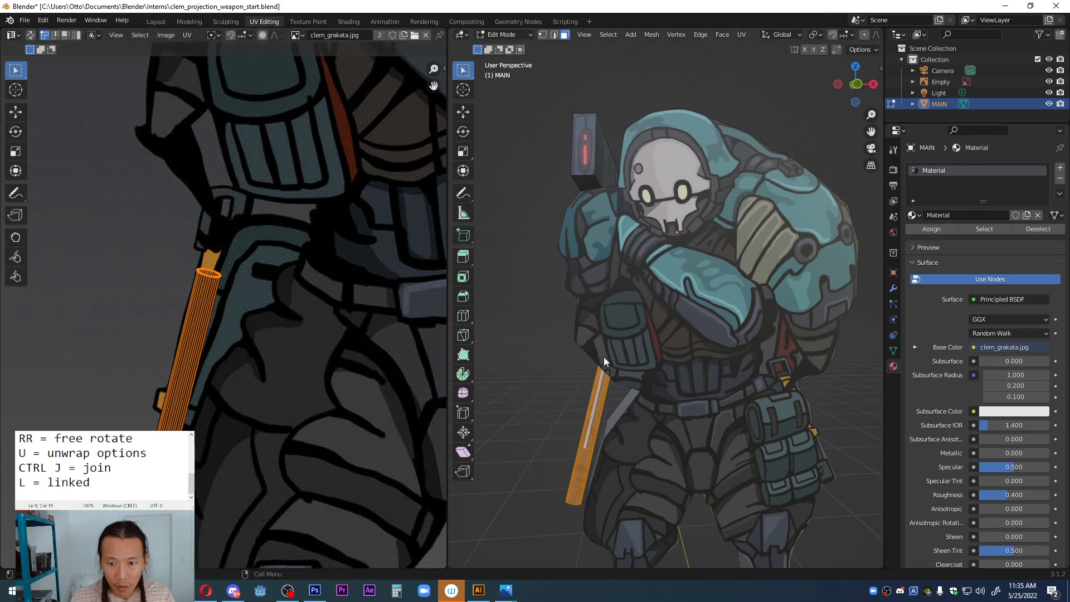
# Step: Leave Edit Mode and examine the whole textured character and weapon in the Layout workspace
pyautogui.press('Tab')
pyautogui.moveTo(611, 373)
pyautogui.mouseDown(button='middle')
pyautogui.moveTo(641, 354)
pyautogui.moveTo(619, 371)
pyautogui.mouseUp(button='middle')
pyautogui.scroll(-4, 650, 352)
pyautogui.moveTo(642, 351); pyautogui.dragTo(640, 352, button='middle')
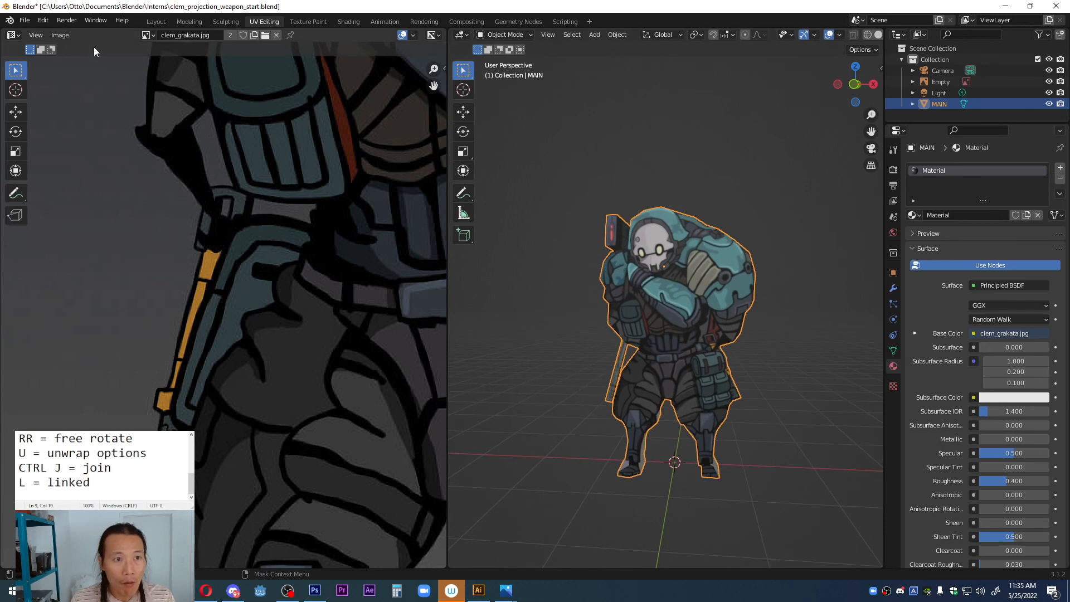
pyautogui.click(156, 21)
pyautogui.scroll(-6, 490, 276)
pyautogui.scroll(-5, 491, 276)
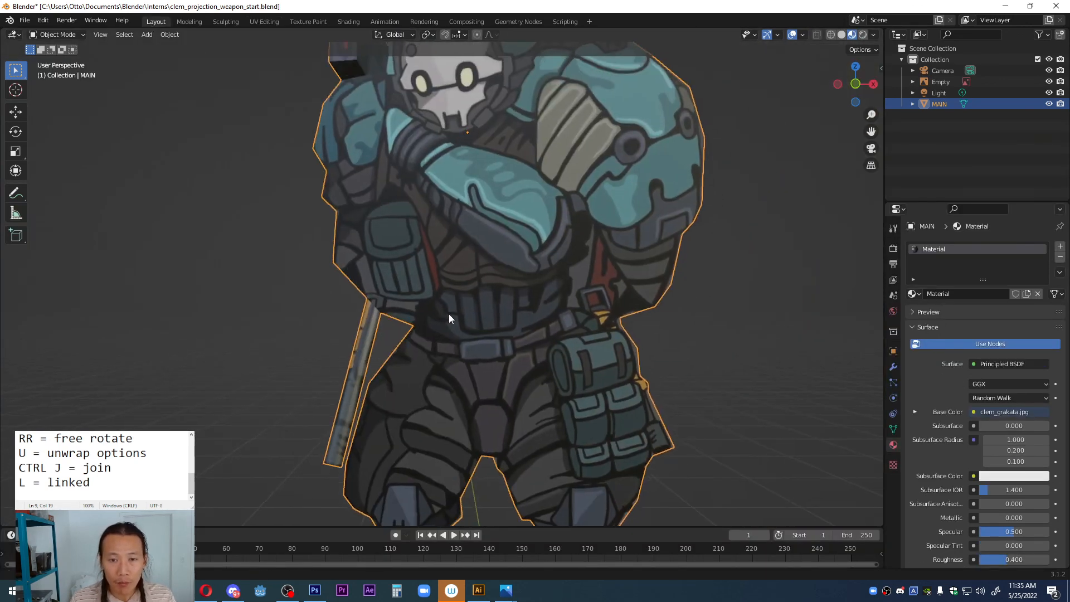
pyautogui.moveTo(451, 306); pyautogui.dragTo(483, 259, button='middle')
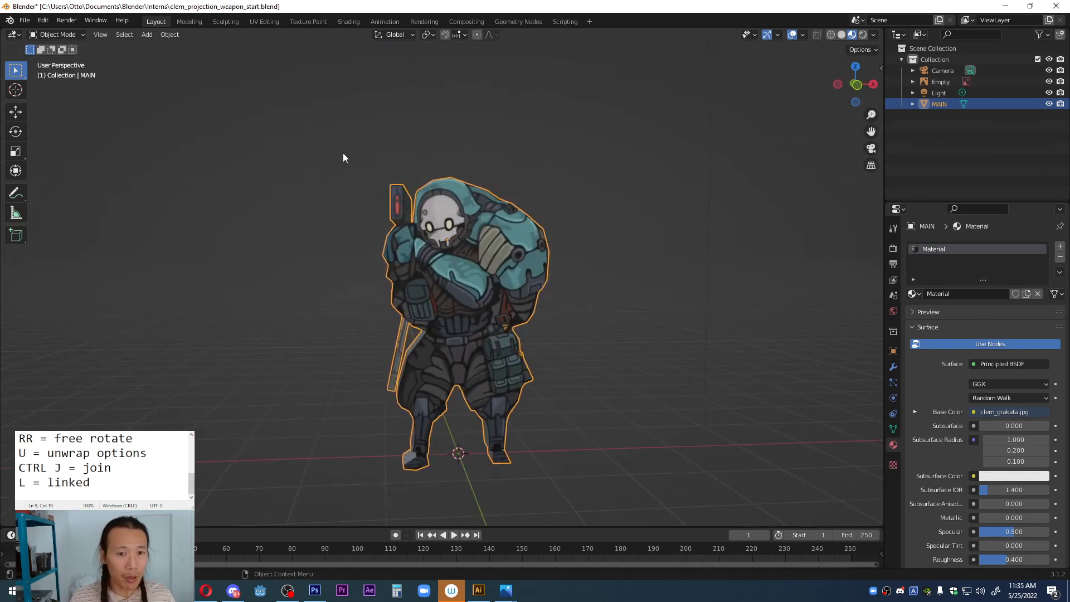
pyautogui.scroll(1, 441, 299)
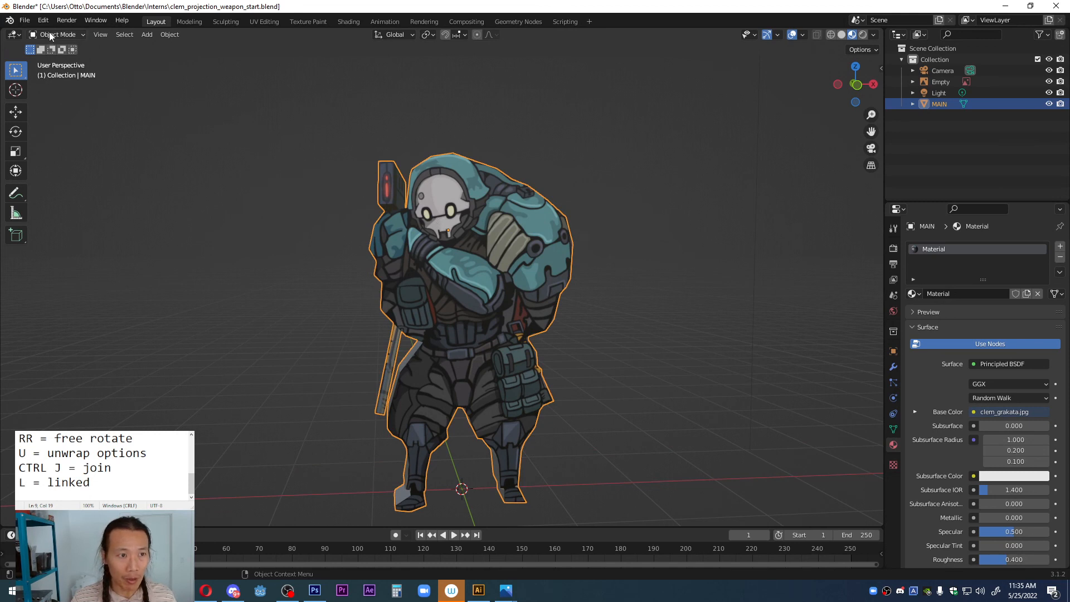
pyautogui.click(25, 20)
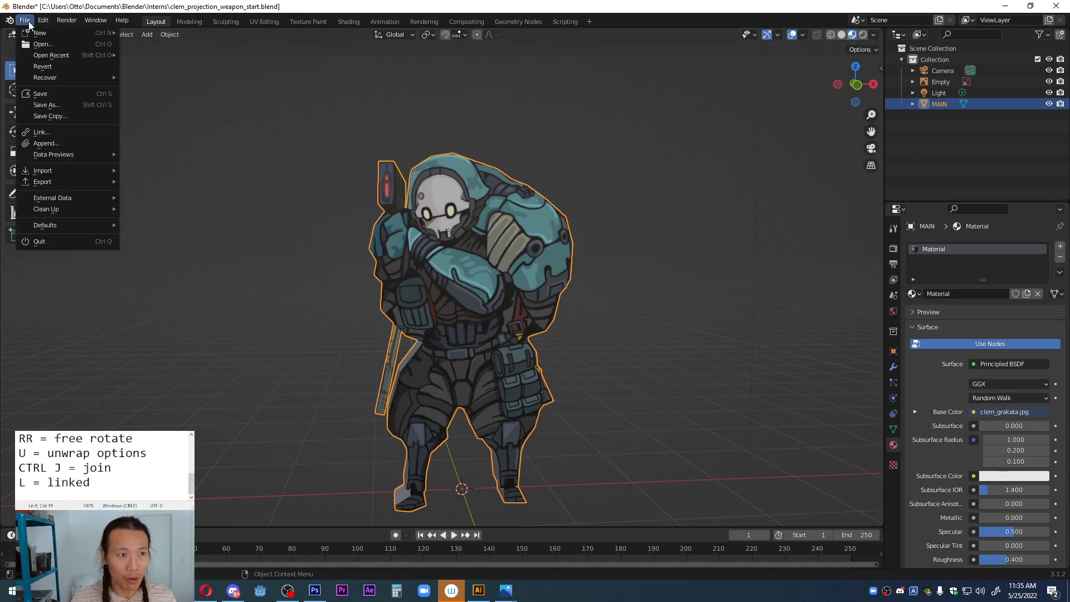
pyautogui.moveTo(47, 56)
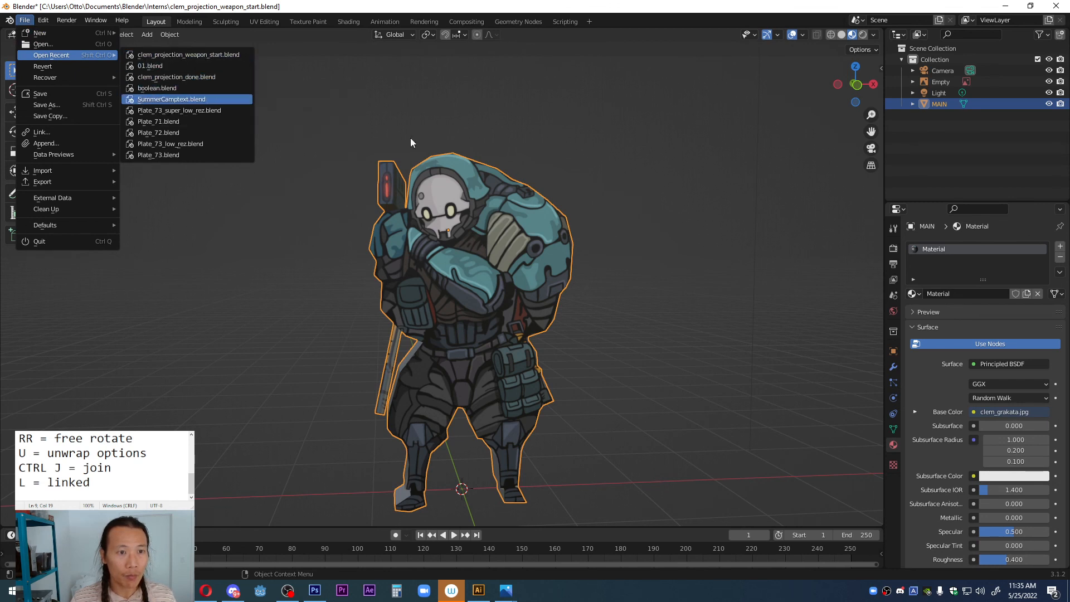
pyautogui.moveTo(473, 304); pyautogui.dragTo(498, 308, button='middle')
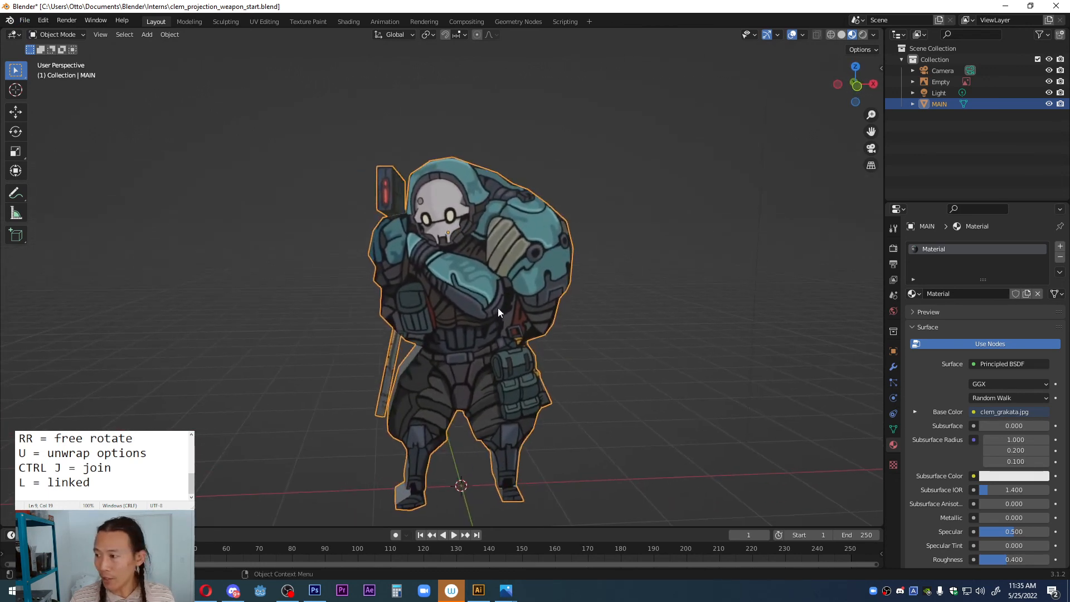